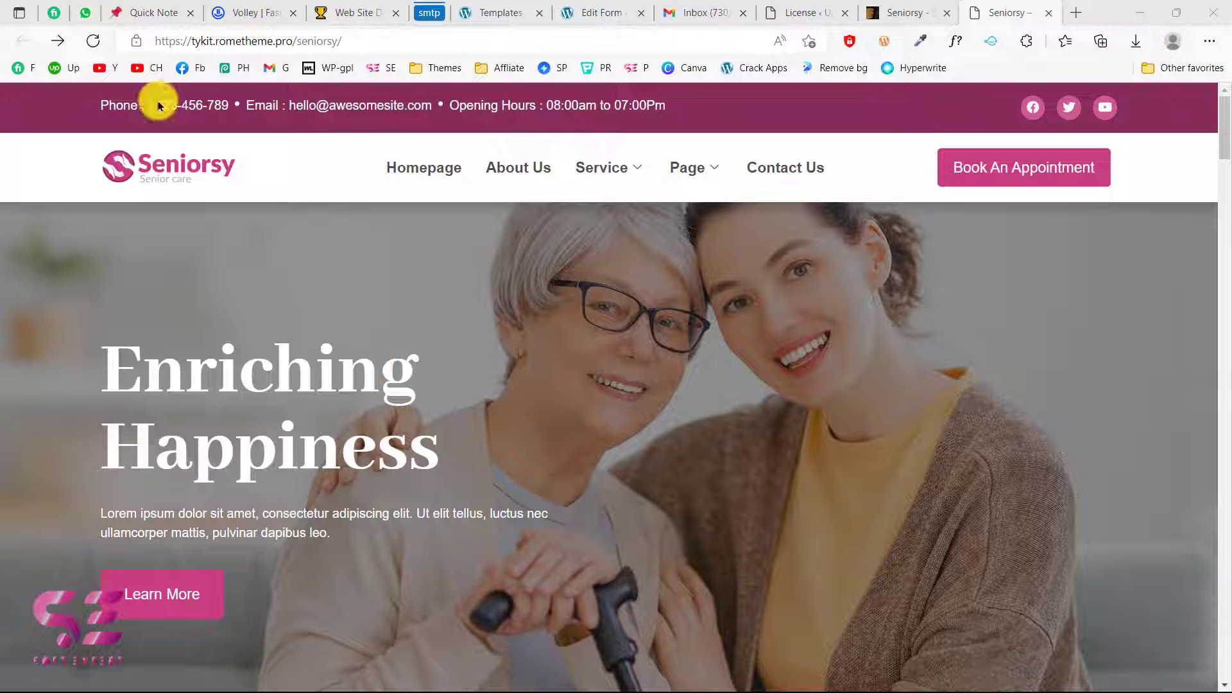
# Reload the Seniorsy demo home page, then play and close its promo video
pyautogui.click(94, 40)
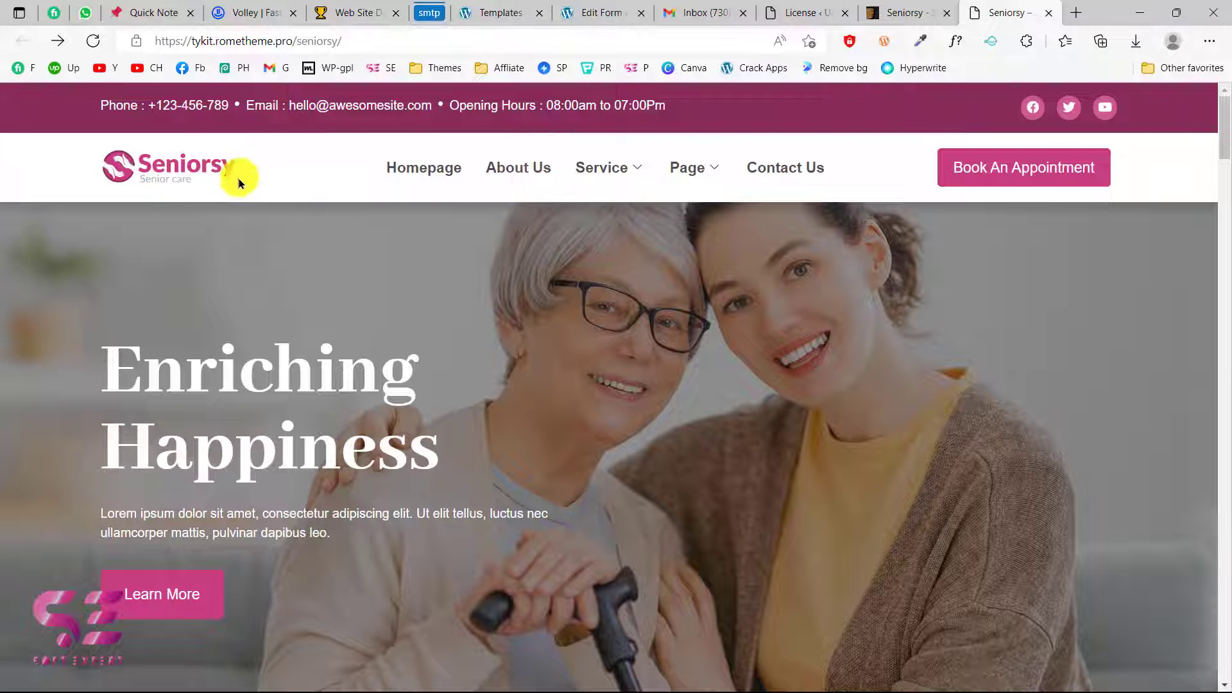
pyautogui.moveTo(612, 166)
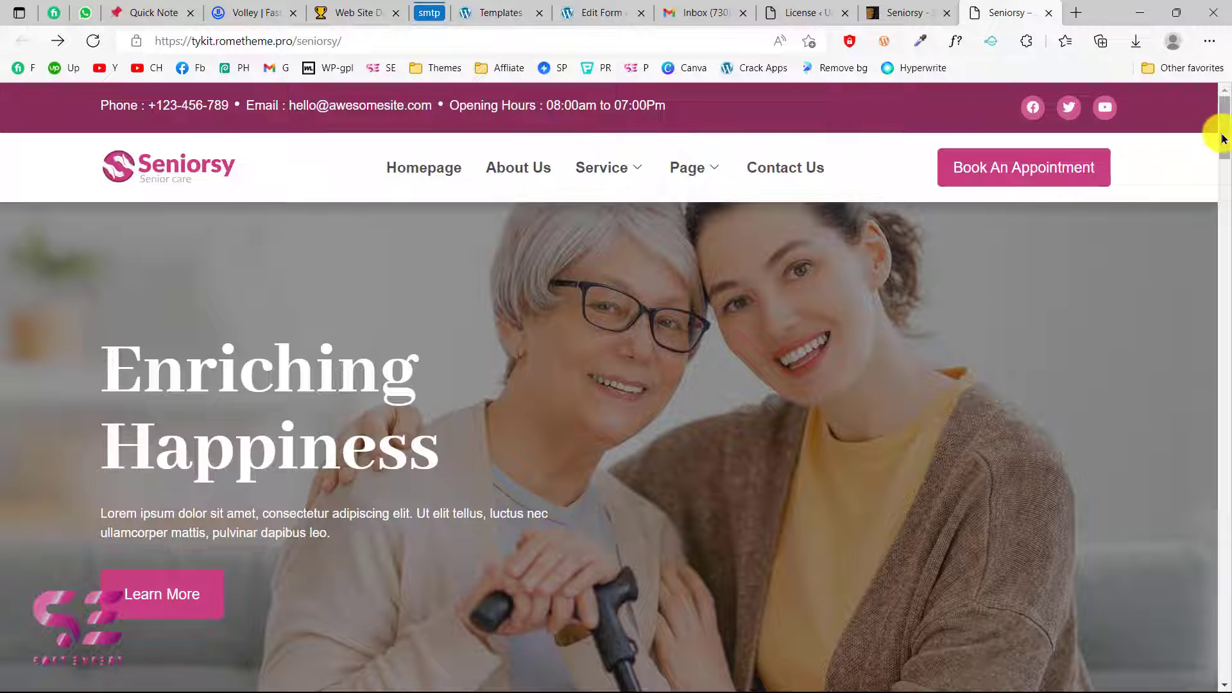
pyautogui.moveTo(1223, 138); pyautogui.dragTo(1226, 435)
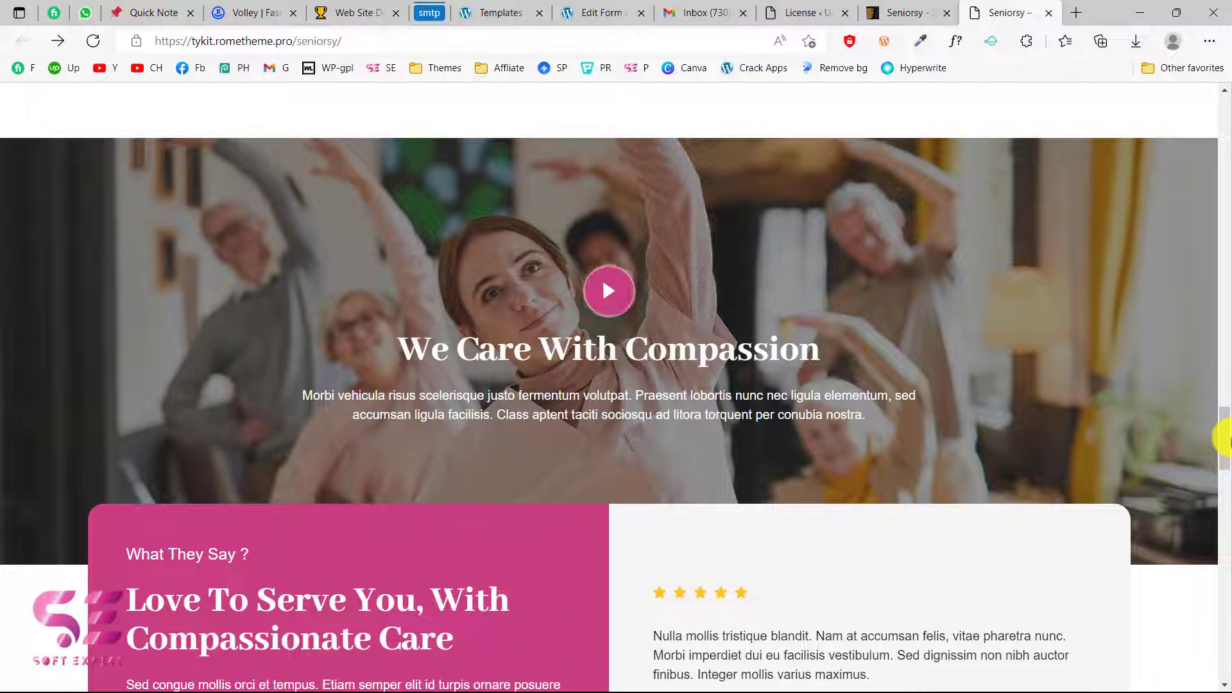
pyautogui.click(625, 291)
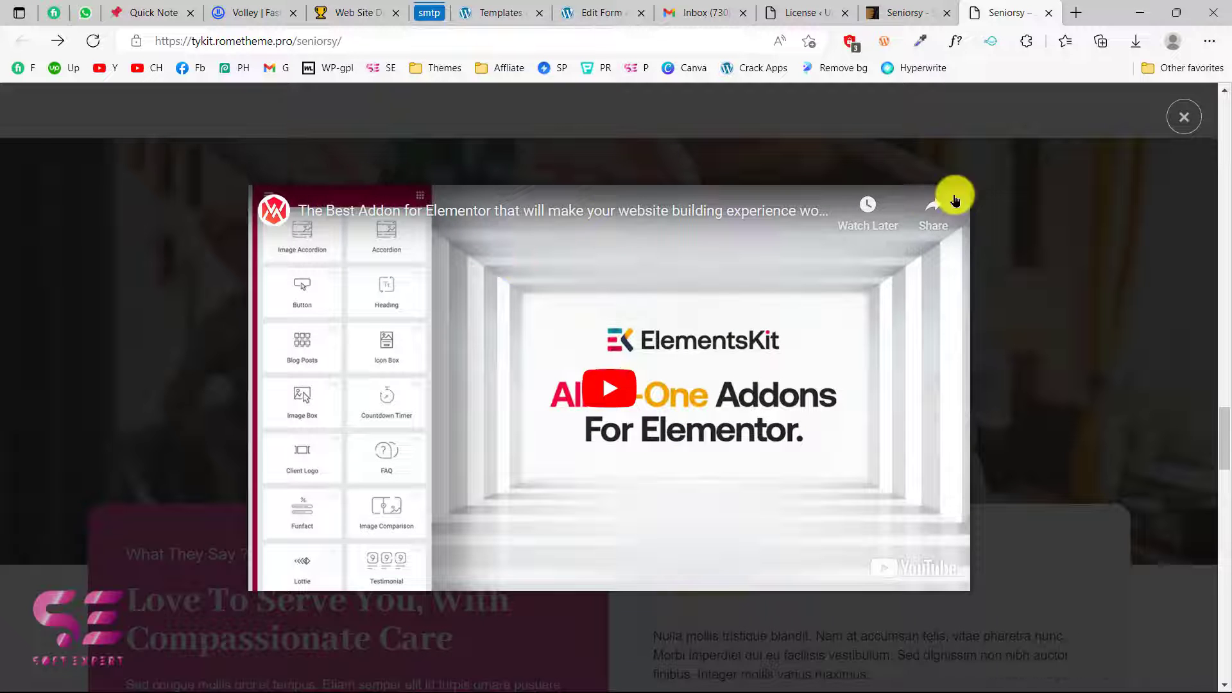
pyautogui.click(1179, 121)
# Scroll the demo page down to the footer, then bring up the Seniorsy ThemeForest product page
pyautogui.moveTo(1227, 429); pyautogui.dragTo(1226, 451)
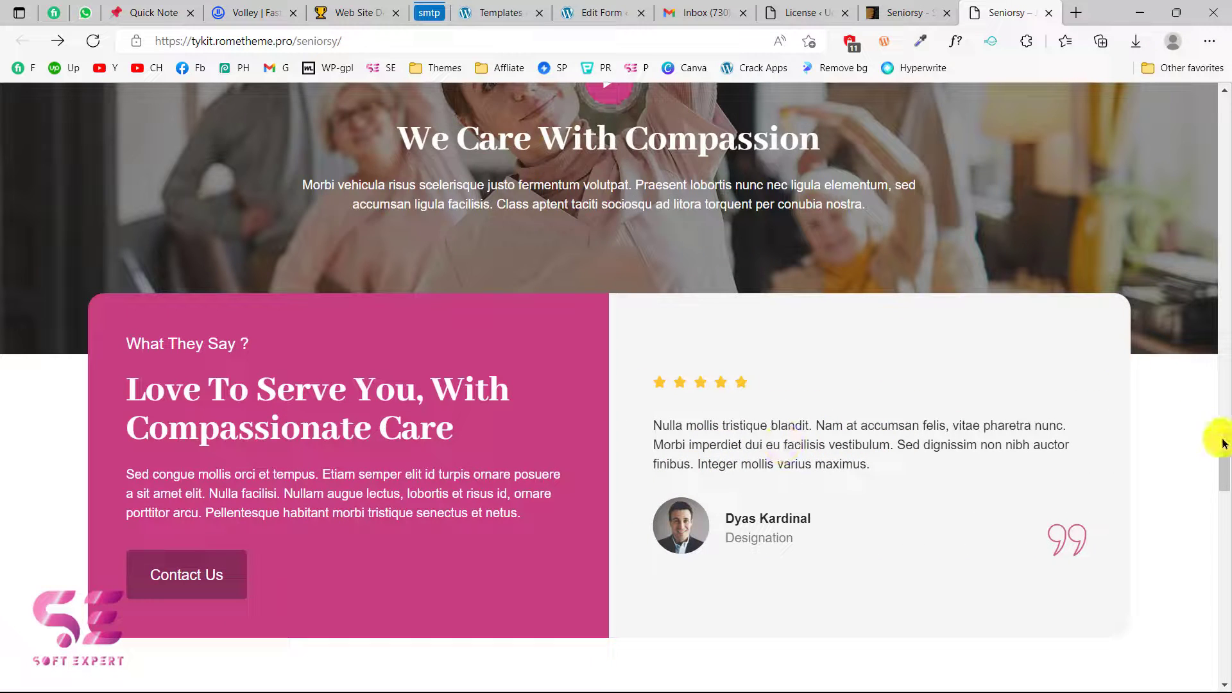
pyautogui.moveTo(1225, 451); pyautogui.dragTo(1225, 587)
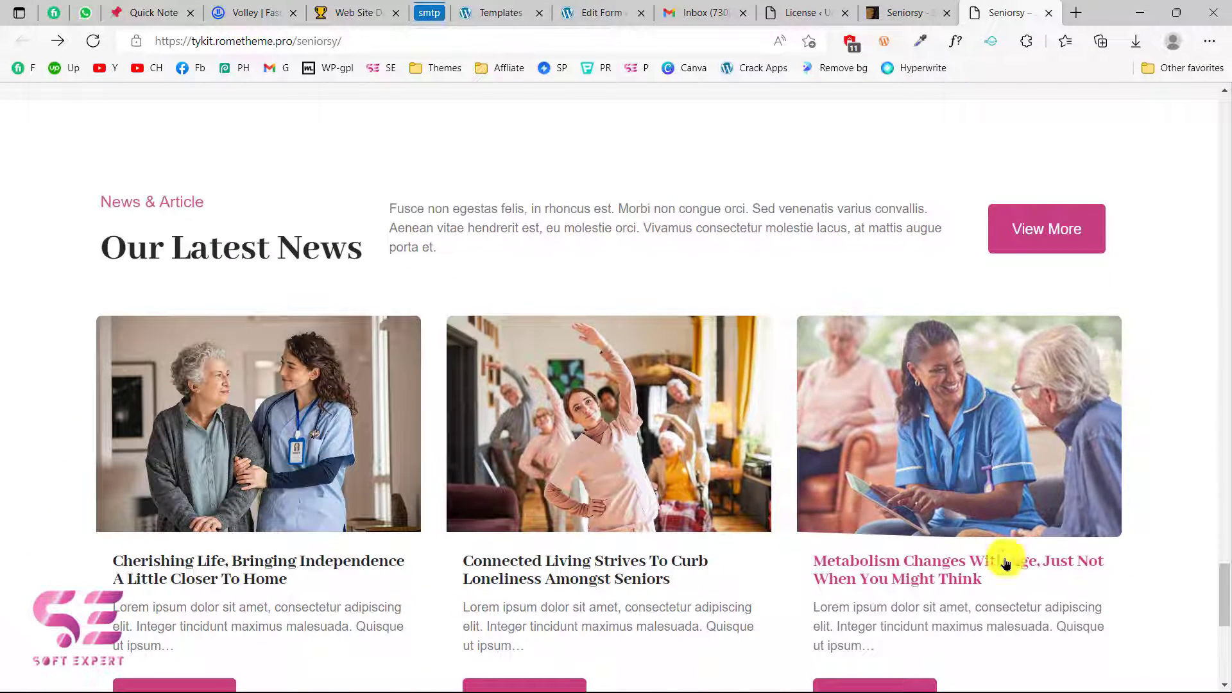
pyautogui.moveTo(1223, 591); pyautogui.dragTo(1224, 661)
pyautogui.scroll(20, 726, 478)
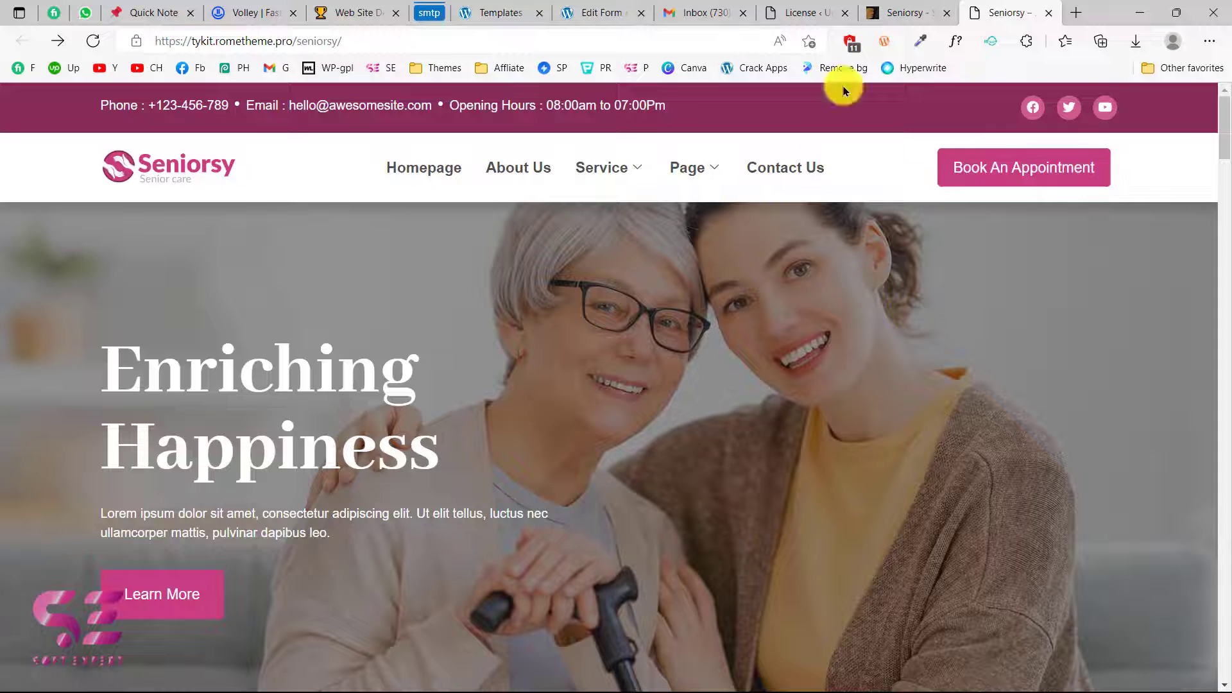
pyautogui.click(893, 18)
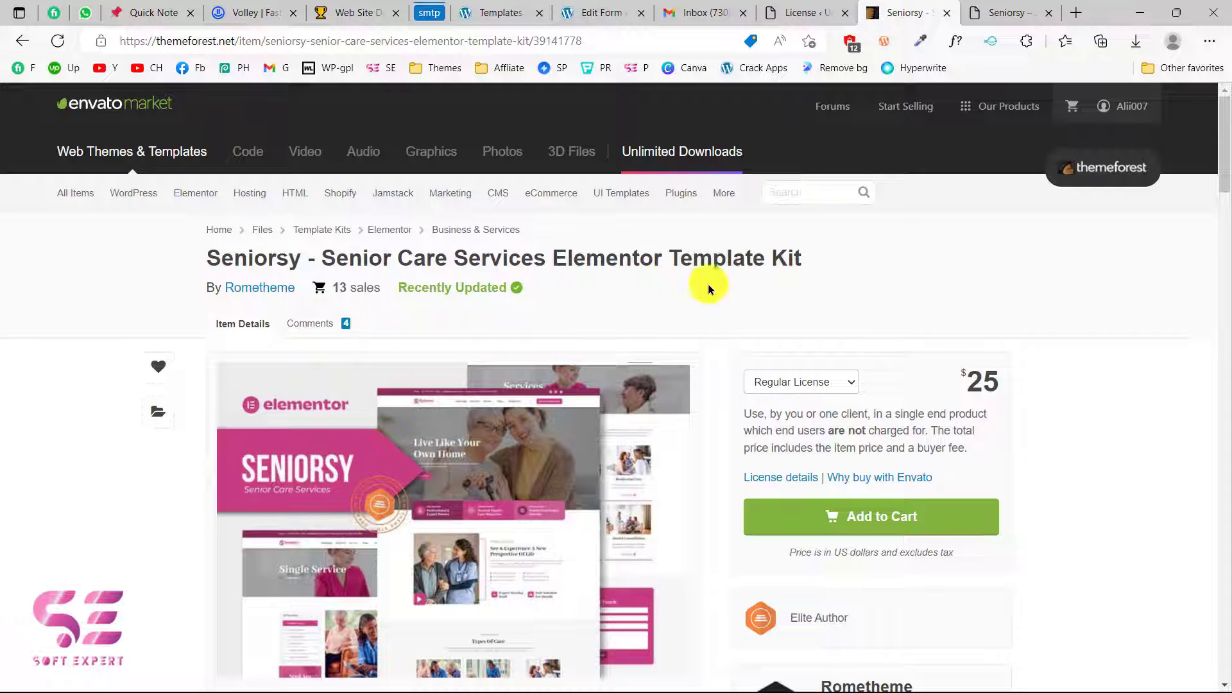
# Check the downloaded Seniorsy kit zip, then scroll the ThemeForest page to its Features section
pyautogui.scroll(-1, 759, 277)
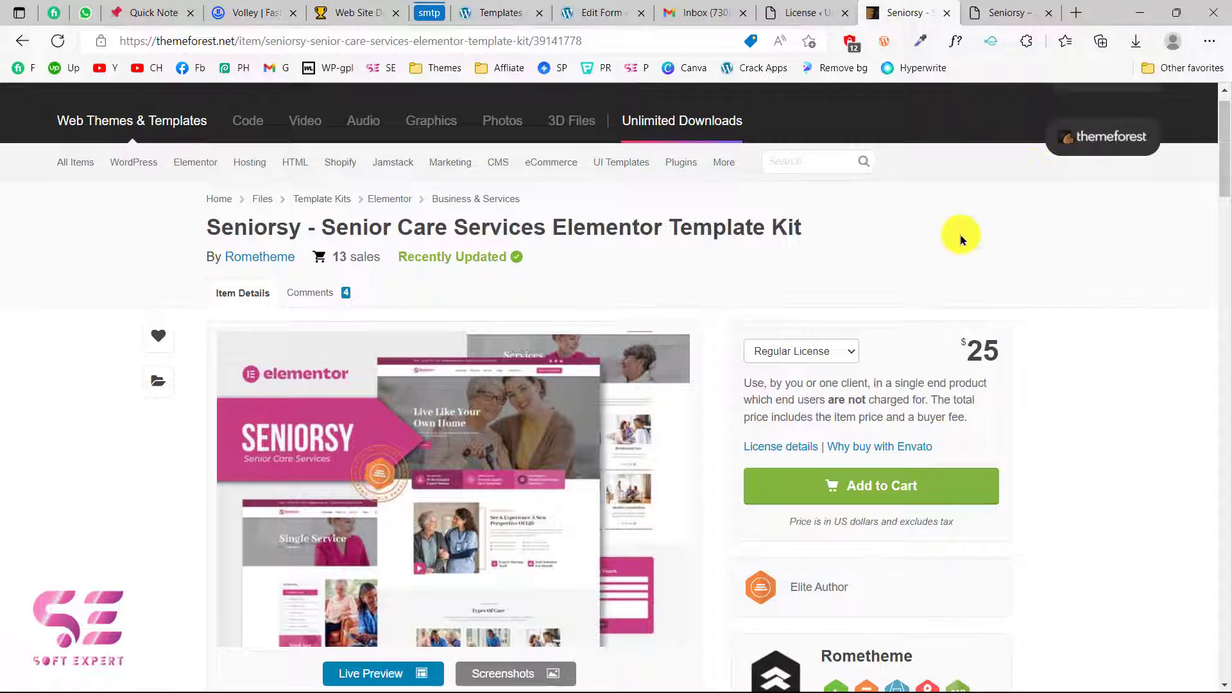
pyautogui.scroll(1, 960, 234)
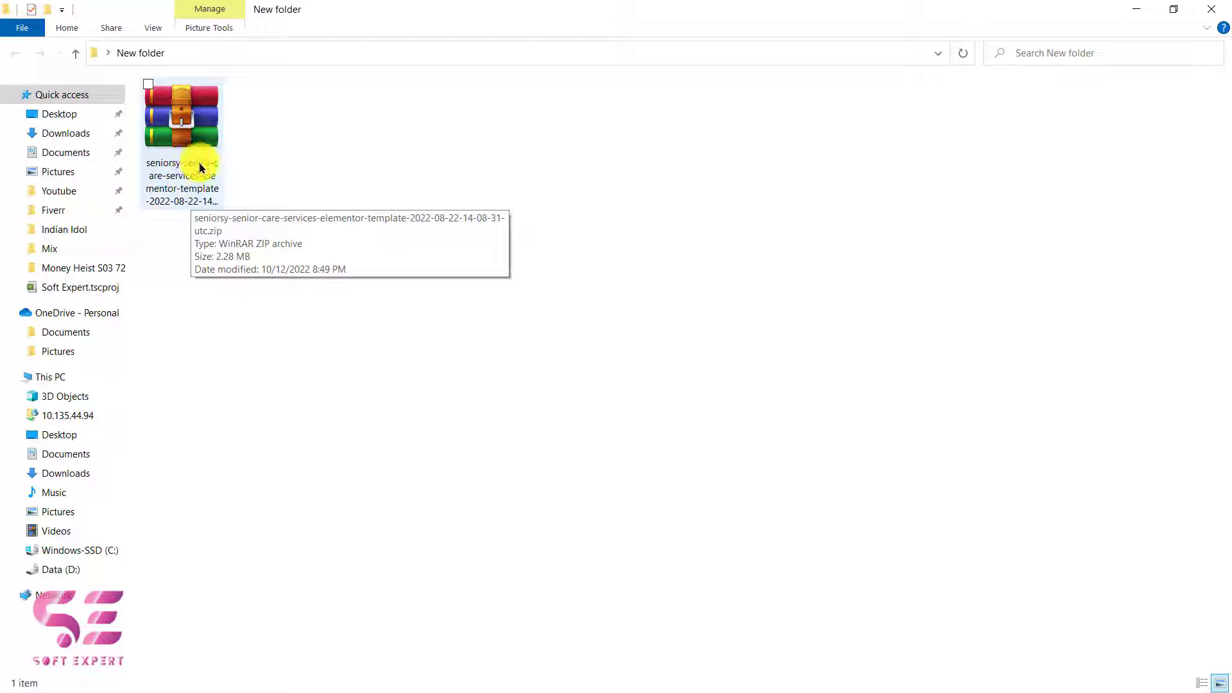
pyautogui.hotkey('alt', 'Tab')
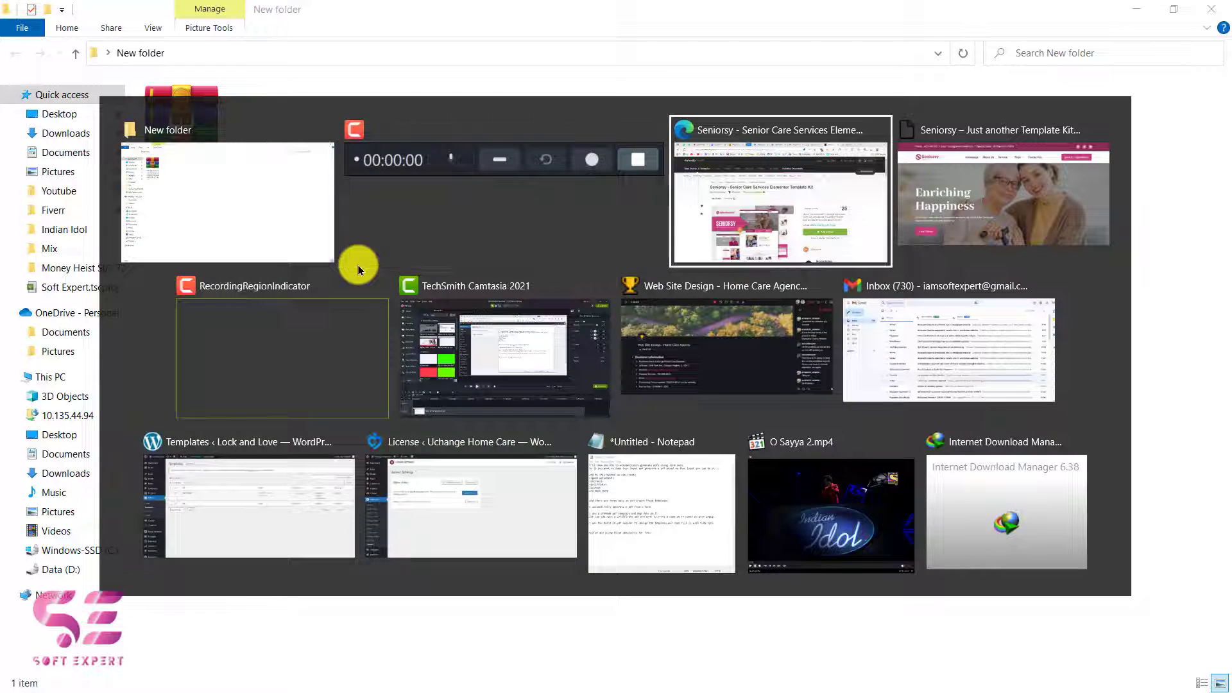
pyautogui.scroll(-18, 424, 426)
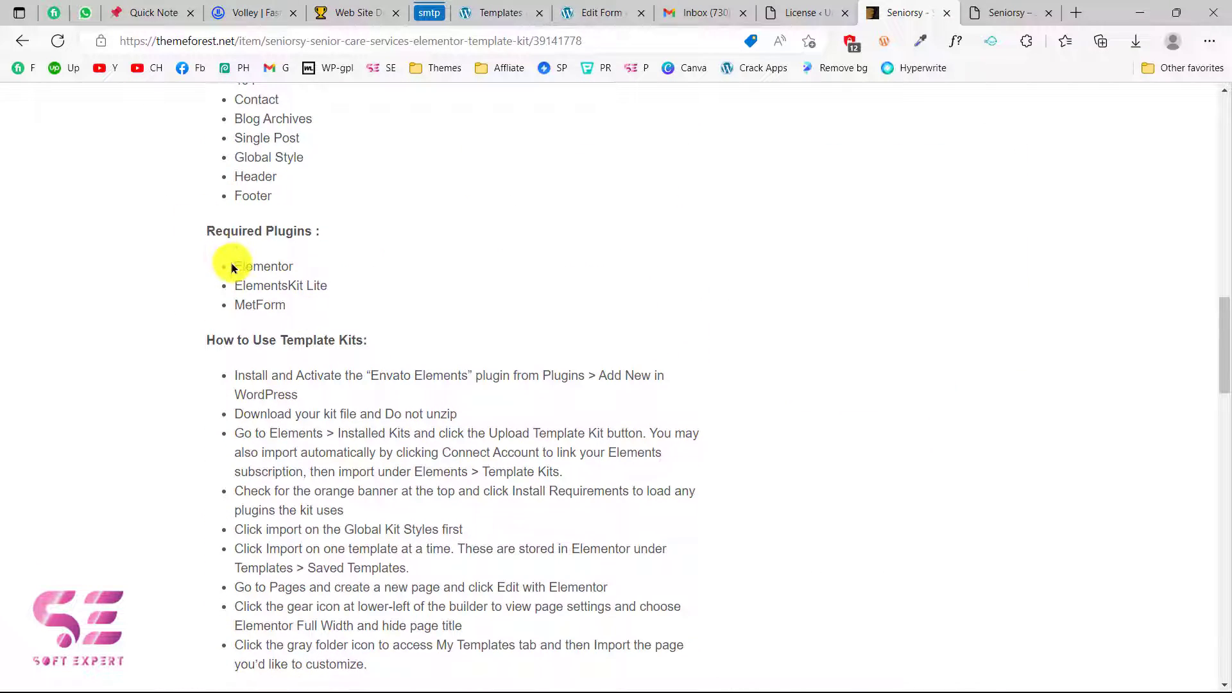
# Highlight the required plugins Elementor, ElementsKit Lite and MetForm, then move to the WordPress dashboard
pyautogui.moveTo(233, 267); pyautogui.dragTo(279, 261)
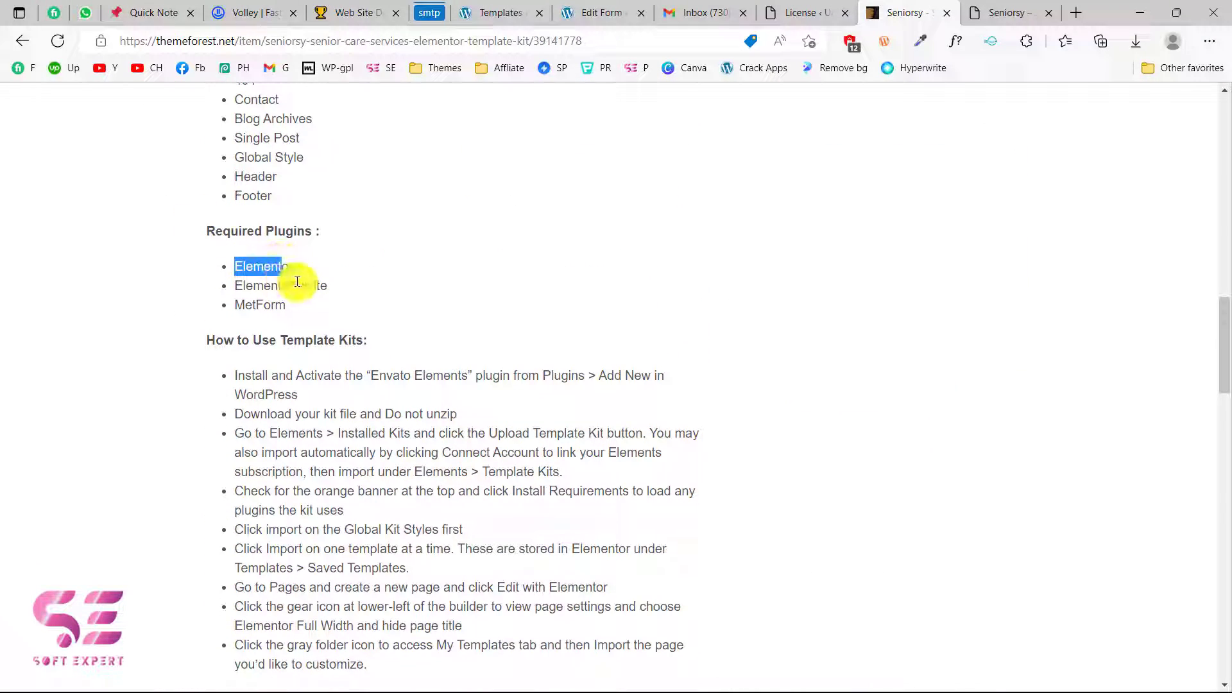
pyautogui.moveTo(234, 307); pyautogui.dragTo(295, 303)
pyautogui.click(331, 294)
pyautogui.scroll(-2, 411, 279)
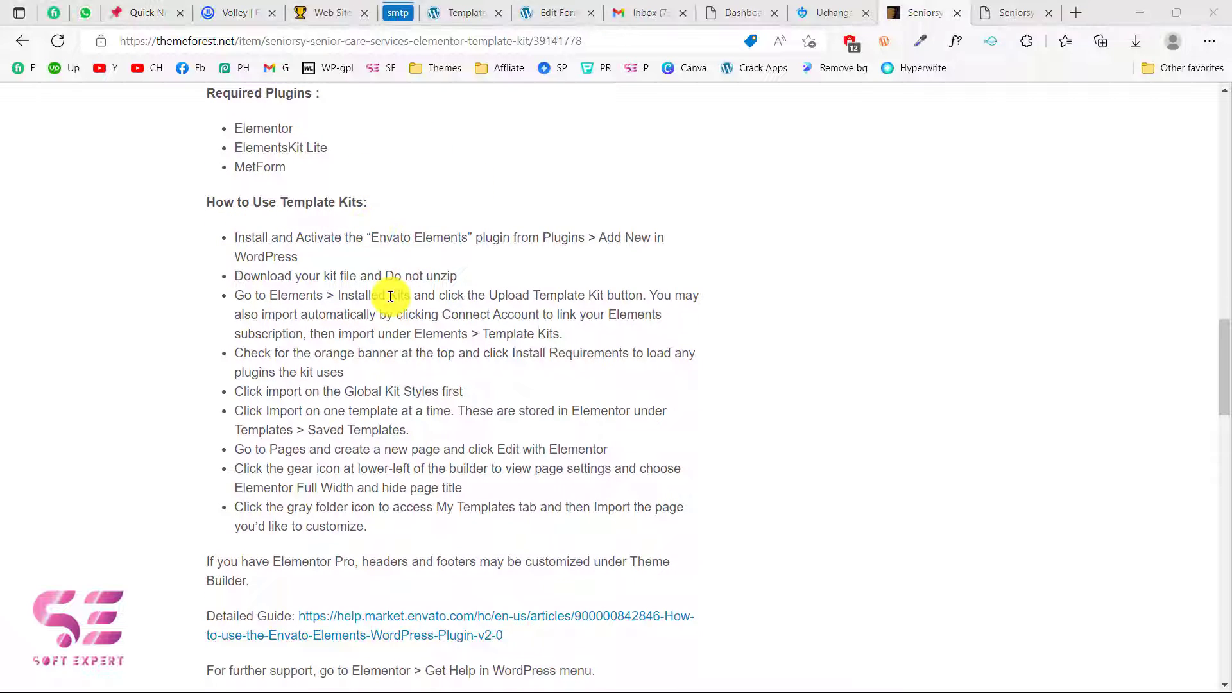
pyautogui.click(742, 8)
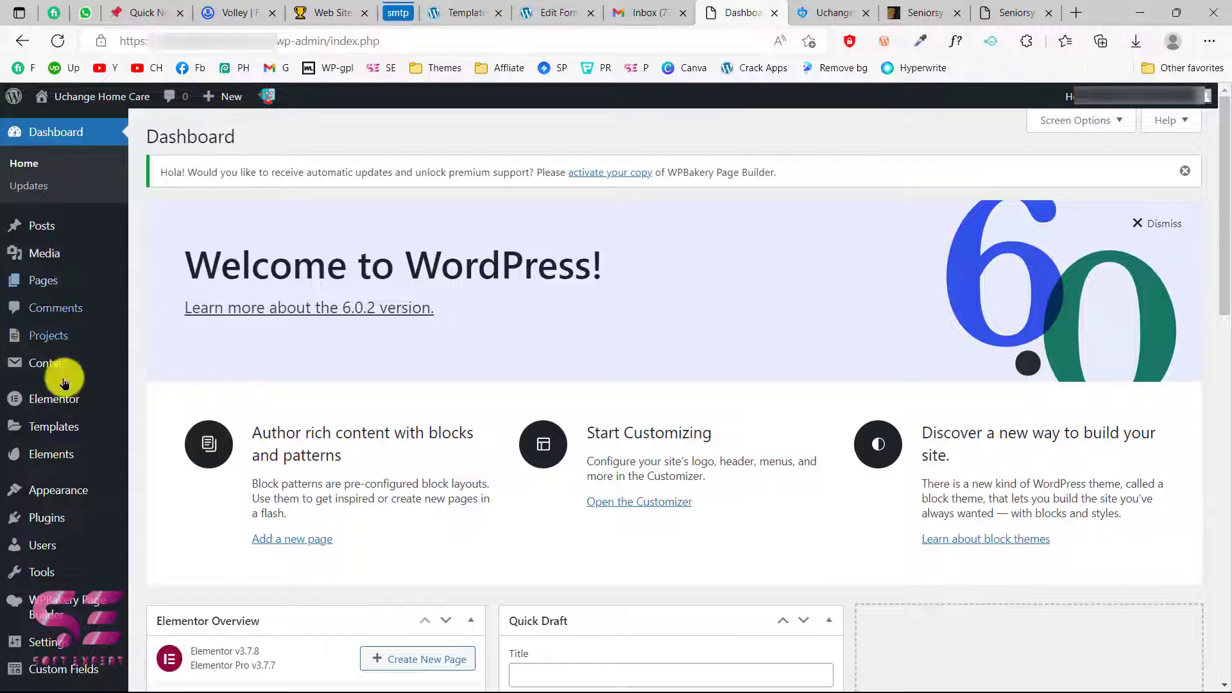
# Preview the Uchange site's homepage, then return to the WordPress admin dashboard
pyautogui.click(810, 14)
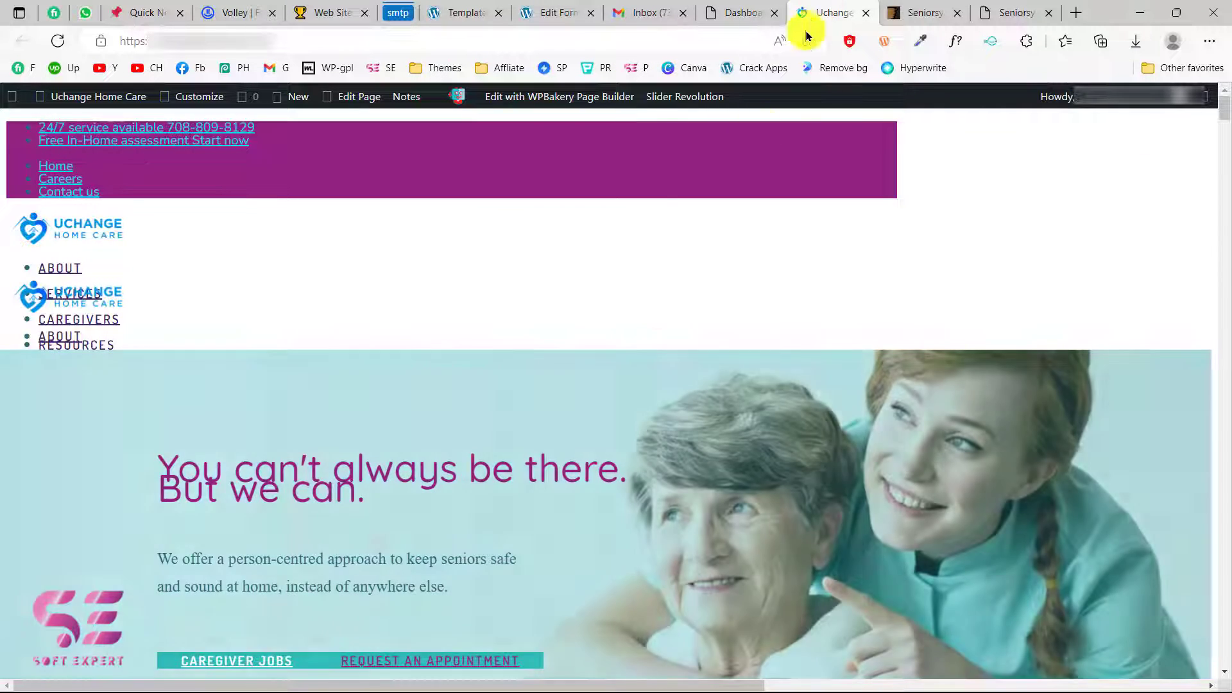
pyautogui.scroll(-5, 654, 349)
pyautogui.scroll(-5, 655, 349)
pyautogui.scroll(10, 656, 346)
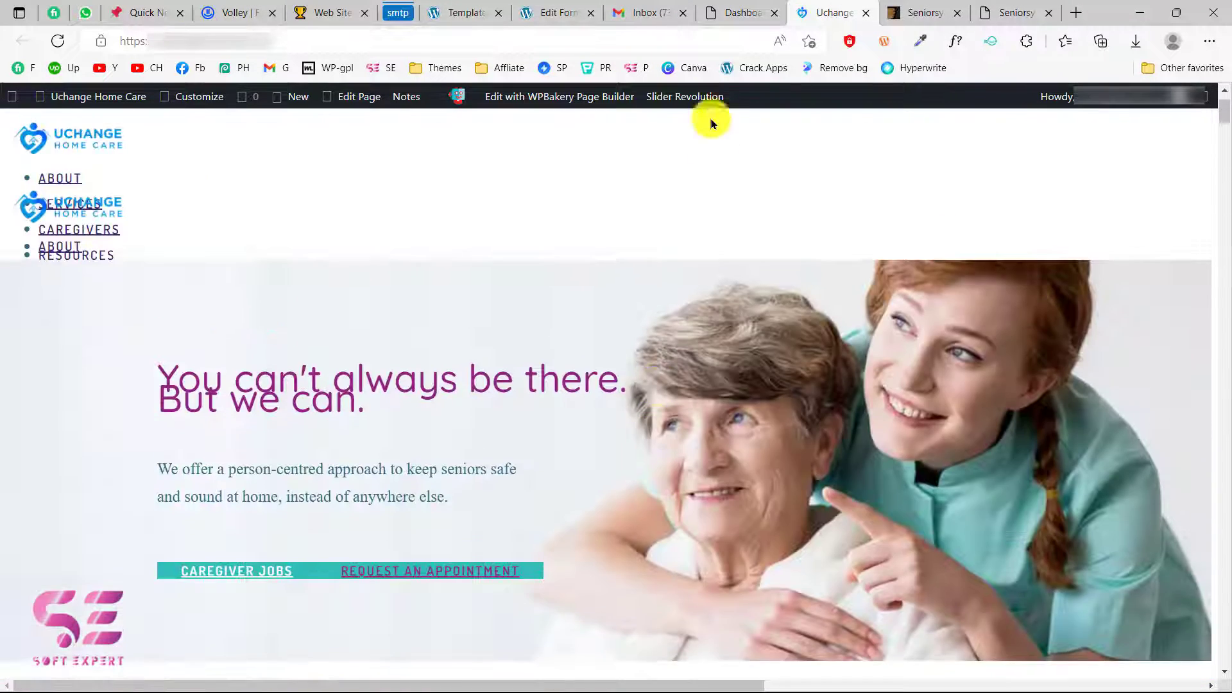
pyautogui.click(730, 8)
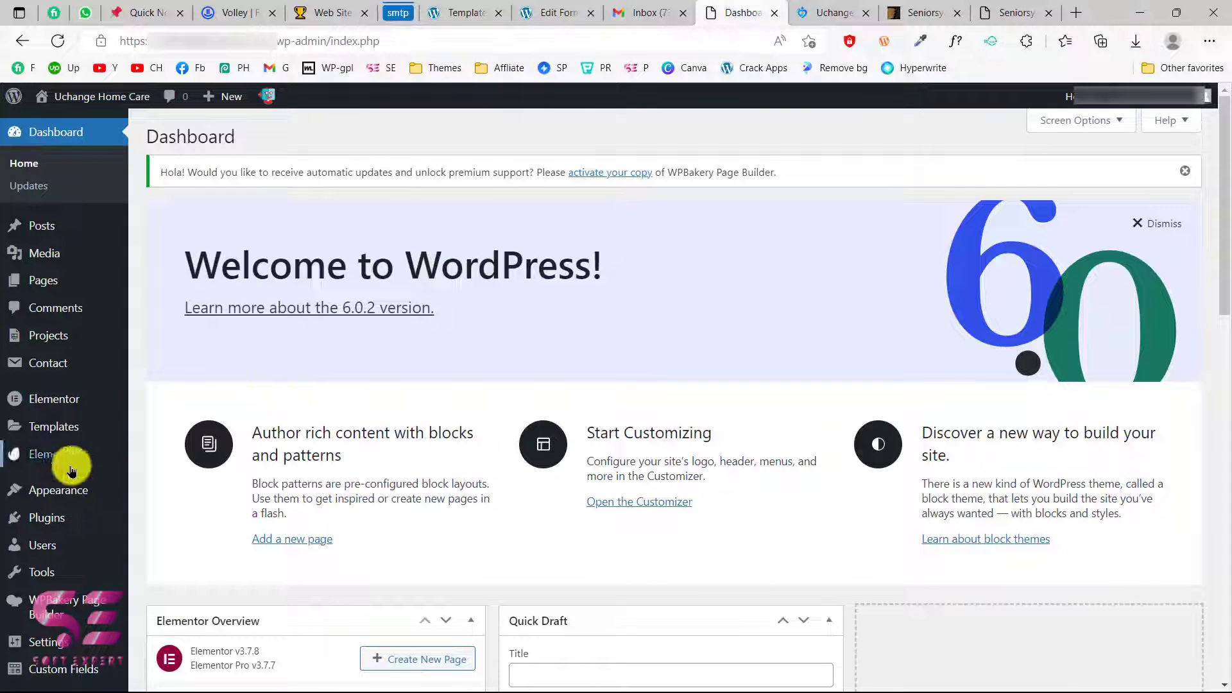
pyautogui.scroll(-1, 36, 523)
# Search Plugins > Add New for 'wp reset', then install and activate WP Reset
pyautogui.moveTo(40, 457)
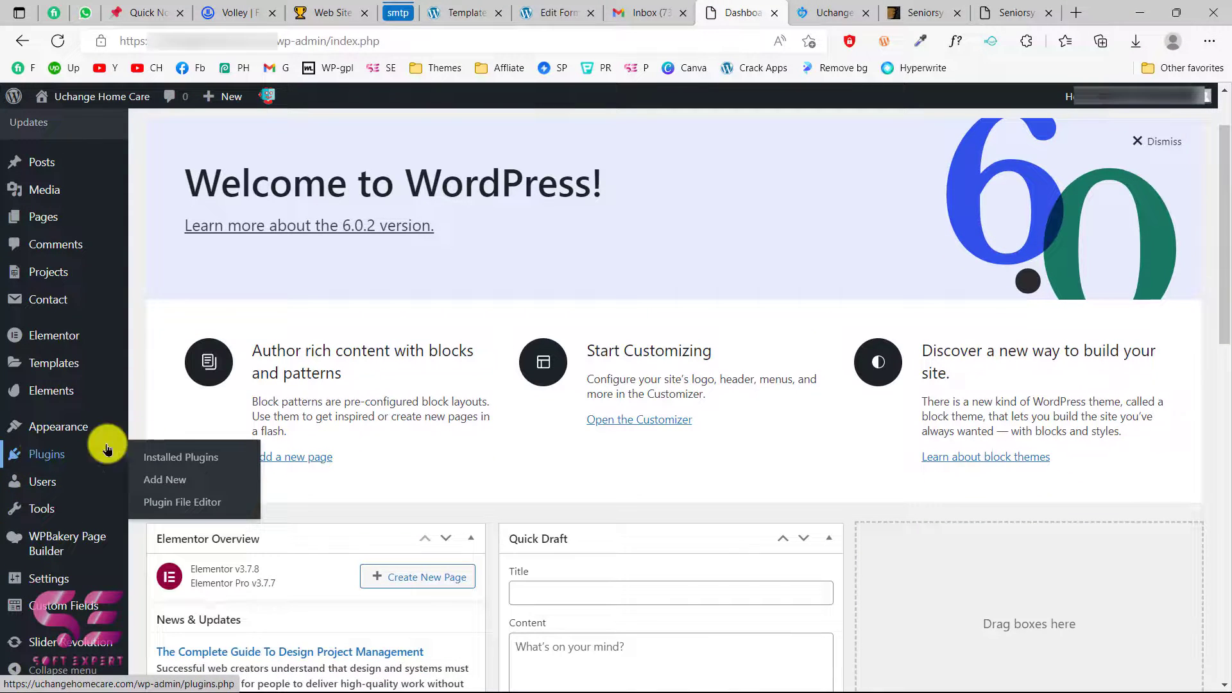
pyautogui.click(171, 481)
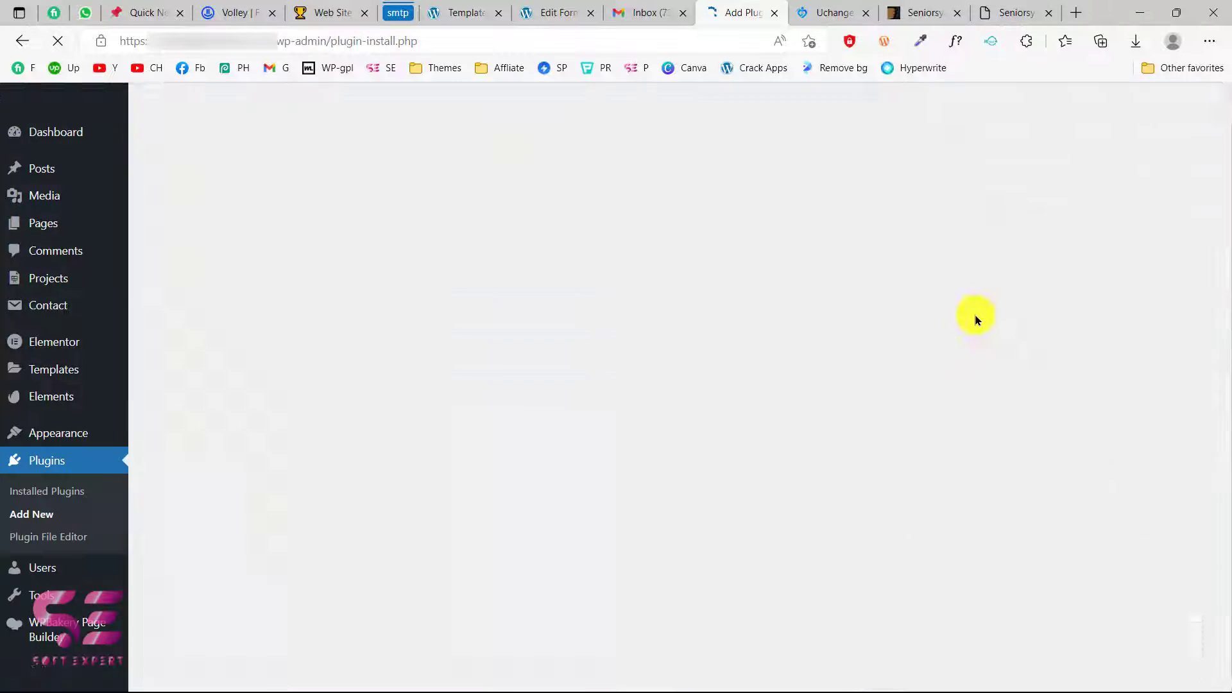
pyautogui.click(1013, 229)
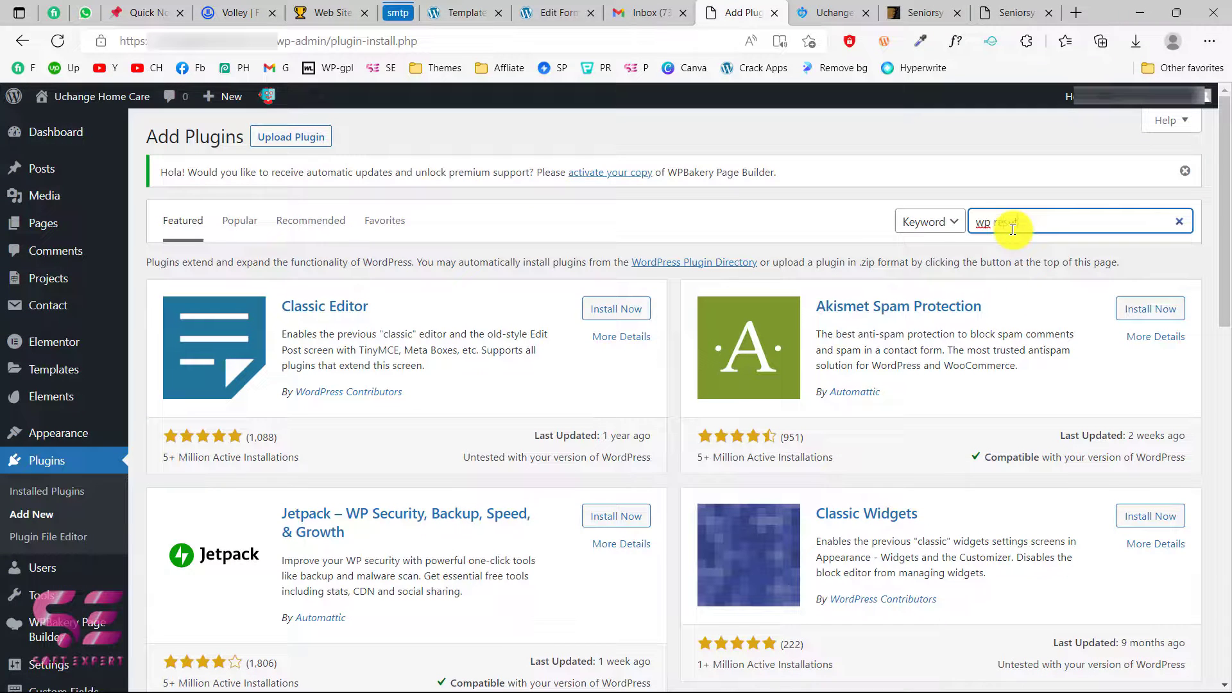
pyautogui.write('wp reset')
pyautogui.click(597, 311)
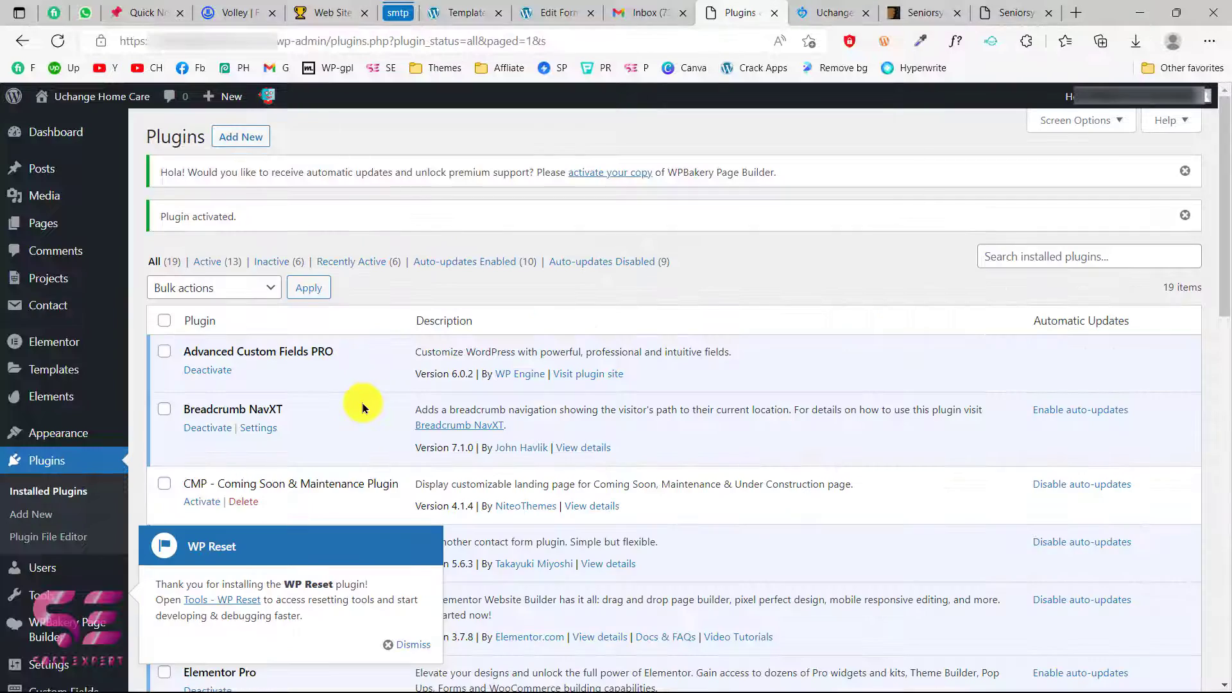
pyautogui.scroll(-2, 357, 410)
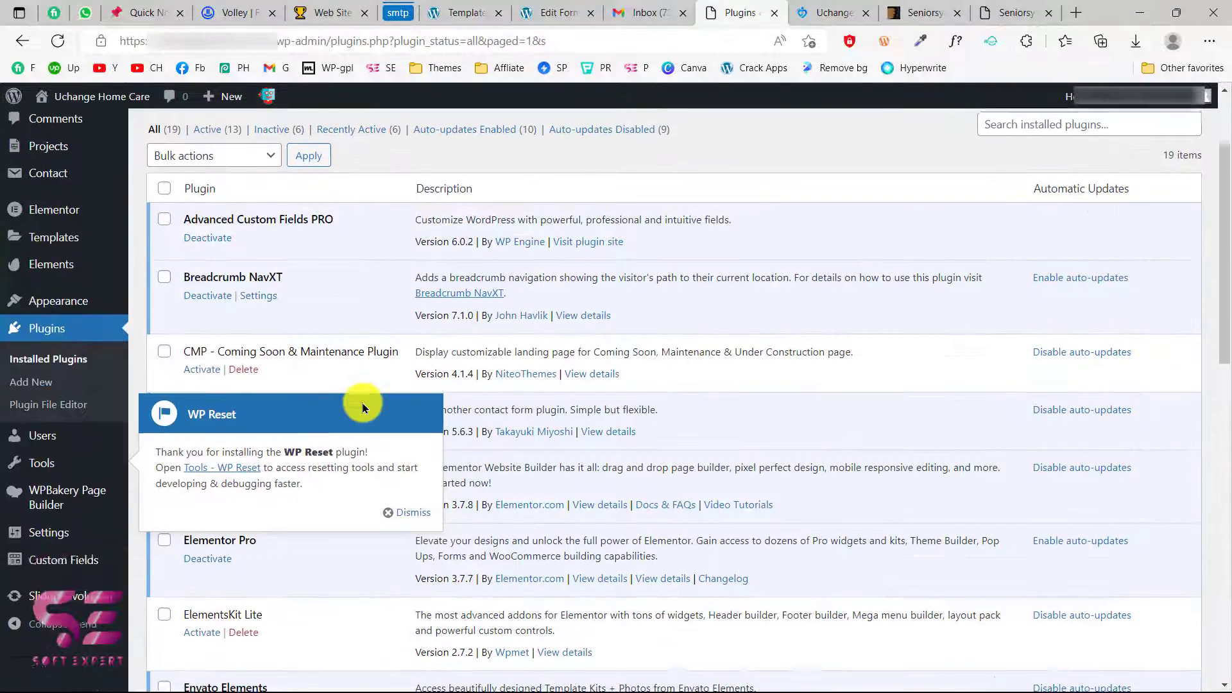
# Reset the site with WP Reset, with plugin reactivation unchecked and 'reset' typed to confirm
pyautogui.click(221, 465)
pyautogui.scroll(-20, 454, 500)
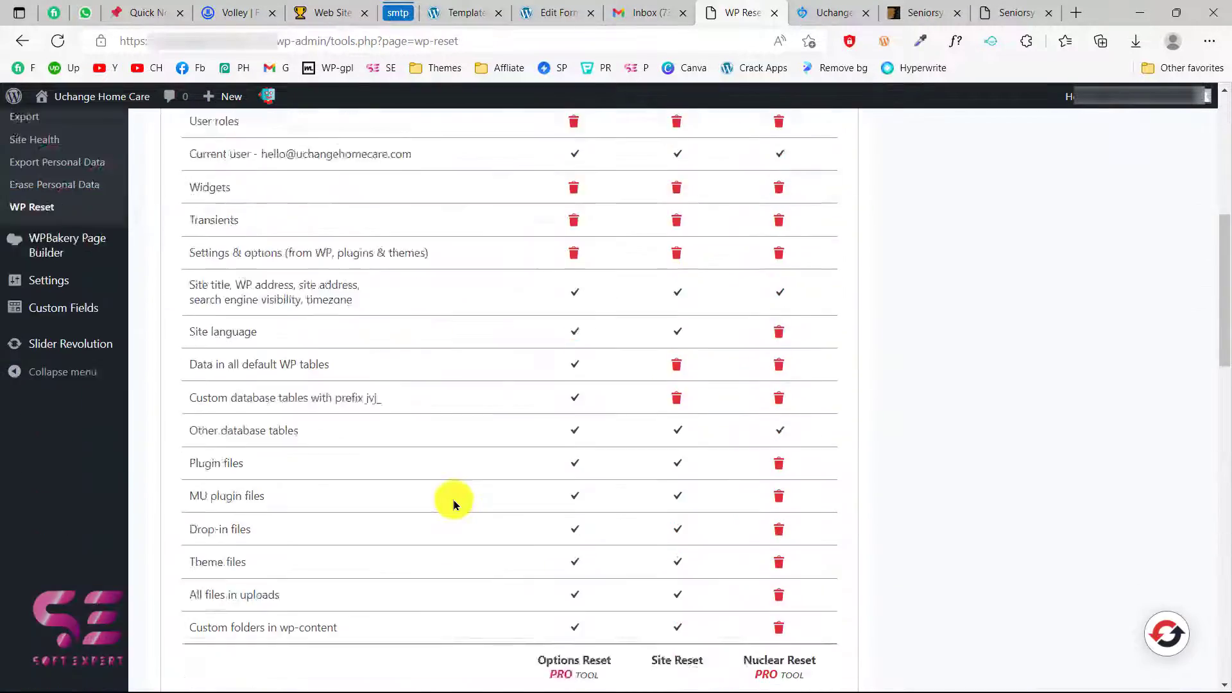
pyautogui.click(269, 476)
pyautogui.write('reset')
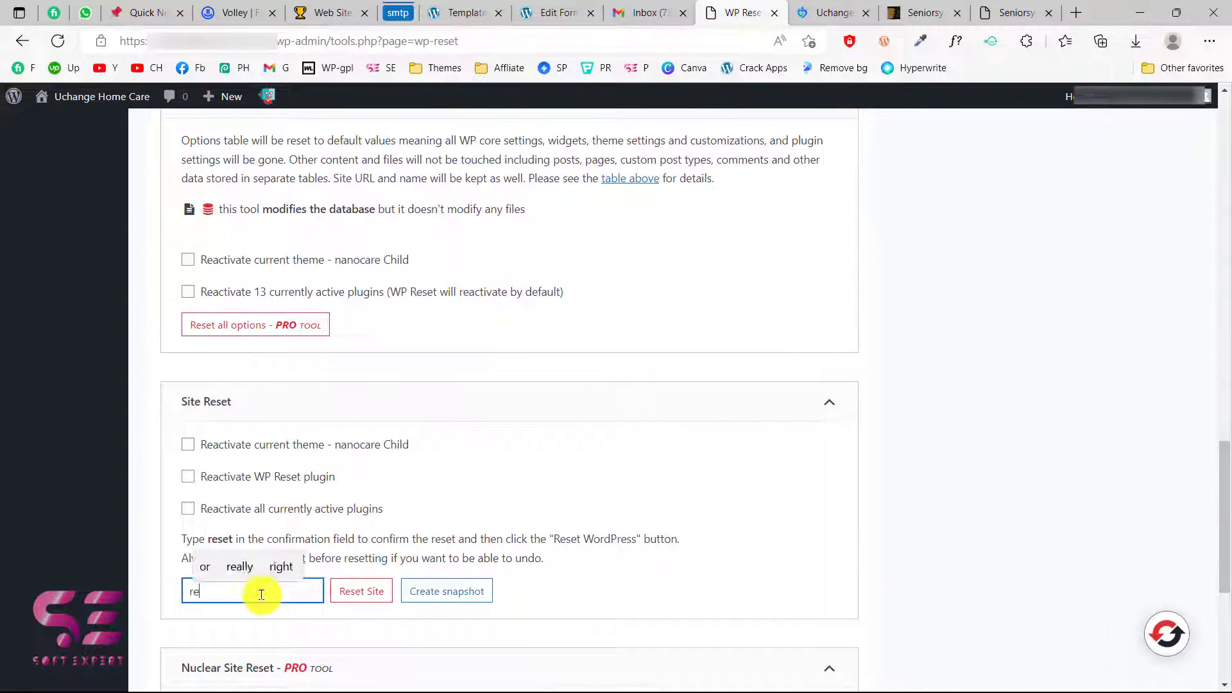
pyautogui.click(361, 594)
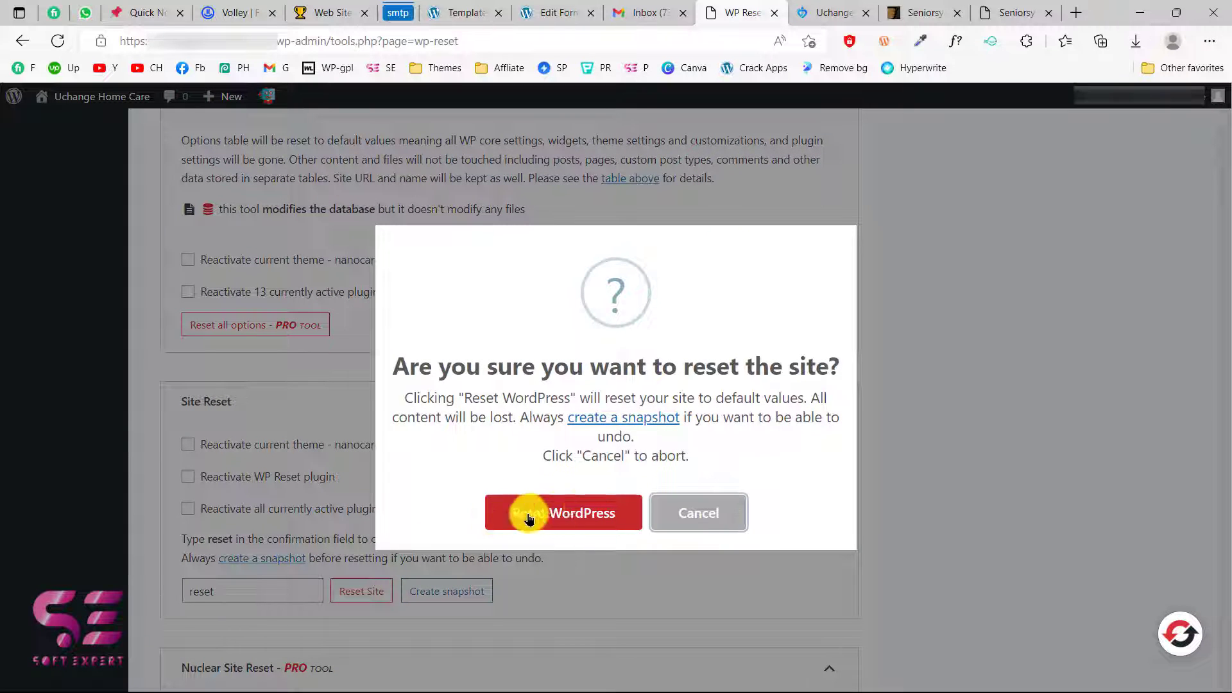
pyautogui.click(565, 516)
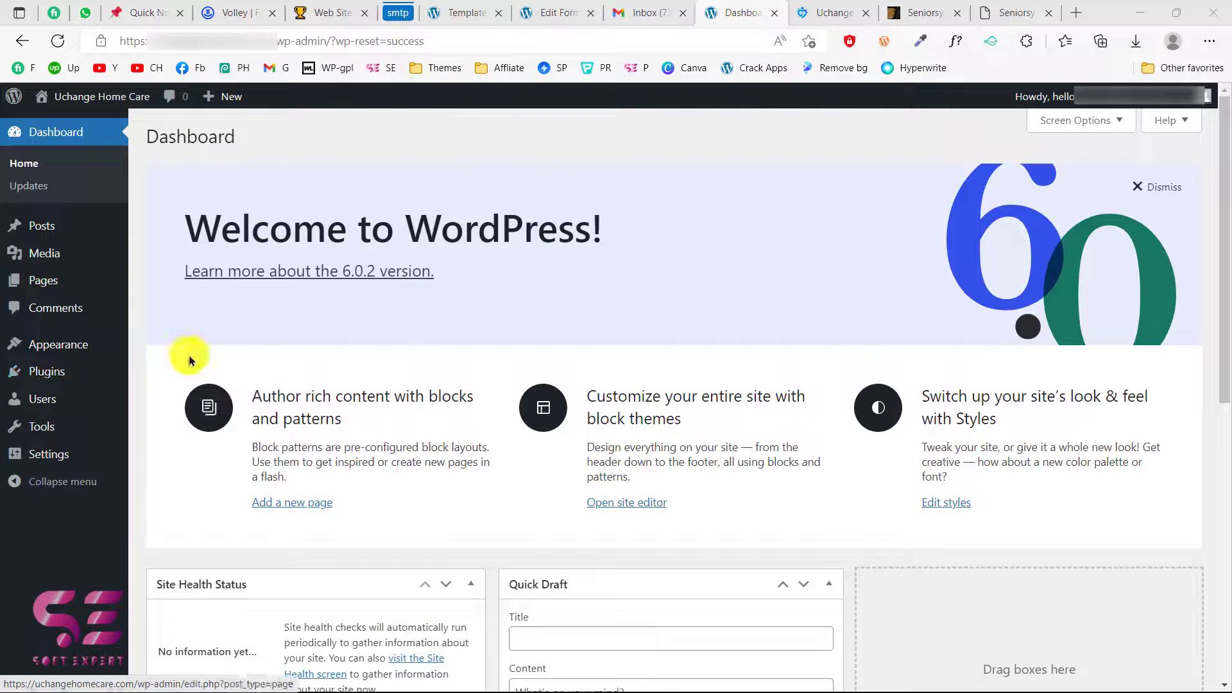
# Activate Elementor from the installed plugins list and dismiss its onboarding screen
pyautogui.click(61, 380)
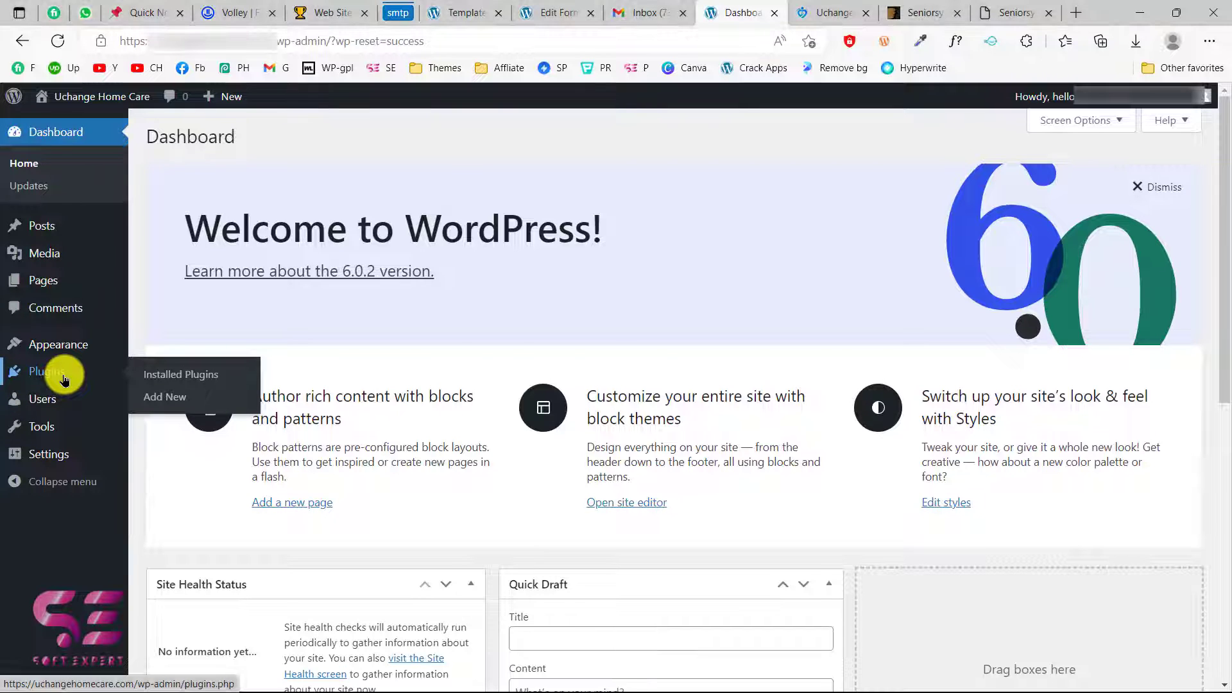
pyautogui.scroll(-3, 210, 390)
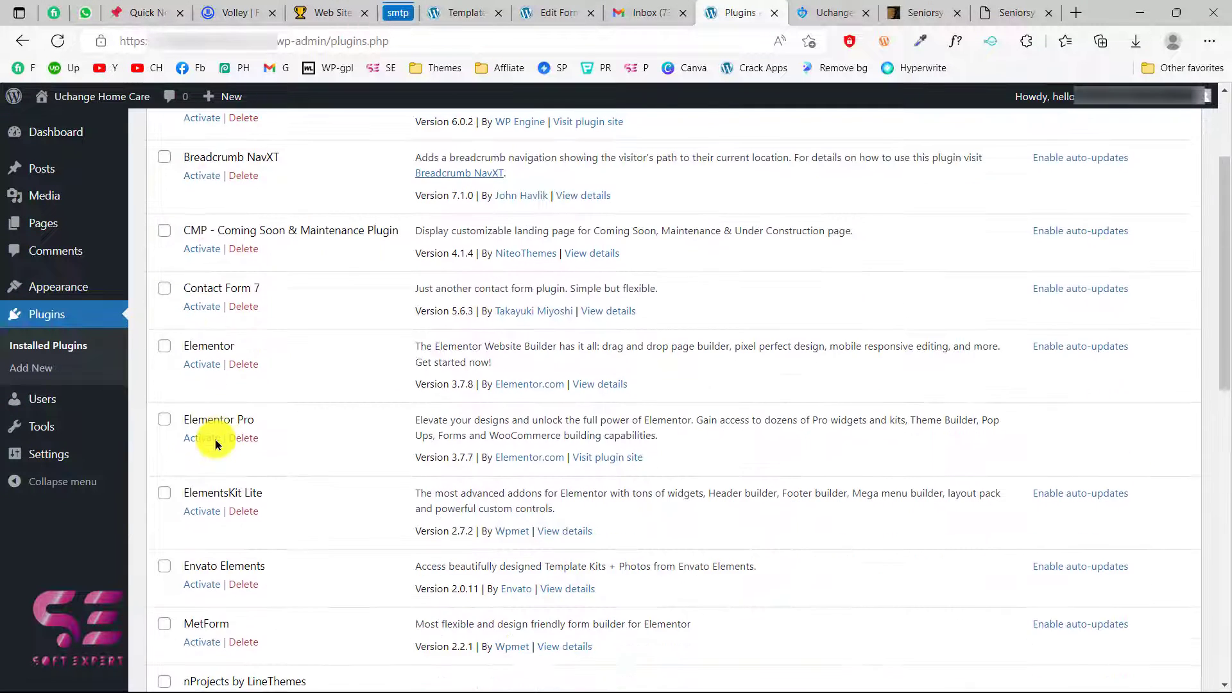
pyautogui.scroll(1, 174, 360)
pyautogui.click(164, 402)
pyautogui.click(197, 420)
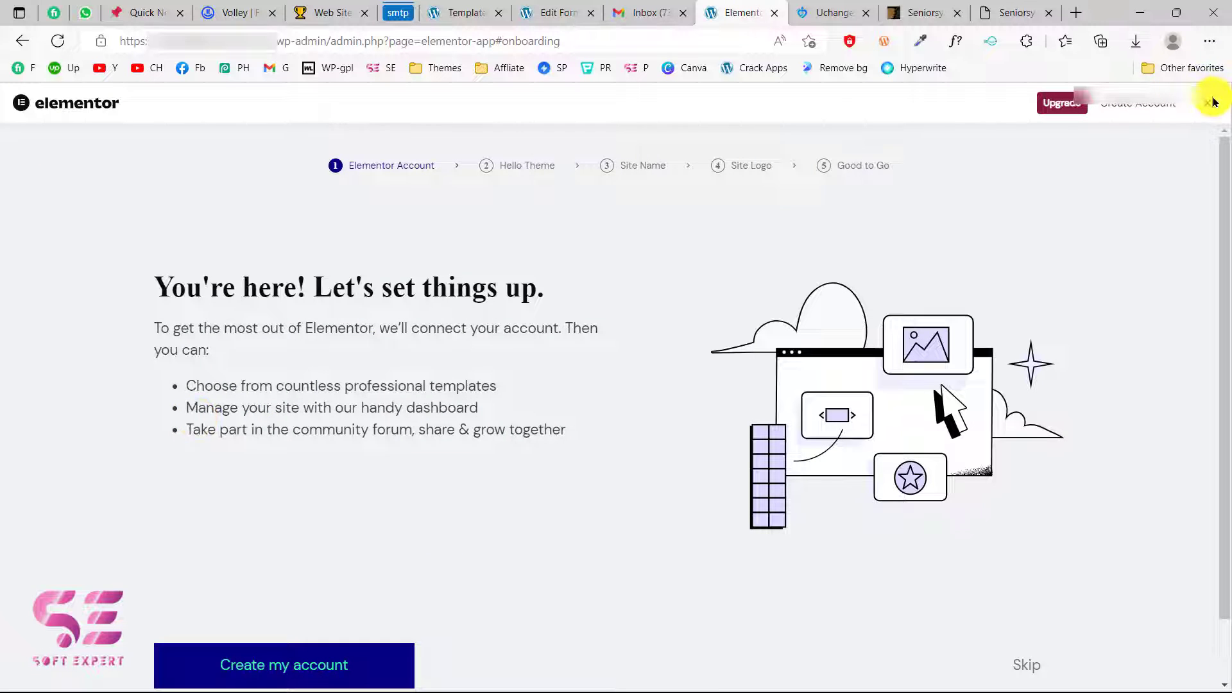
pyautogui.click(1211, 101)
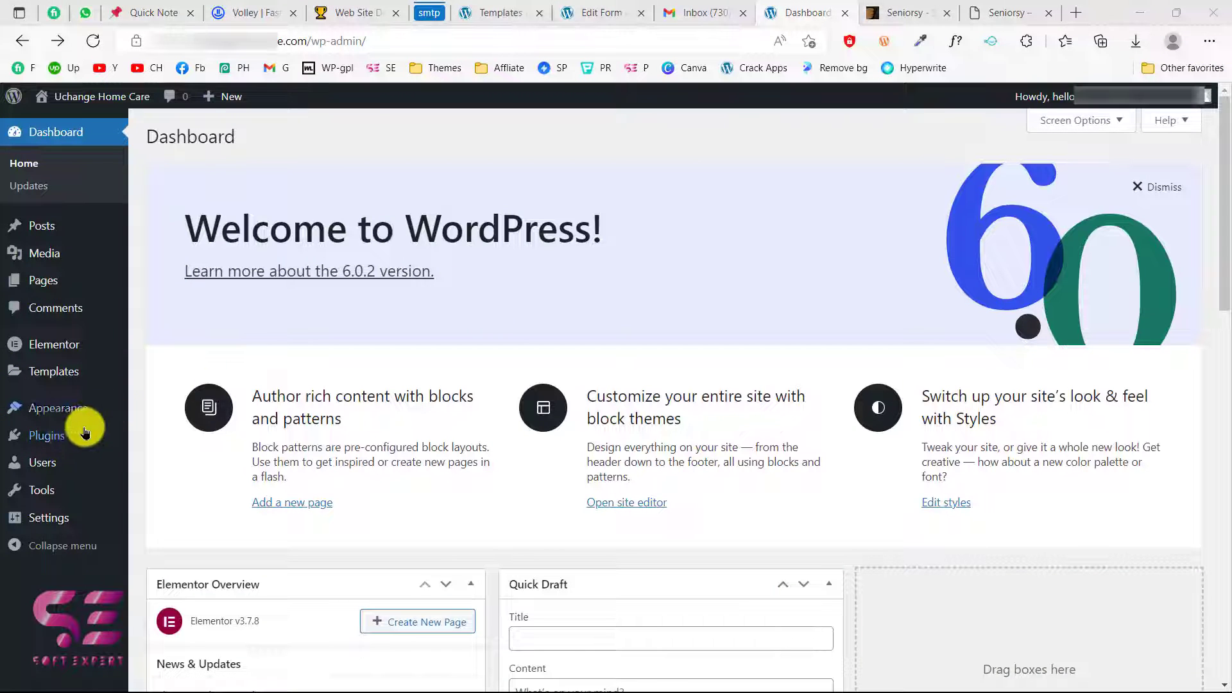
# Go to Plugins > Add New, then return to the Seniorsy kit's usage instructions
pyautogui.moveTo(70, 434)
pyautogui.click(153, 461)
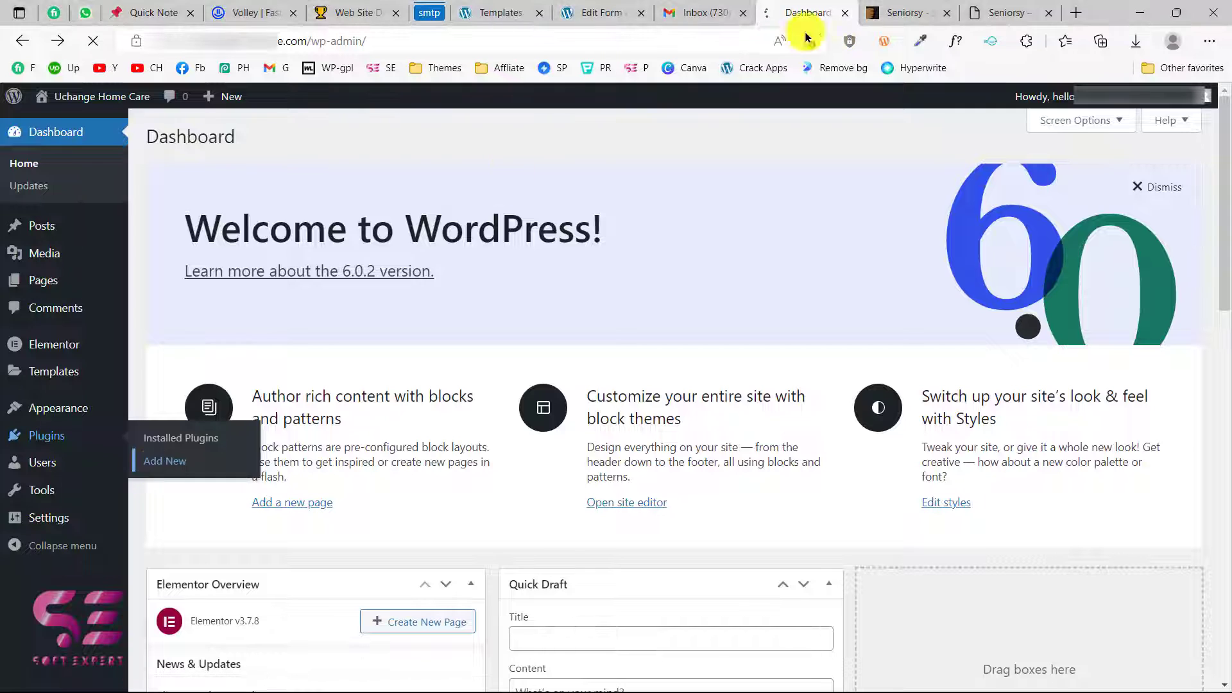
pyautogui.click(885, 12)
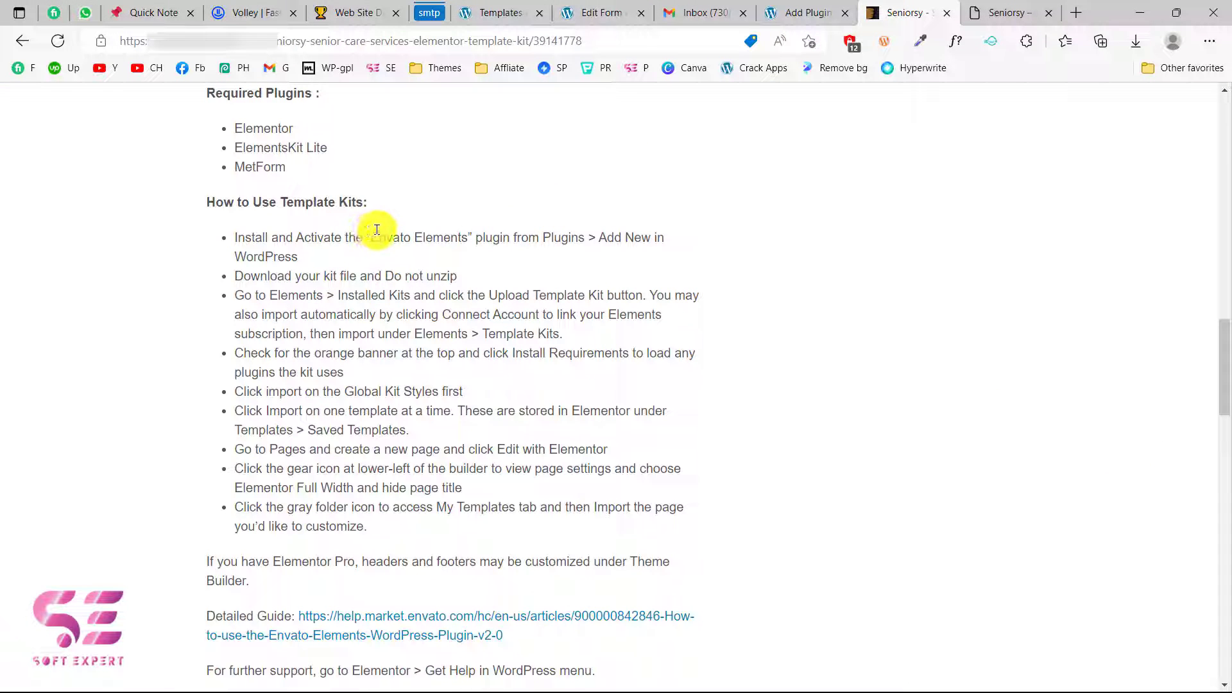
# Copy 'Envato Elements' from the kit instructions, then install and activate that plugin
pyautogui.moveTo(370, 232); pyautogui.dragTo(465, 235)
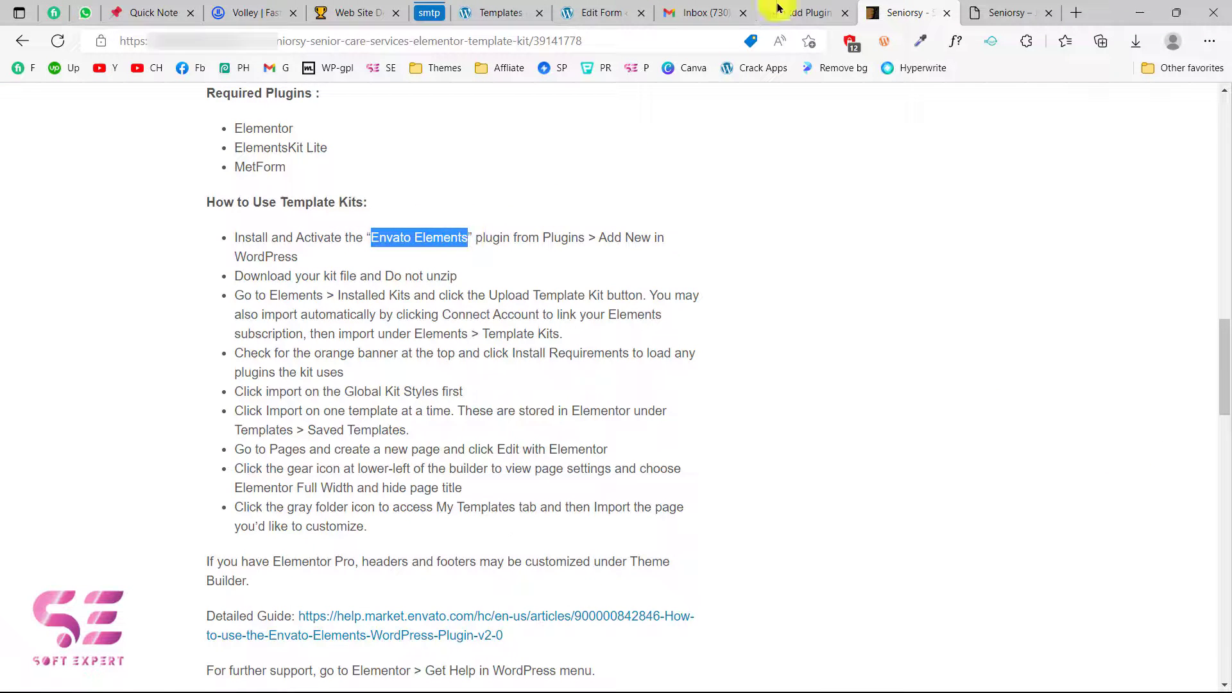
pyautogui.click(800, 7)
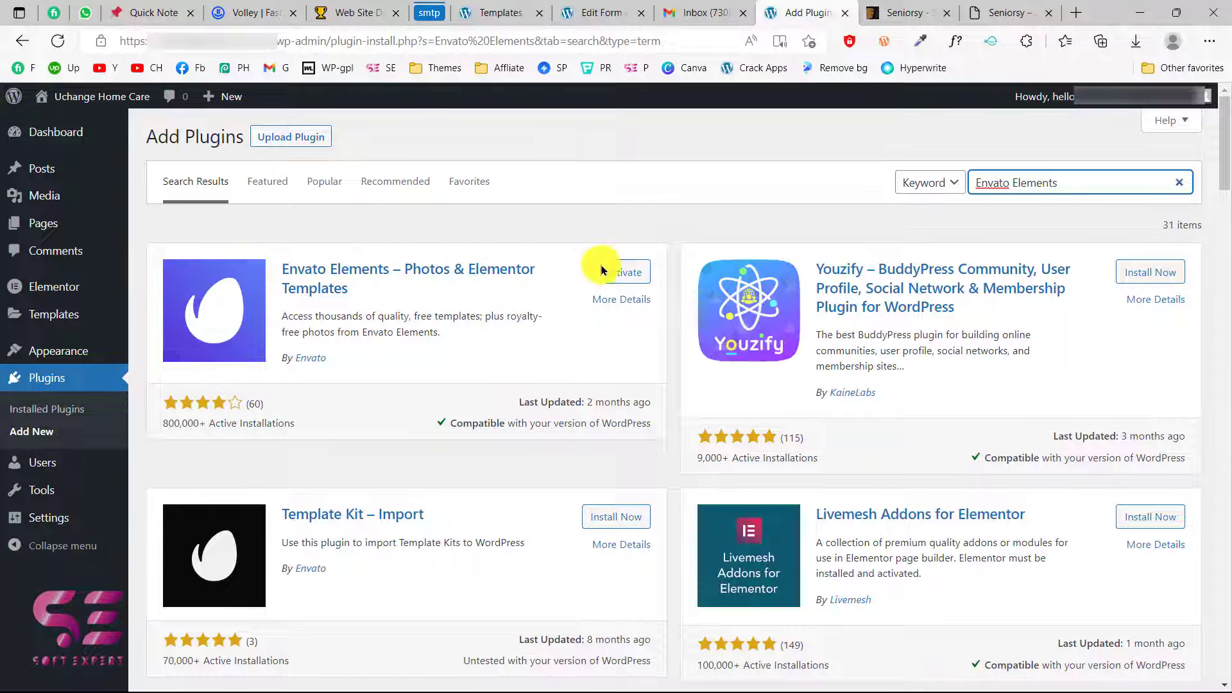
pyautogui.click(610, 270)
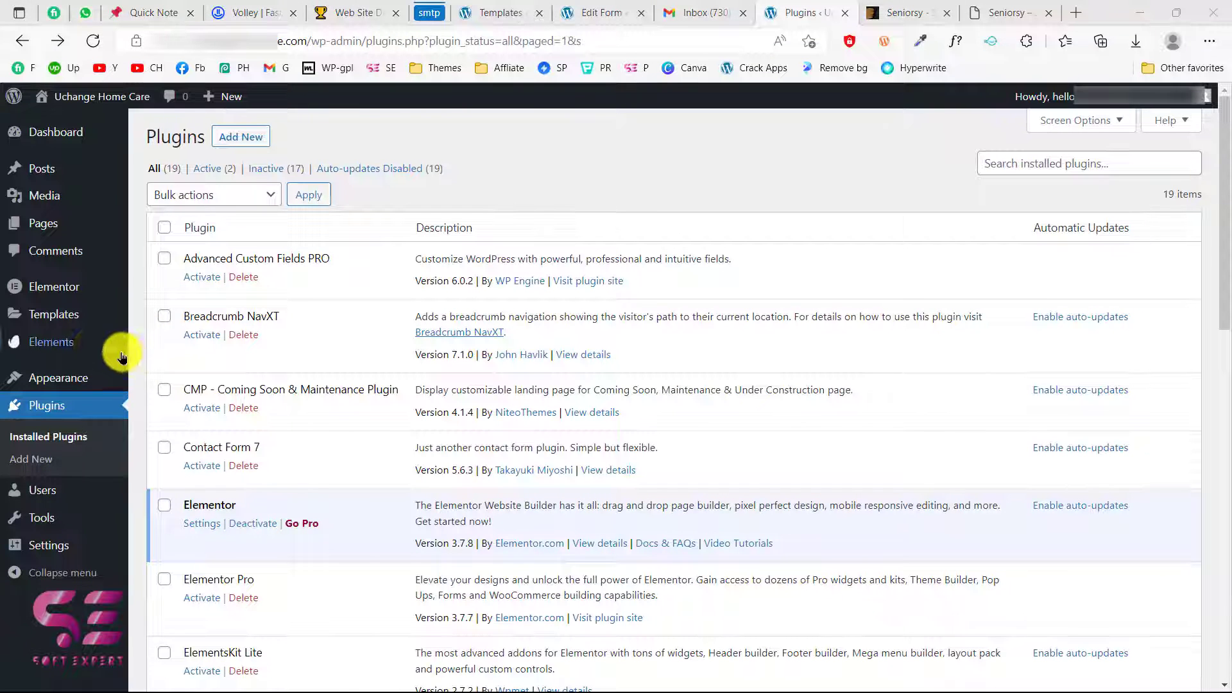
pyautogui.moveTo(80, 344)
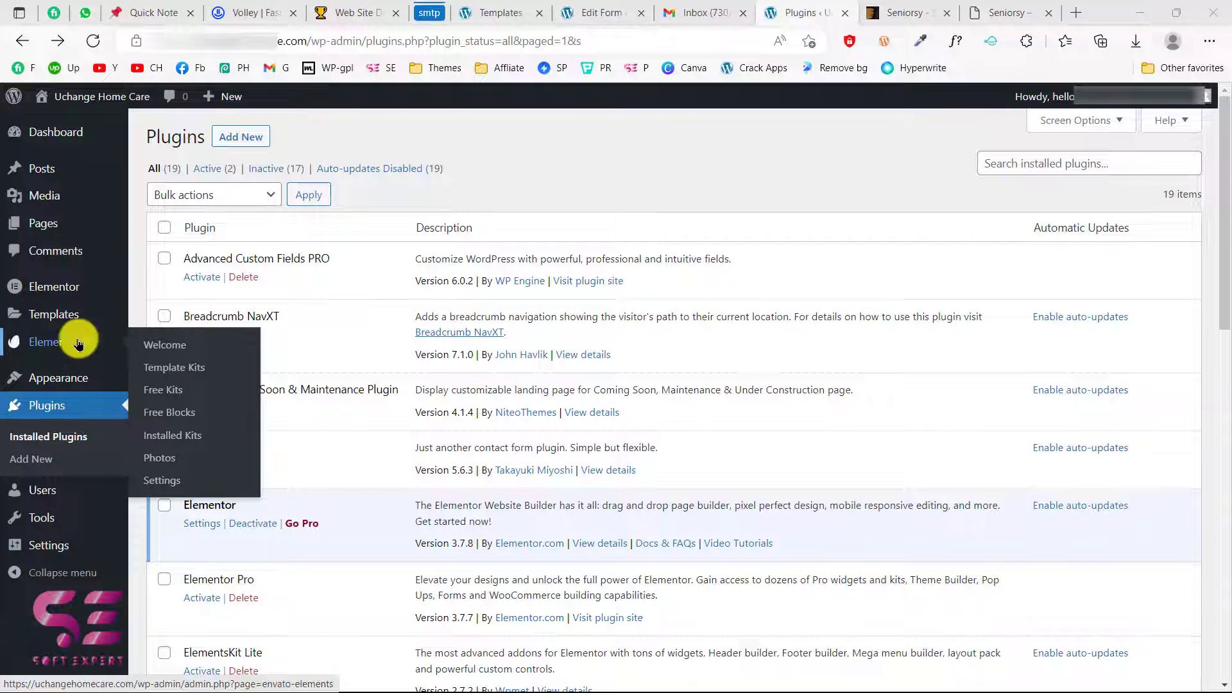
# Upload the Seniorsy kit ZIP under Elements > Installed Kits to list its templates
pyautogui.click(196, 436)
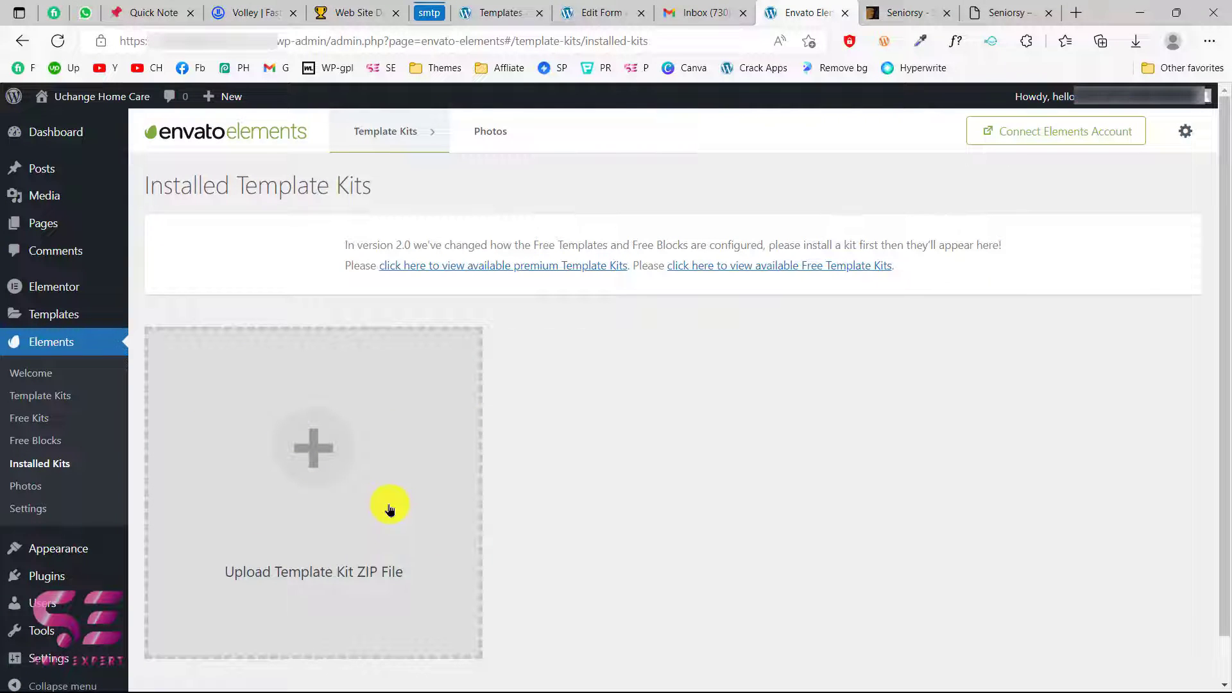
pyautogui.click(389, 509)
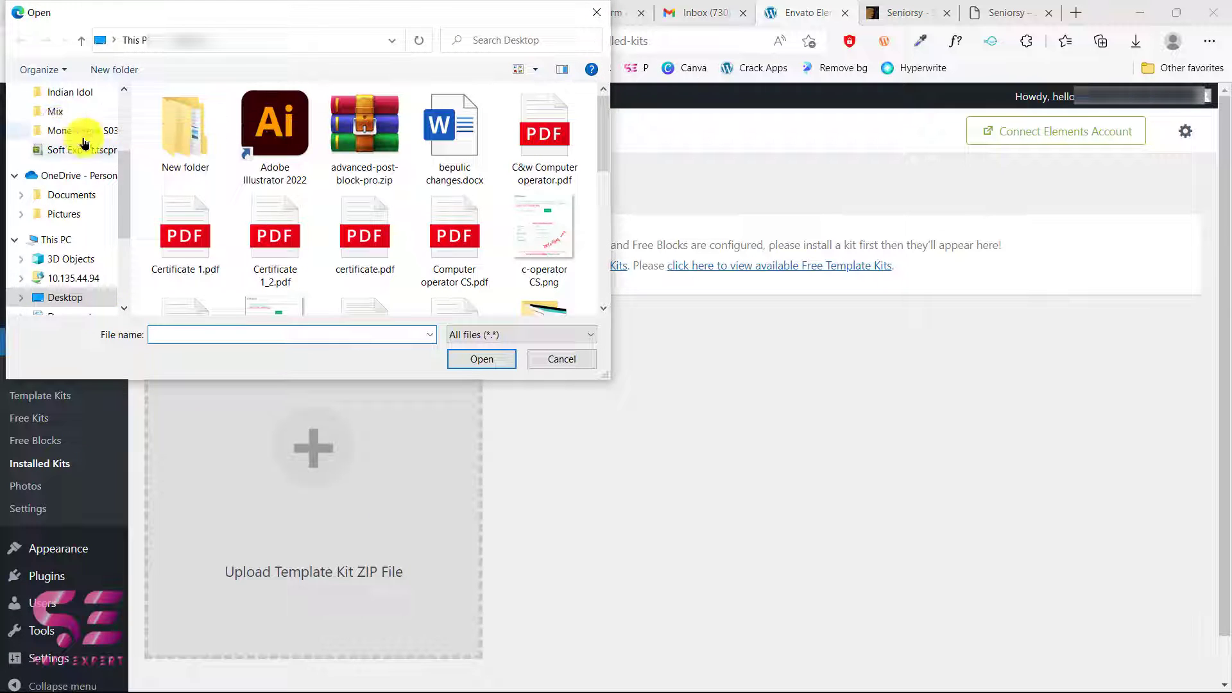
pyautogui.scroll(5, 83, 141)
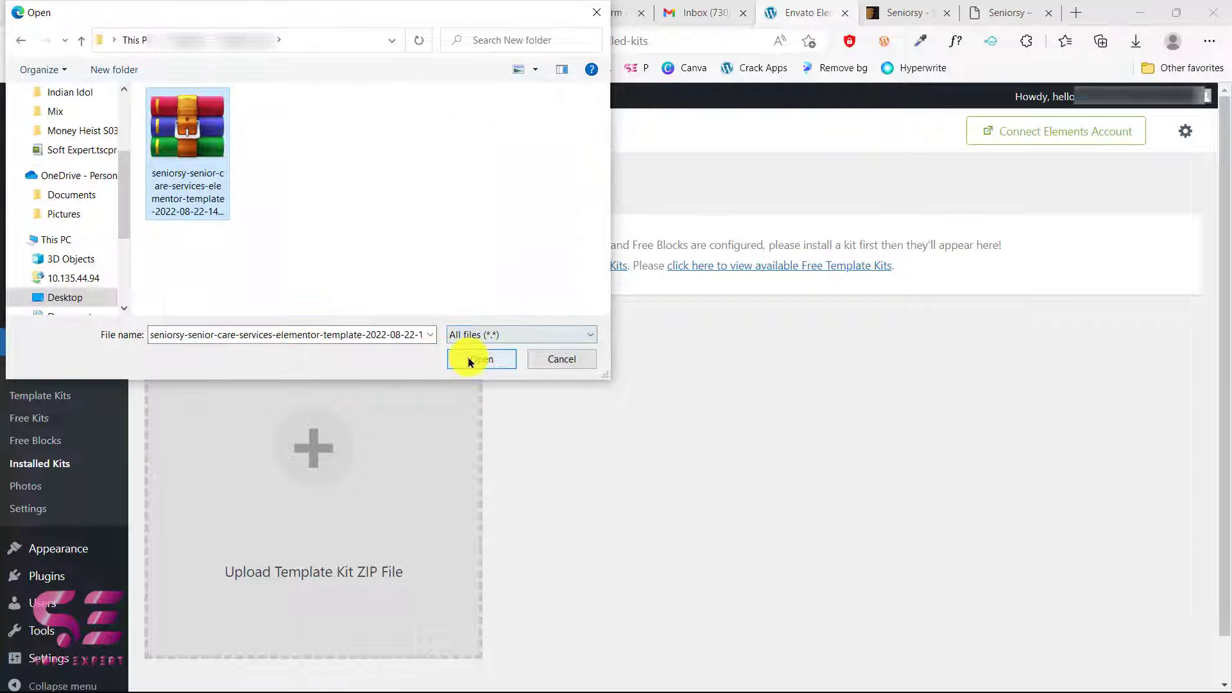
pyautogui.click(468, 357)
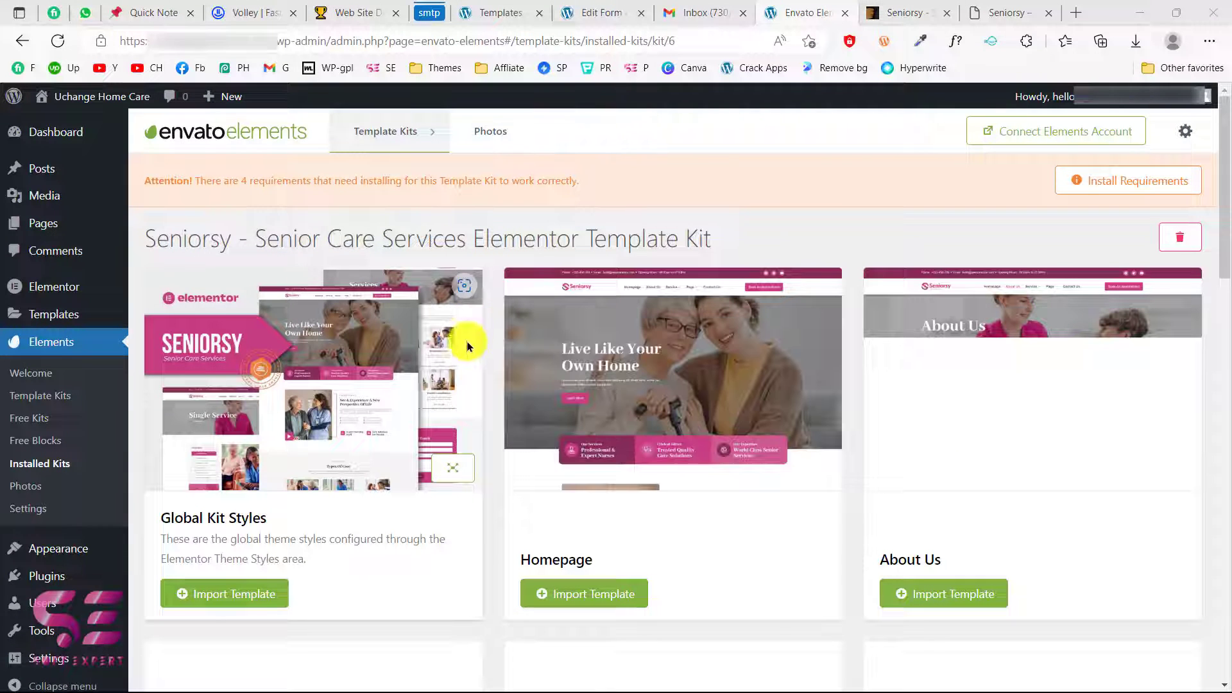
pyautogui.scroll(-3, 645, 442)
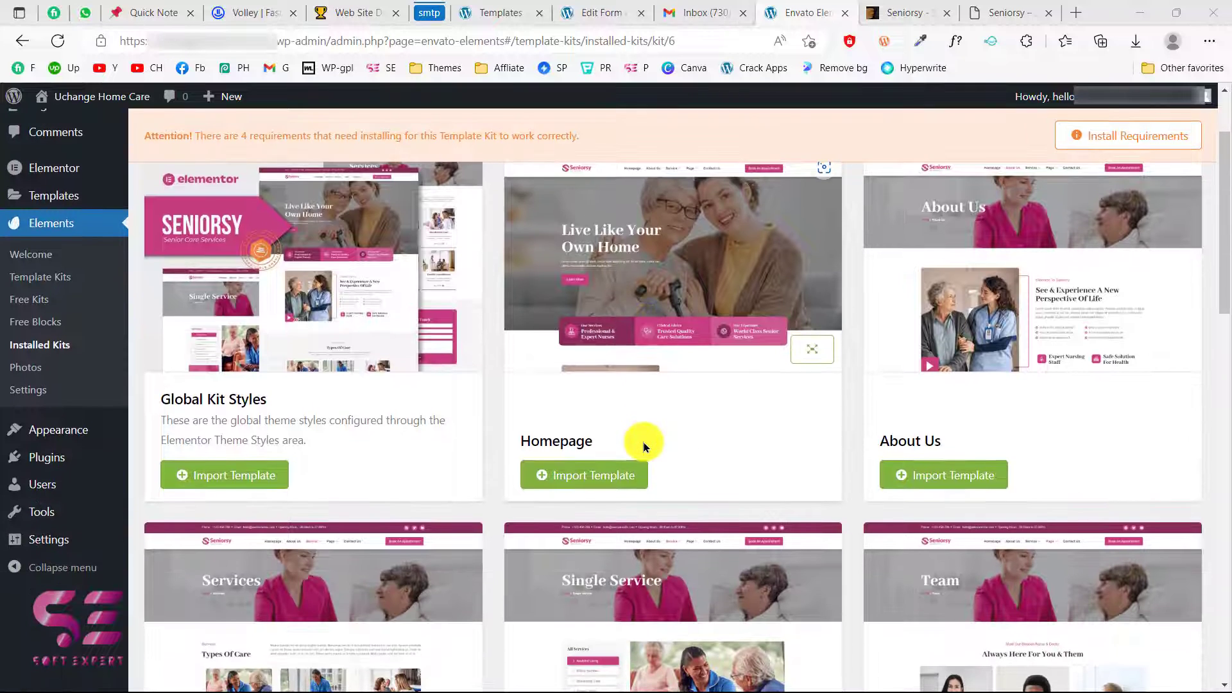
pyautogui.scroll(3, 641, 440)
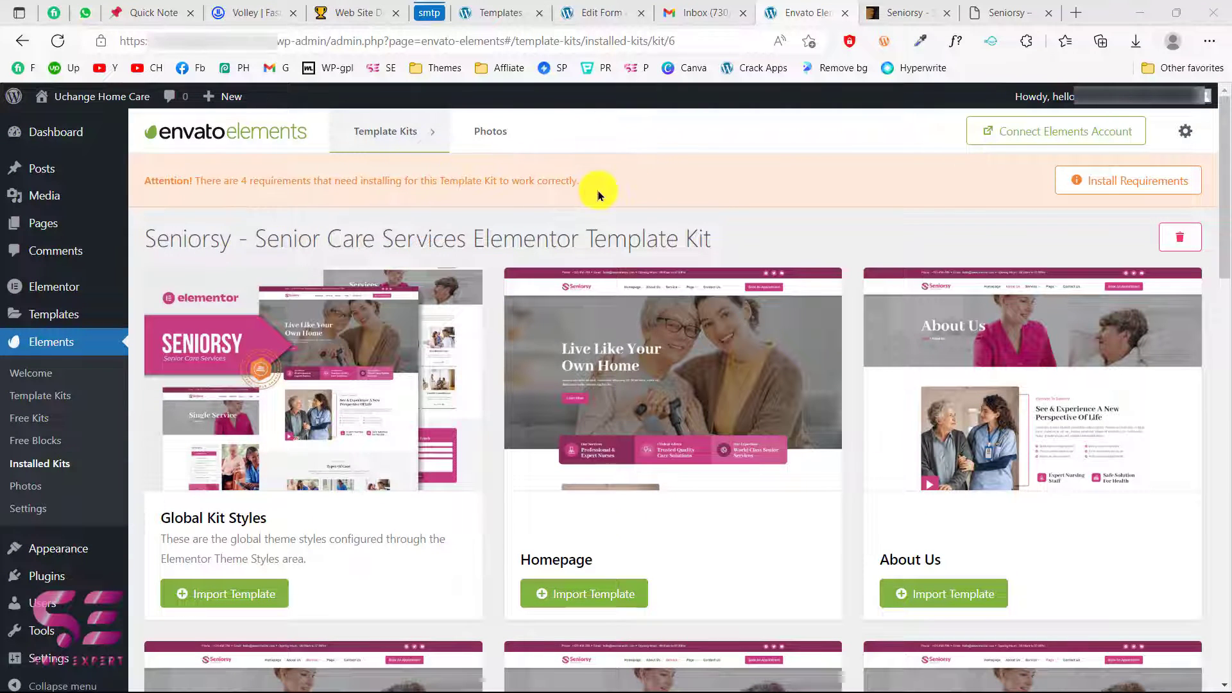
# Install all four missing kit requirements and close the requirements window
pyautogui.click(1116, 184)
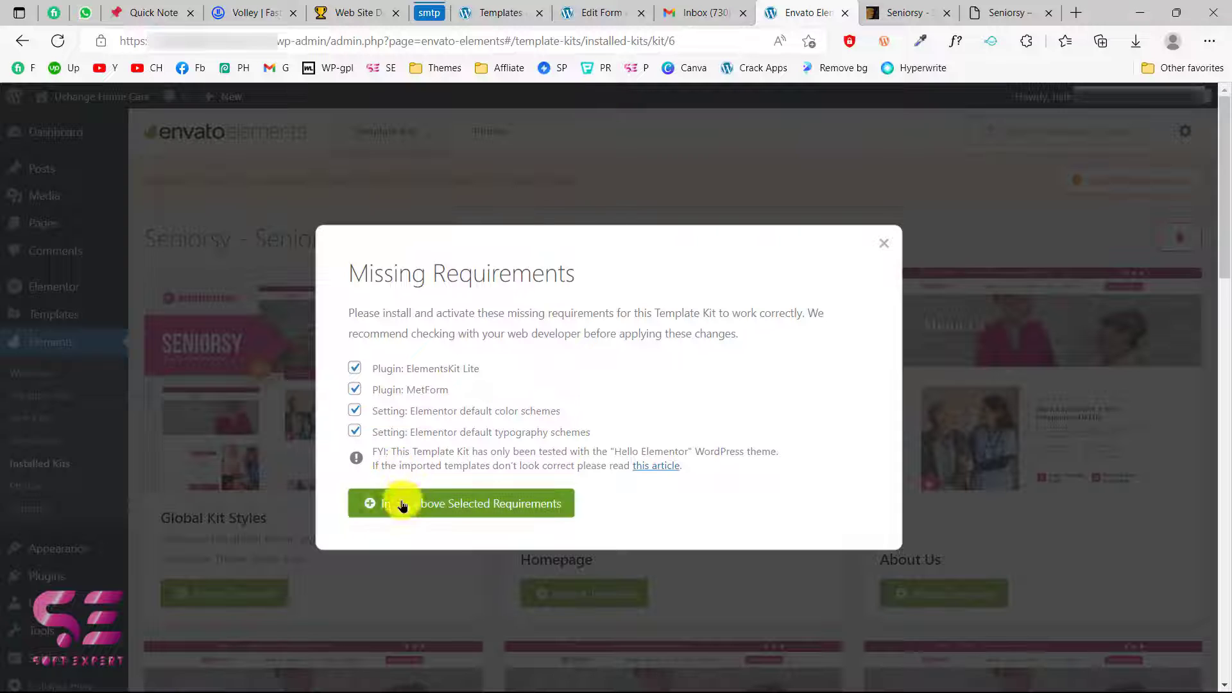
pyautogui.click(469, 506)
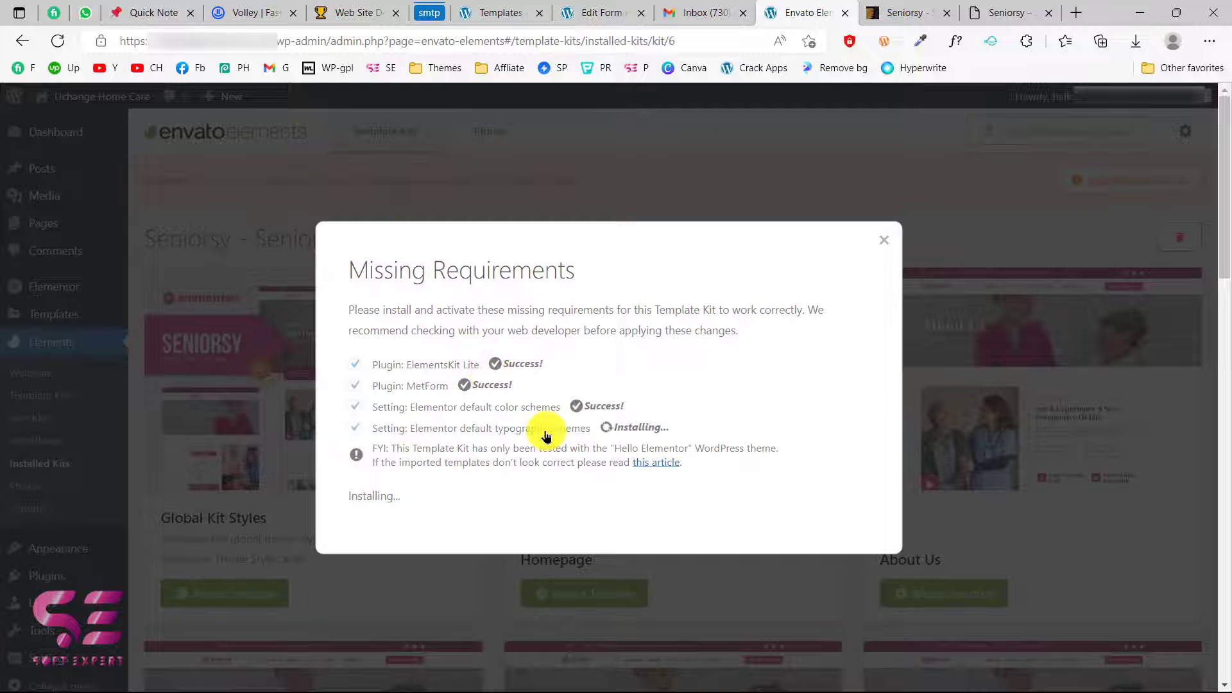
pyautogui.click(398, 523)
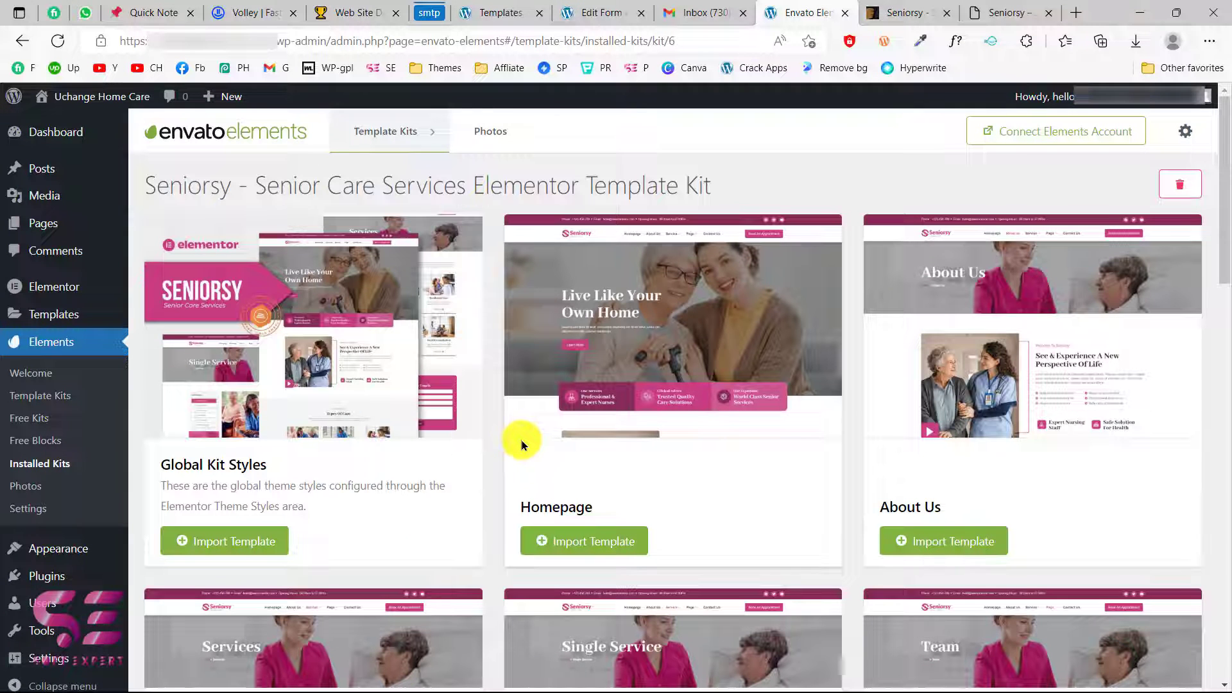
# Import the Global Kit Styles and Homepage templates from the kit's template list
pyautogui.scroll(-5, 976, 291)
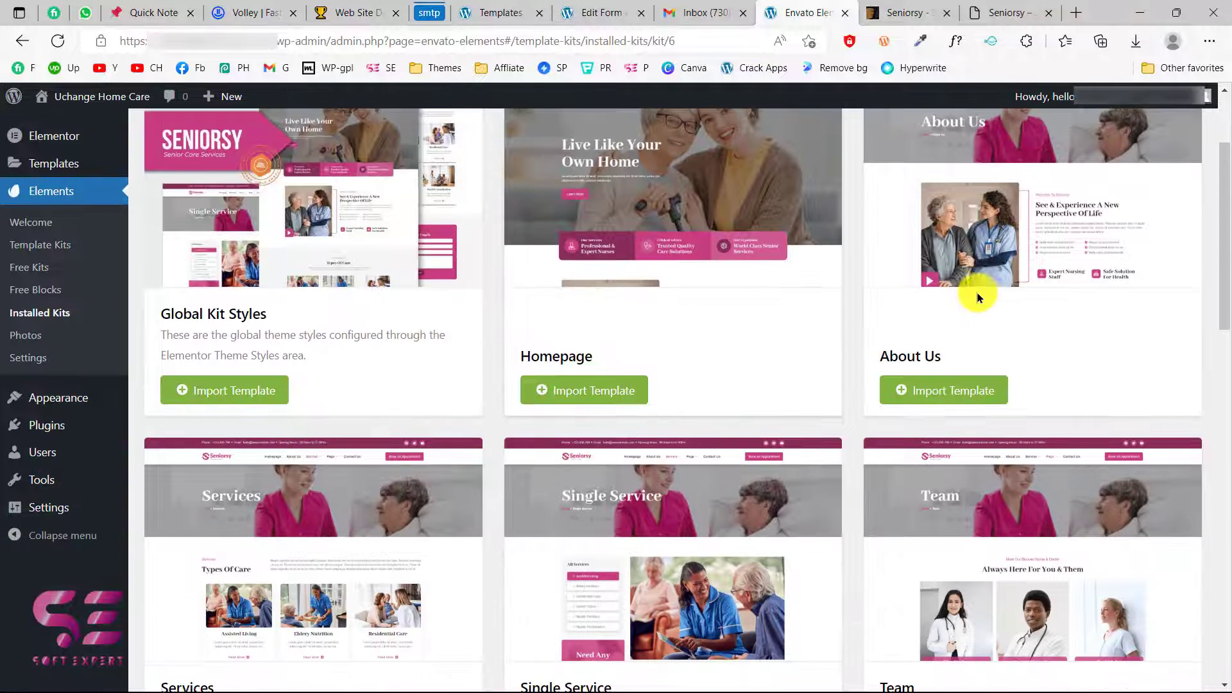
pyautogui.scroll(-4, 737, 473)
pyautogui.scroll(7, 738, 473)
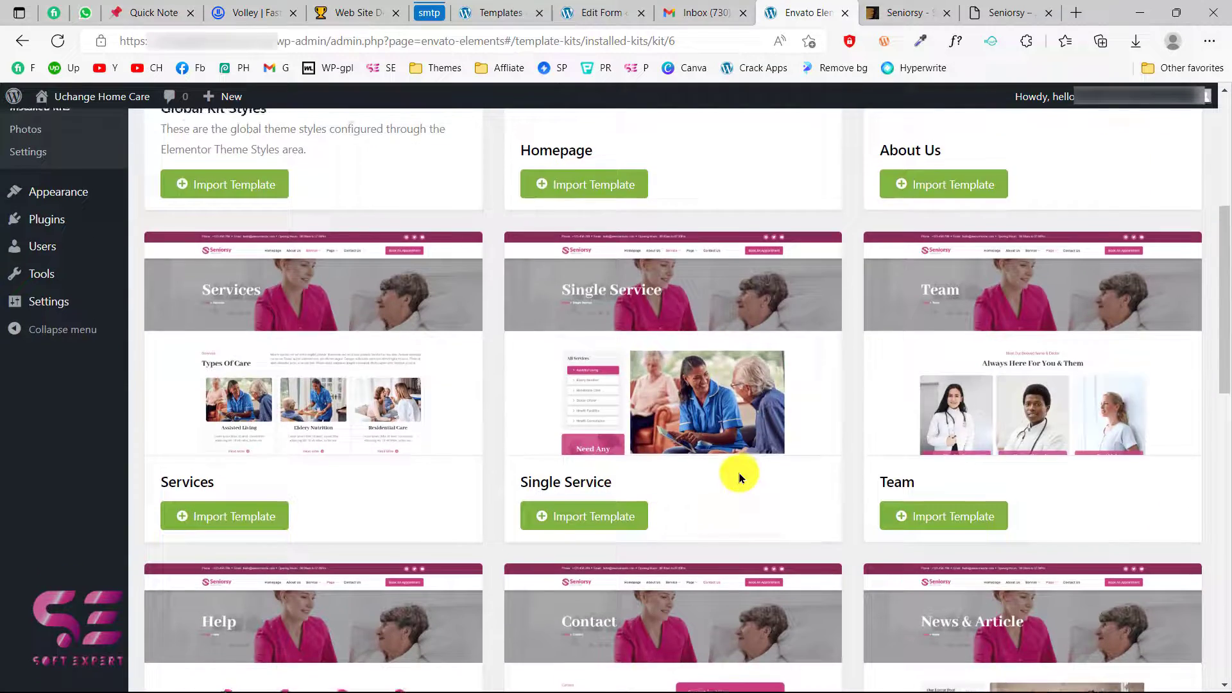
pyautogui.scroll(-2, 984, 472)
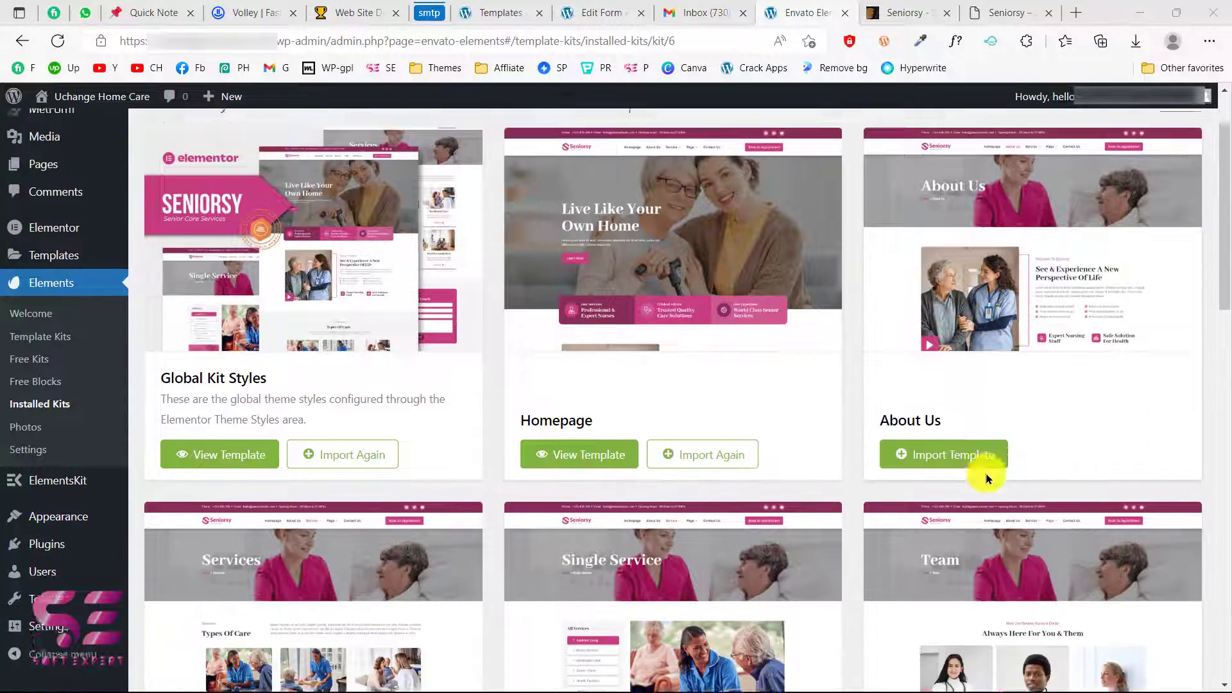
pyautogui.scroll(-5, 984, 472)
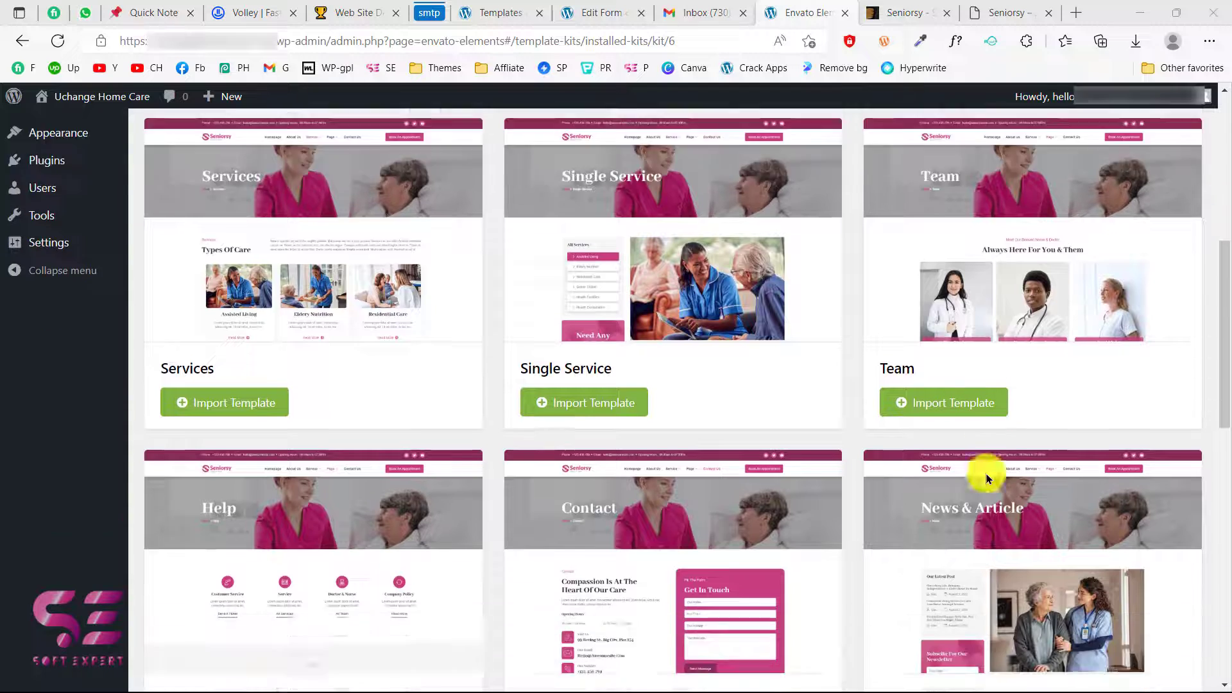
pyautogui.scroll(6, 984, 471)
pyautogui.scroll(1, 987, 474)
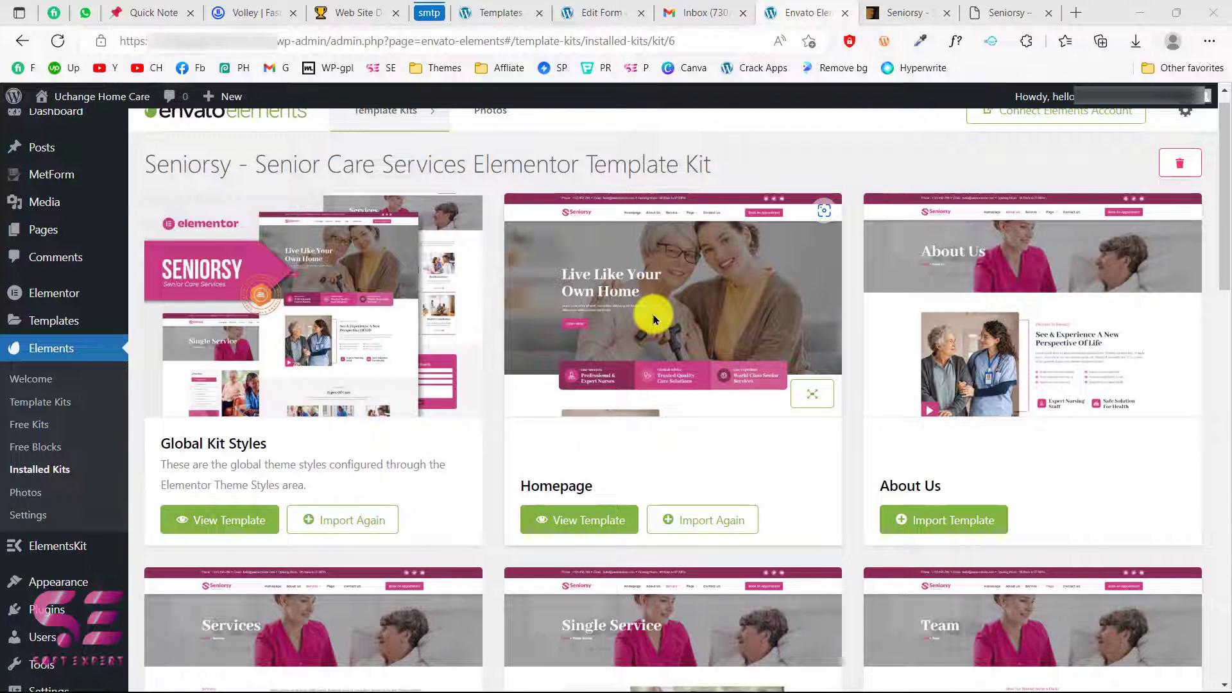
pyautogui.scroll(1, 653, 314)
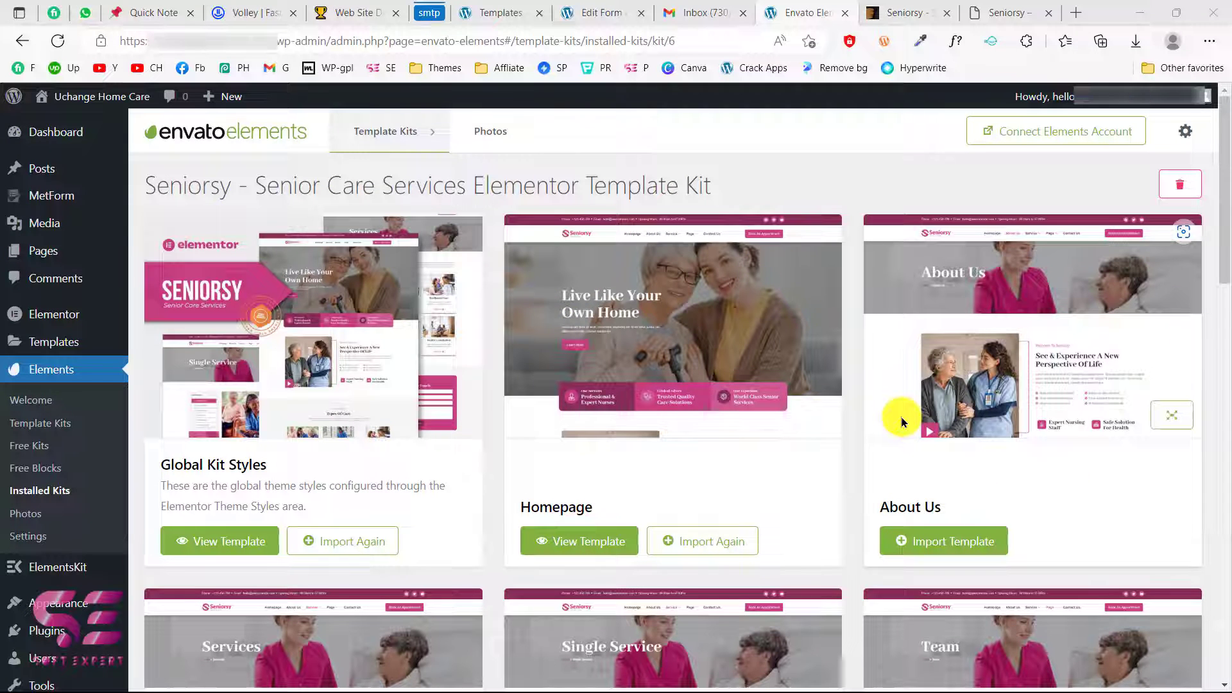
# Create a new page titled 'Home' and open it in Elementor
pyautogui.click(41, 249)
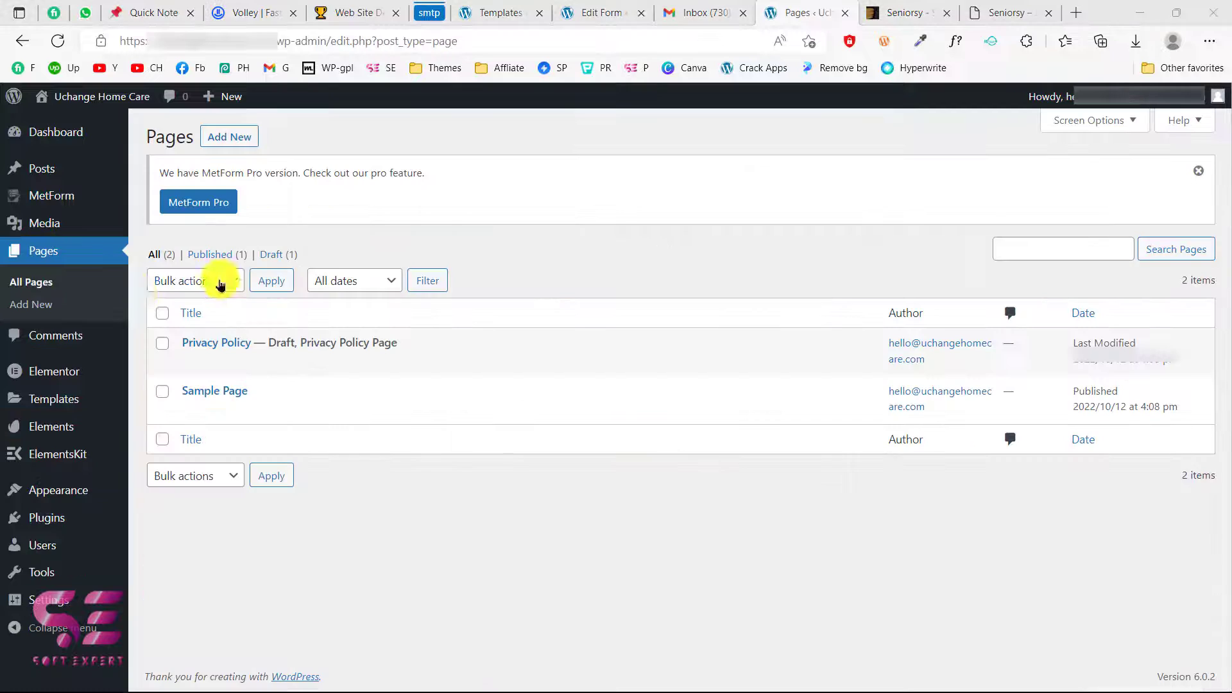
pyautogui.click(13, 306)
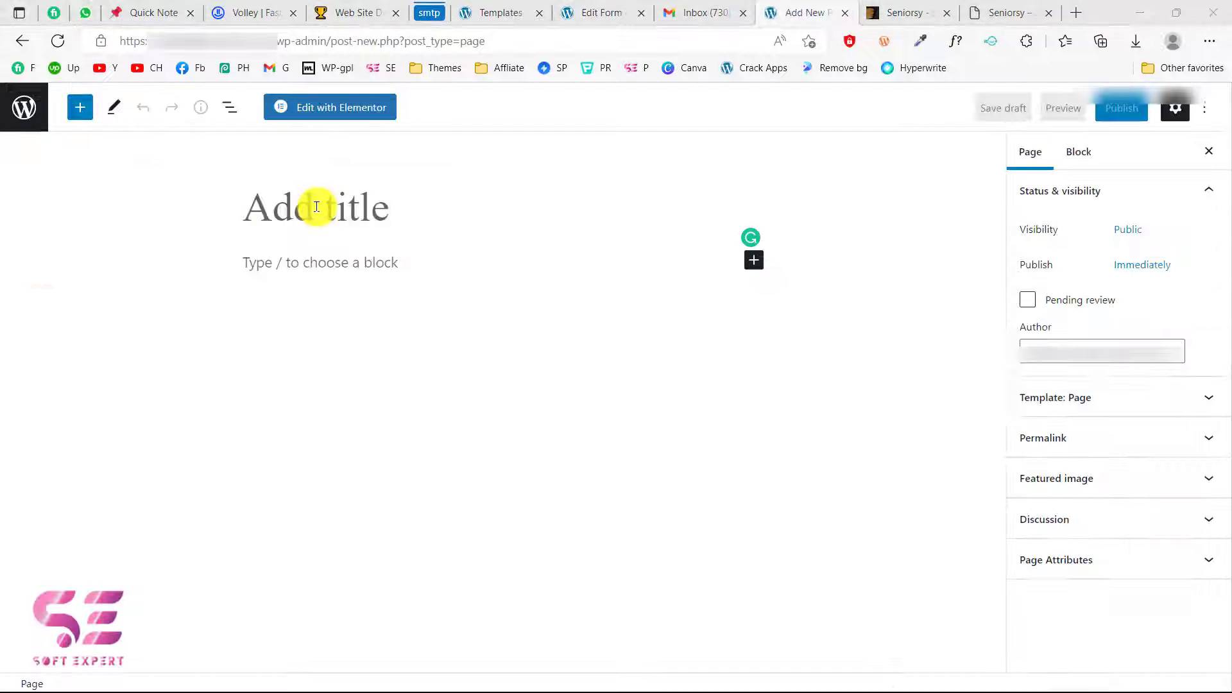
pyautogui.click(316, 206)
pyautogui.write('Home')
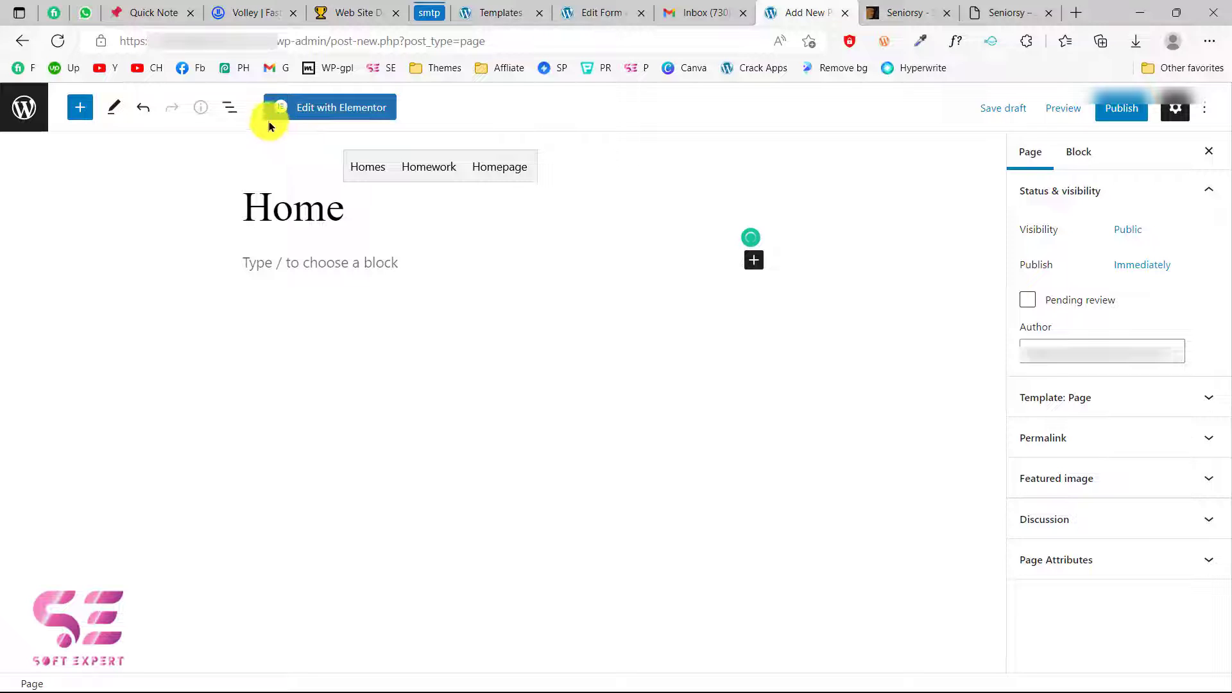
pyautogui.click(309, 114)
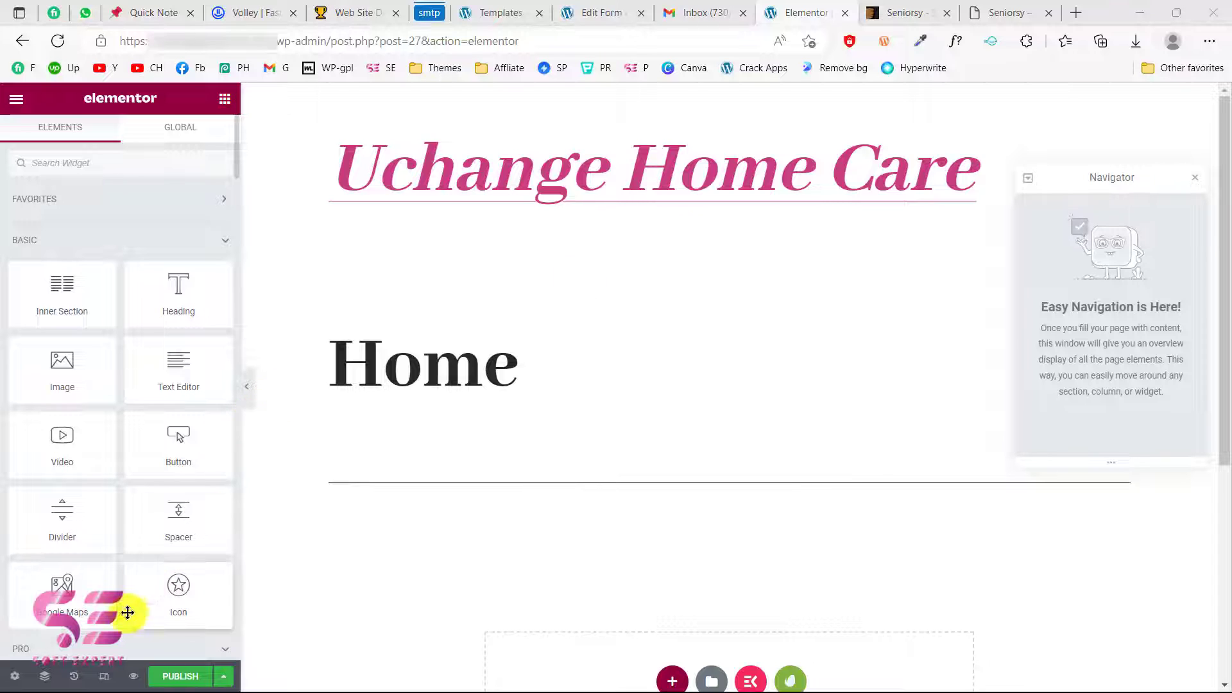
# Open the Seniorsy kit's template list from the installed Envato template kits library
pyautogui.scroll(-4, 526, 437)
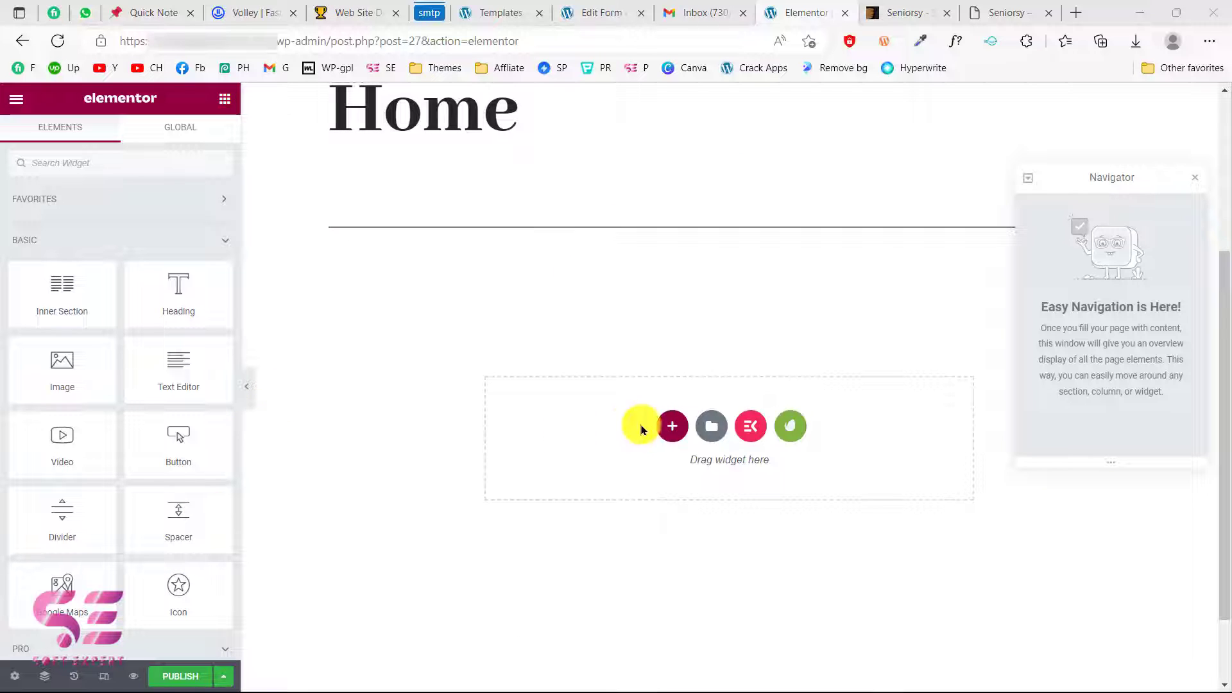
pyautogui.click(793, 428)
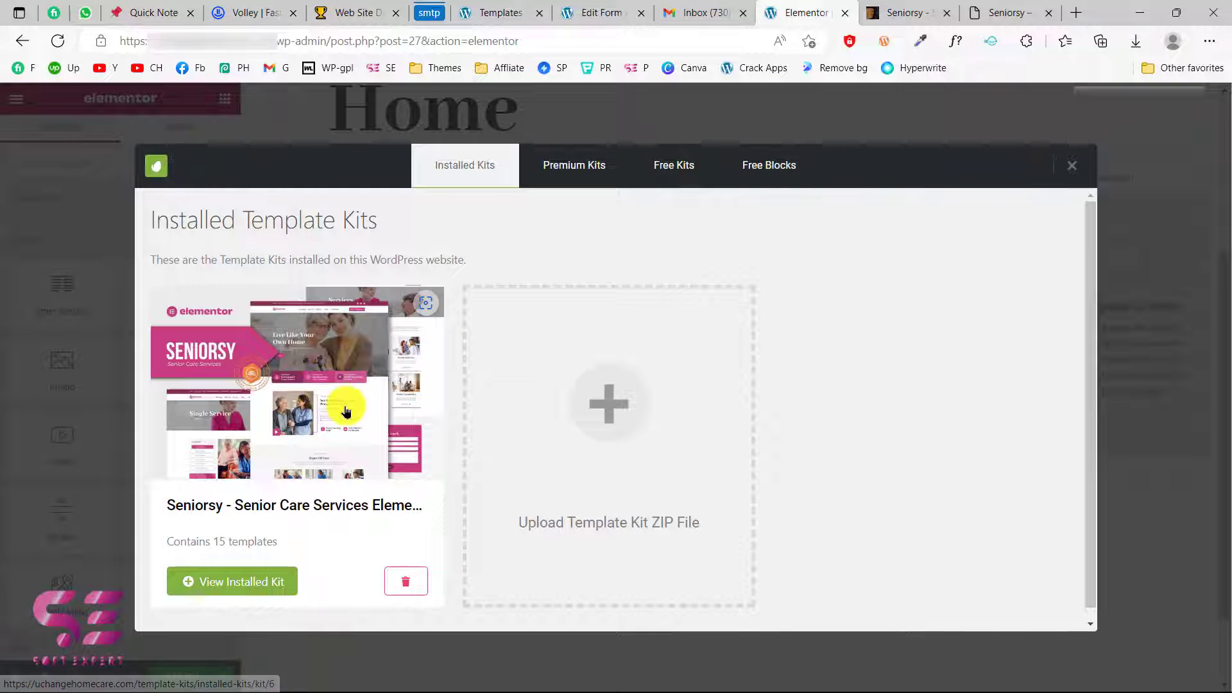
pyautogui.click(278, 410)
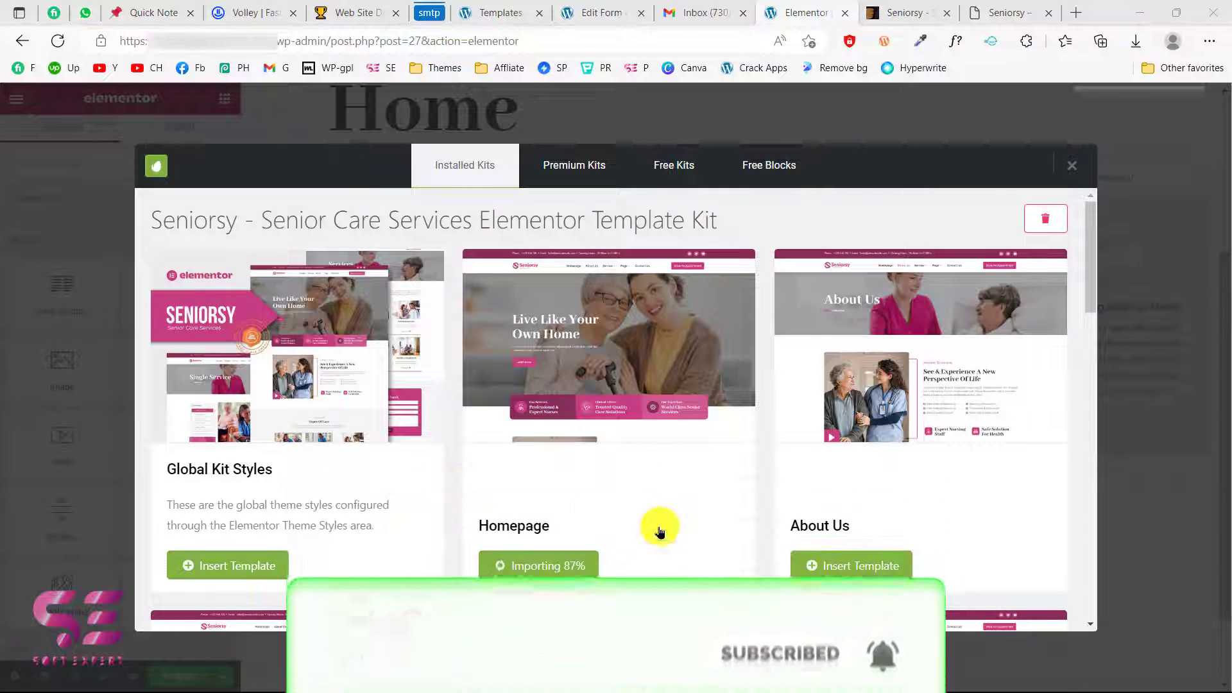
# Set the Home page's layout to Elementor Full Width in Page Settings
pyautogui.scroll(-5, 721, 430)
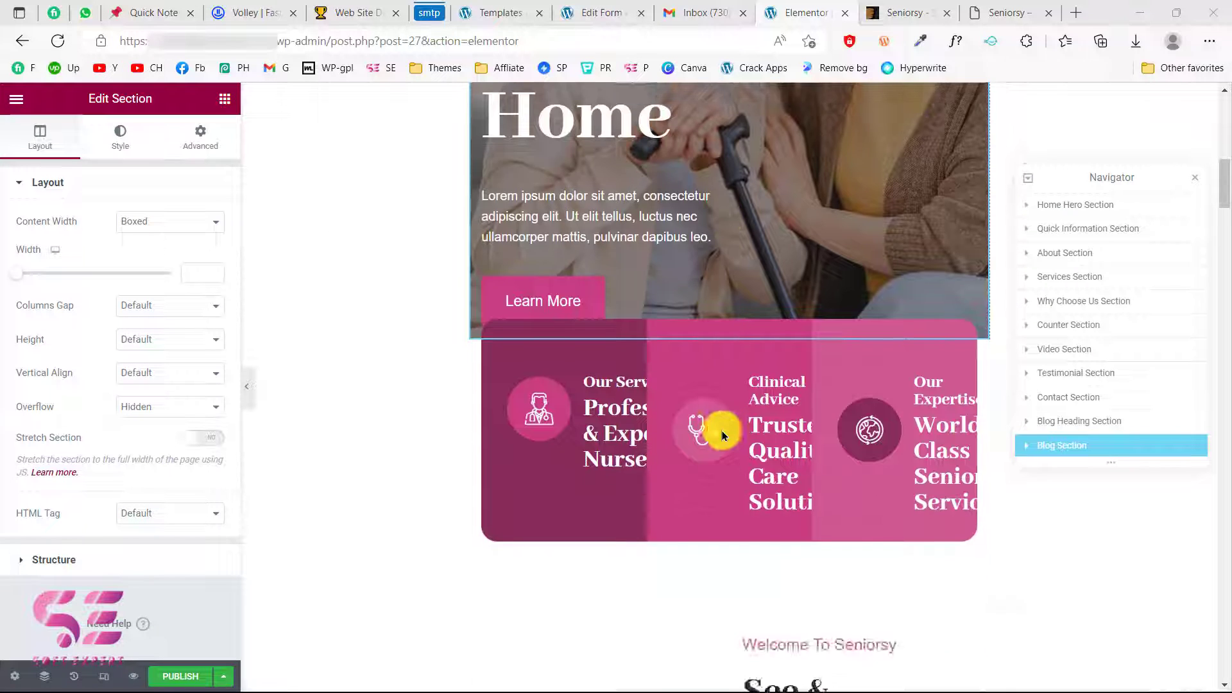
pyautogui.scroll(-6, 722, 430)
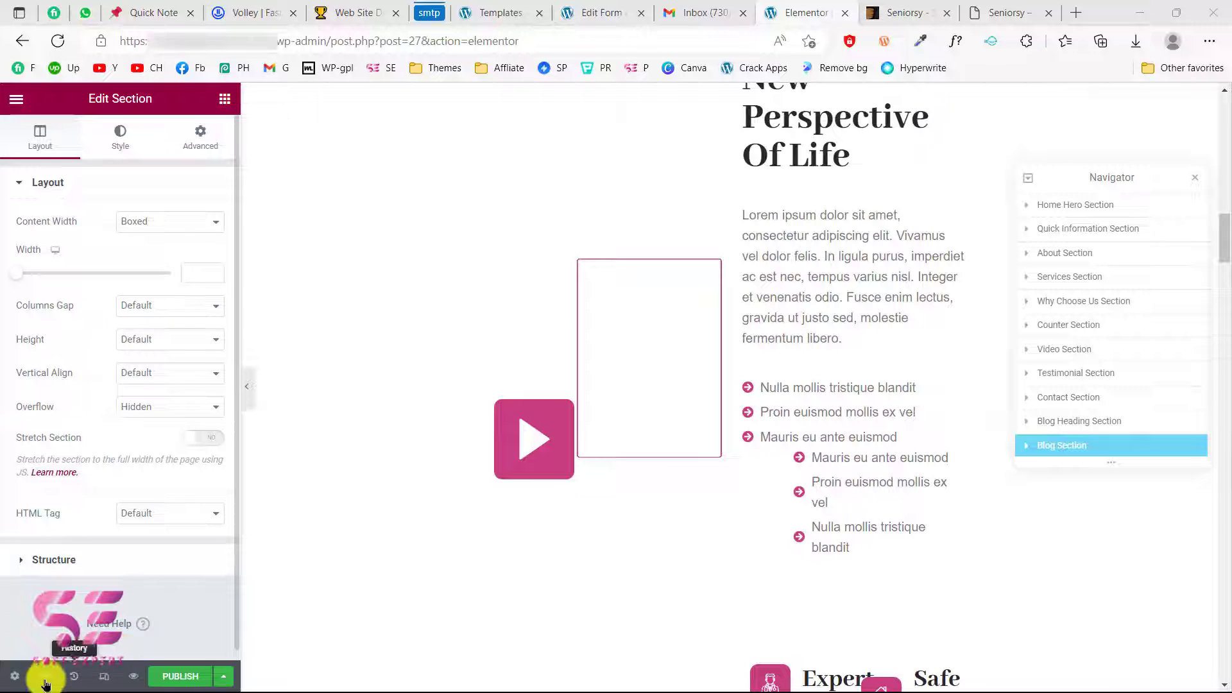
pyautogui.click(14, 675)
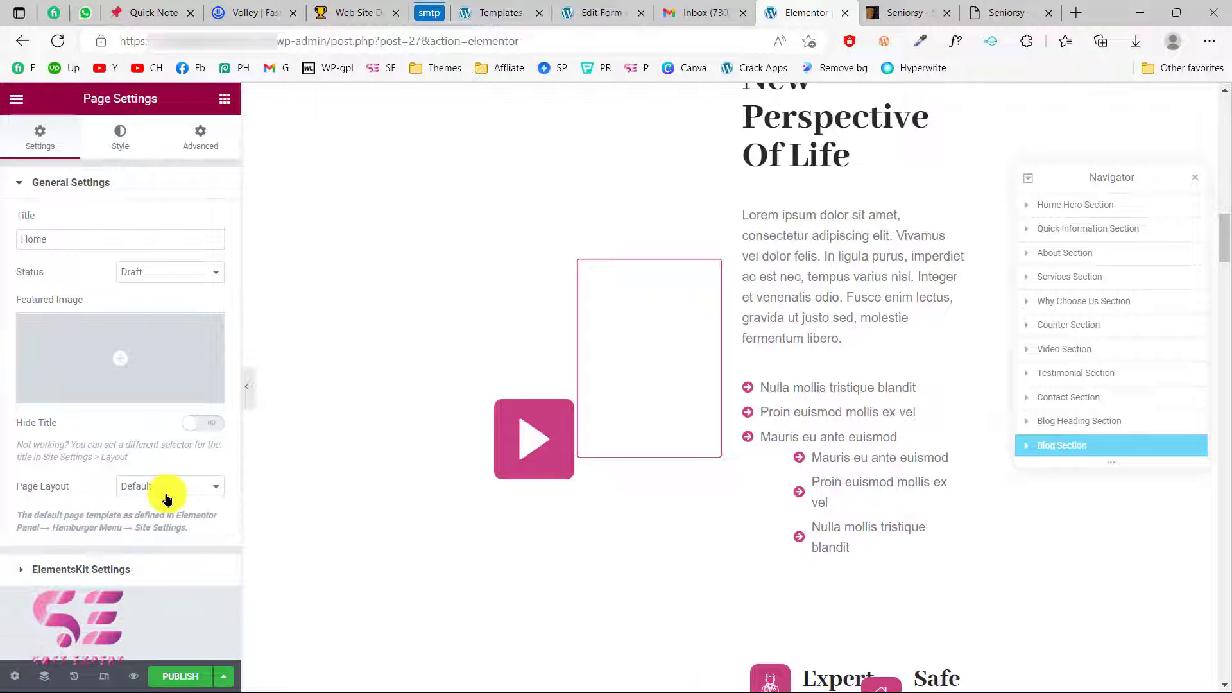
pyautogui.click(142, 496)
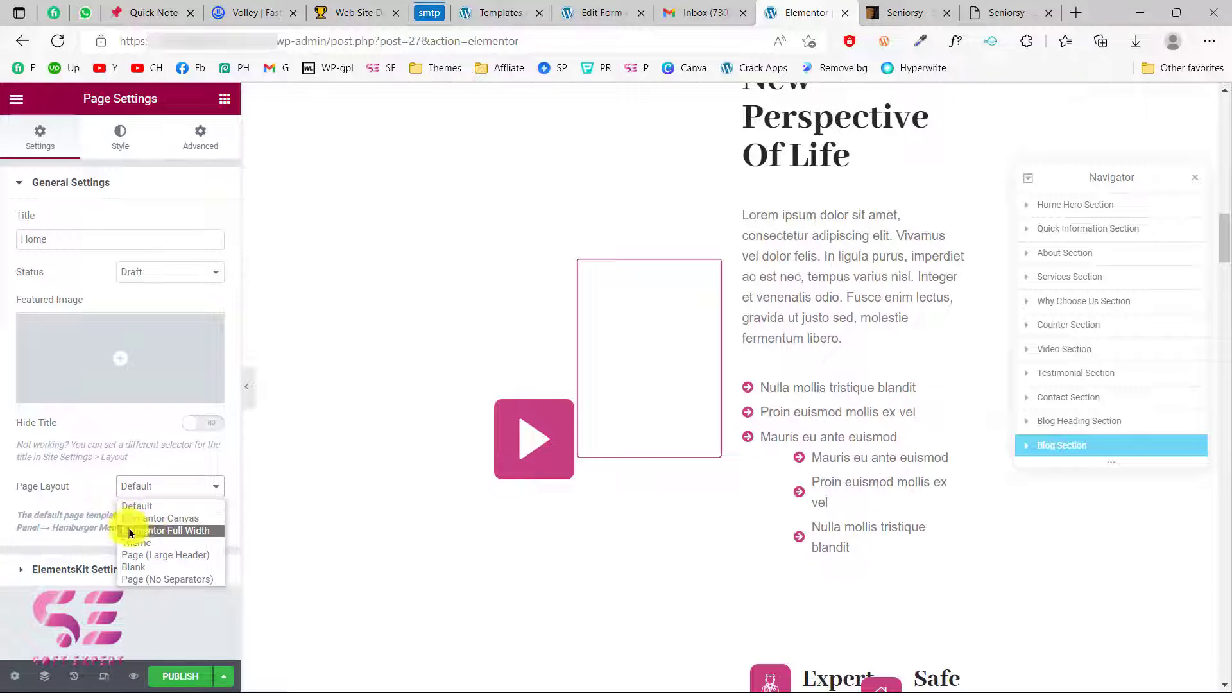
pyautogui.click(160, 530)
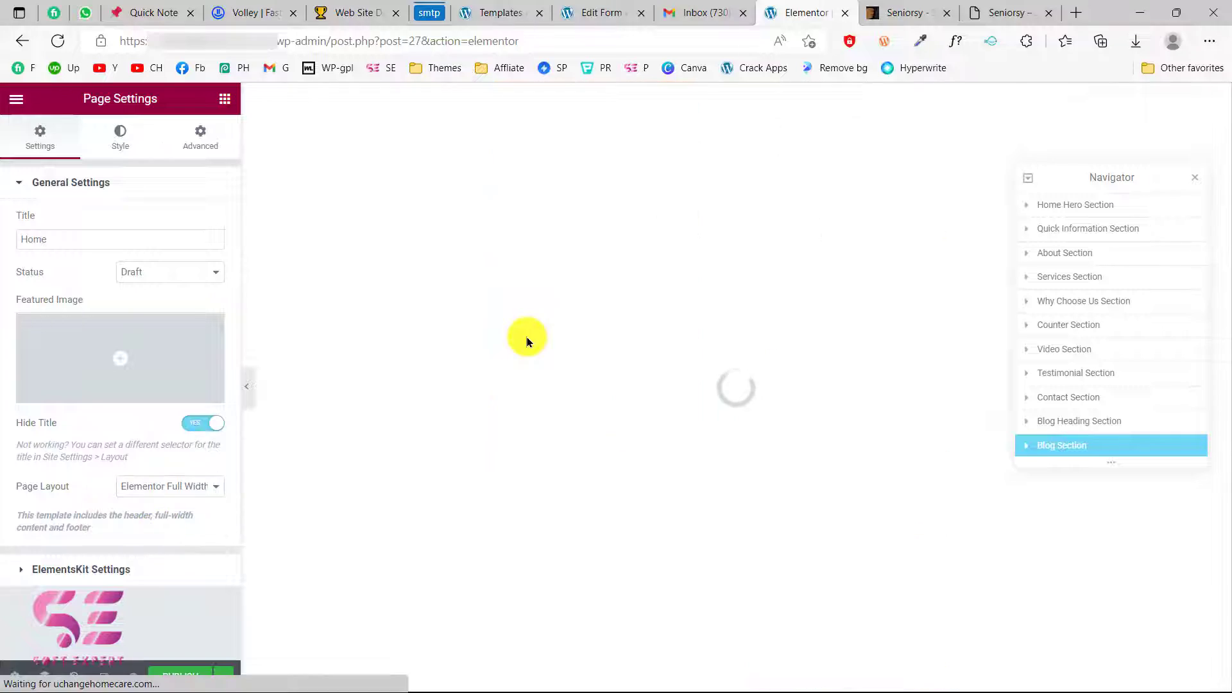
# Scroll the full-width Home page down to Latest News and back up to the hero
pyautogui.scroll(-8, 753, 339)
pyautogui.scroll(-10, 753, 339)
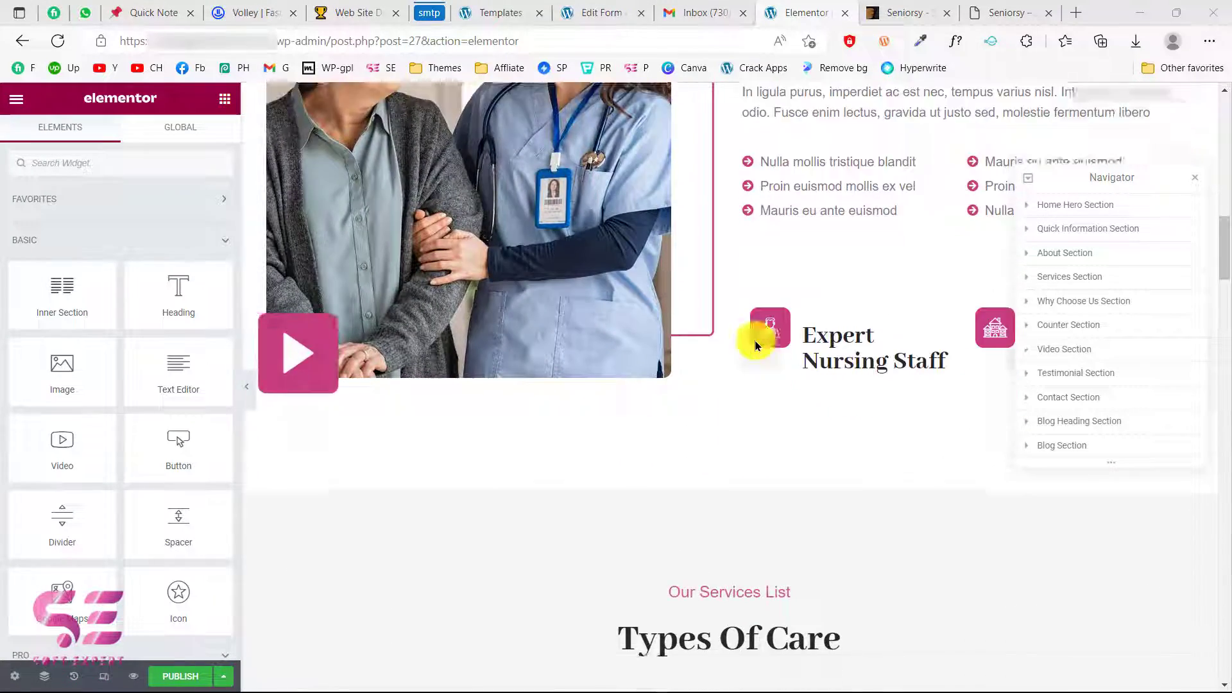
pyautogui.scroll(-10, 755, 345)
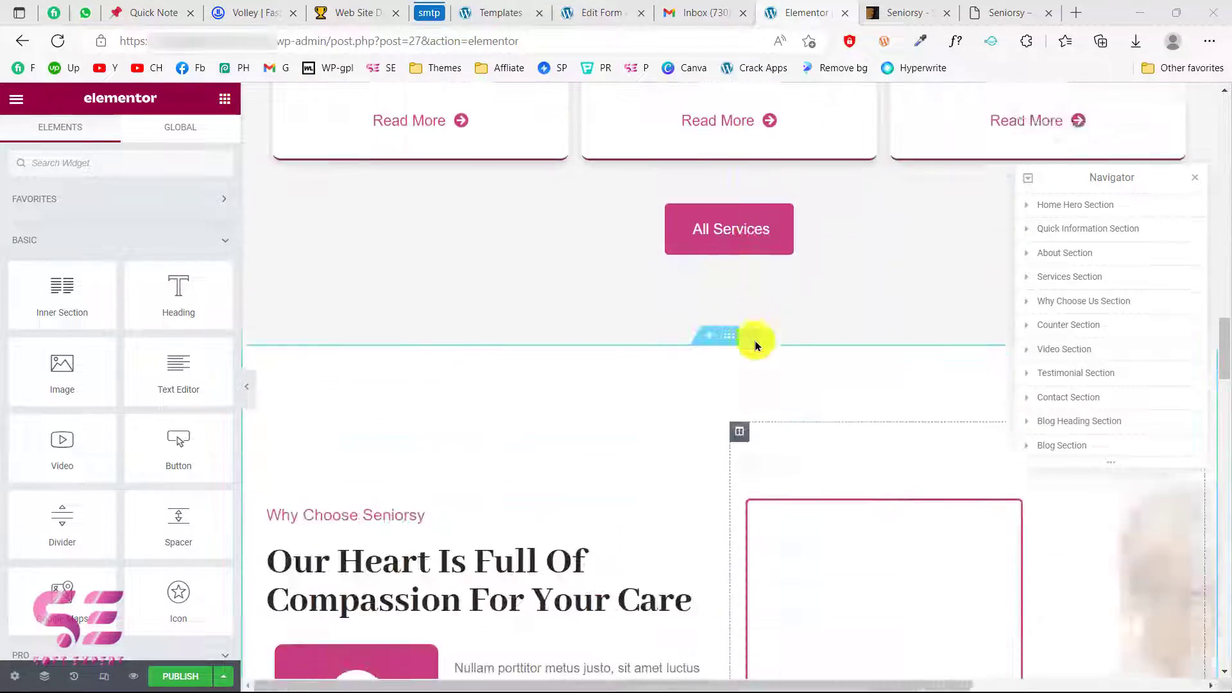
pyautogui.scroll(-10, 755, 345)
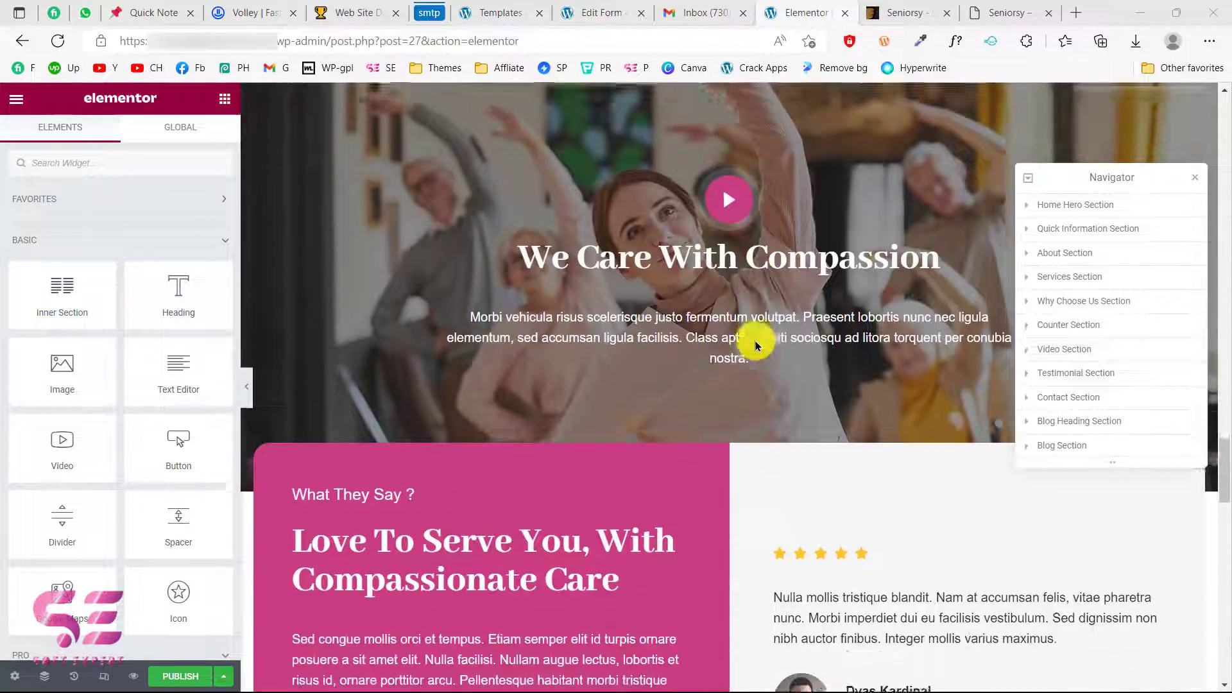
pyautogui.scroll(-10, 754, 339)
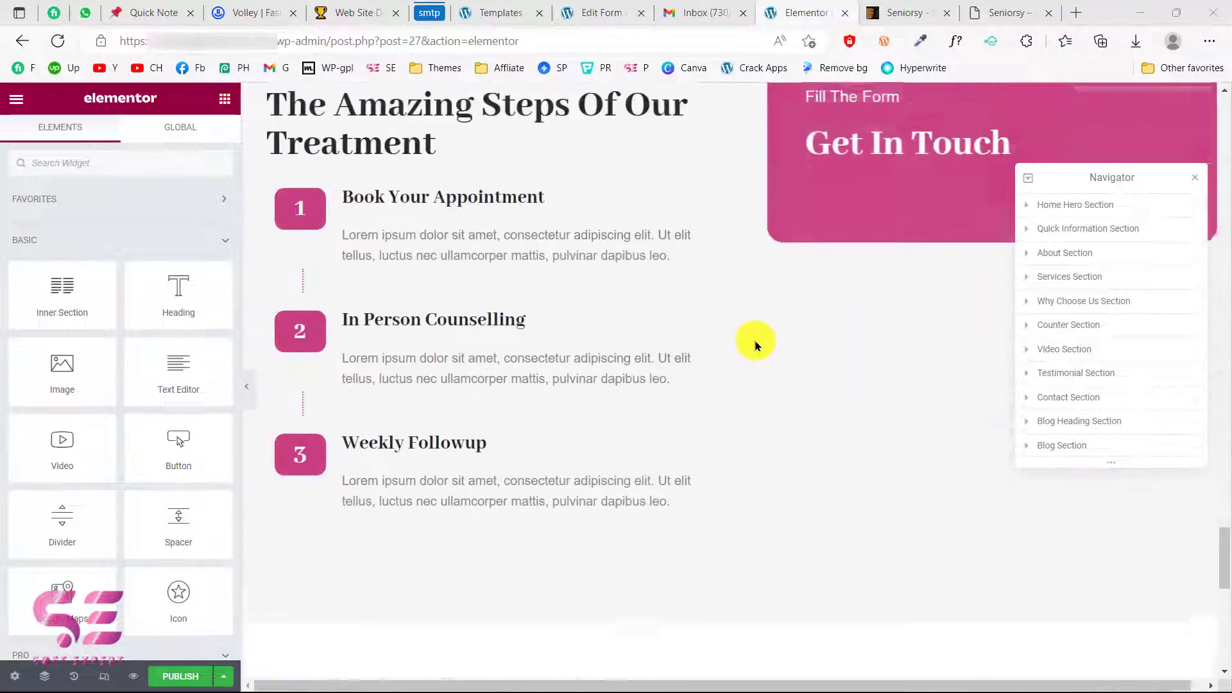
pyautogui.scroll(-5, 783, 395)
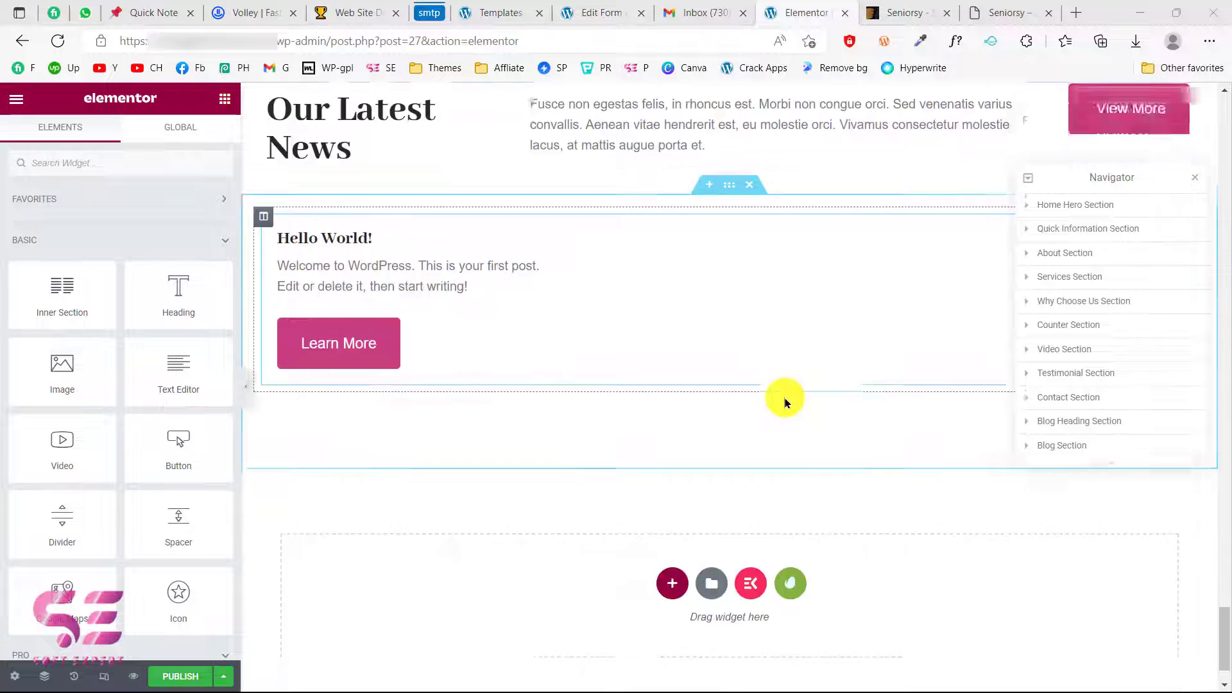
pyautogui.scroll(20, 784, 395)
pyautogui.scroll(7, 730, 325)
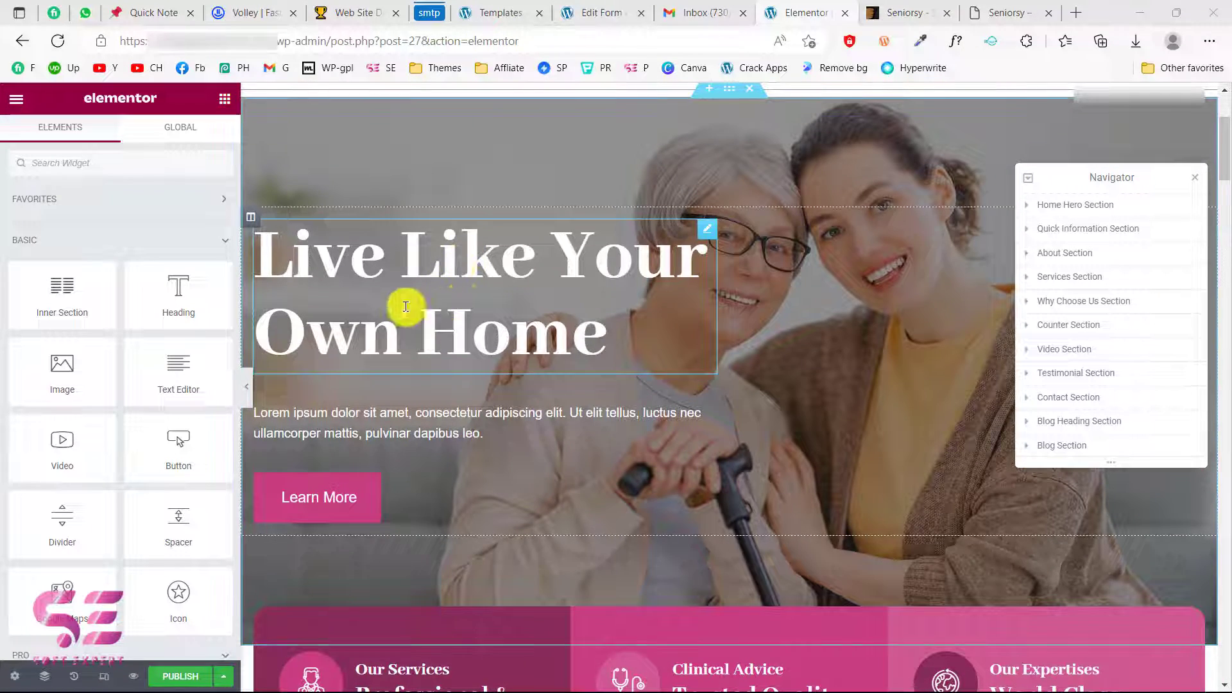
# Inspect the hero heading's title text and the Learn More button's text settings
pyautogui.click(705, 239)
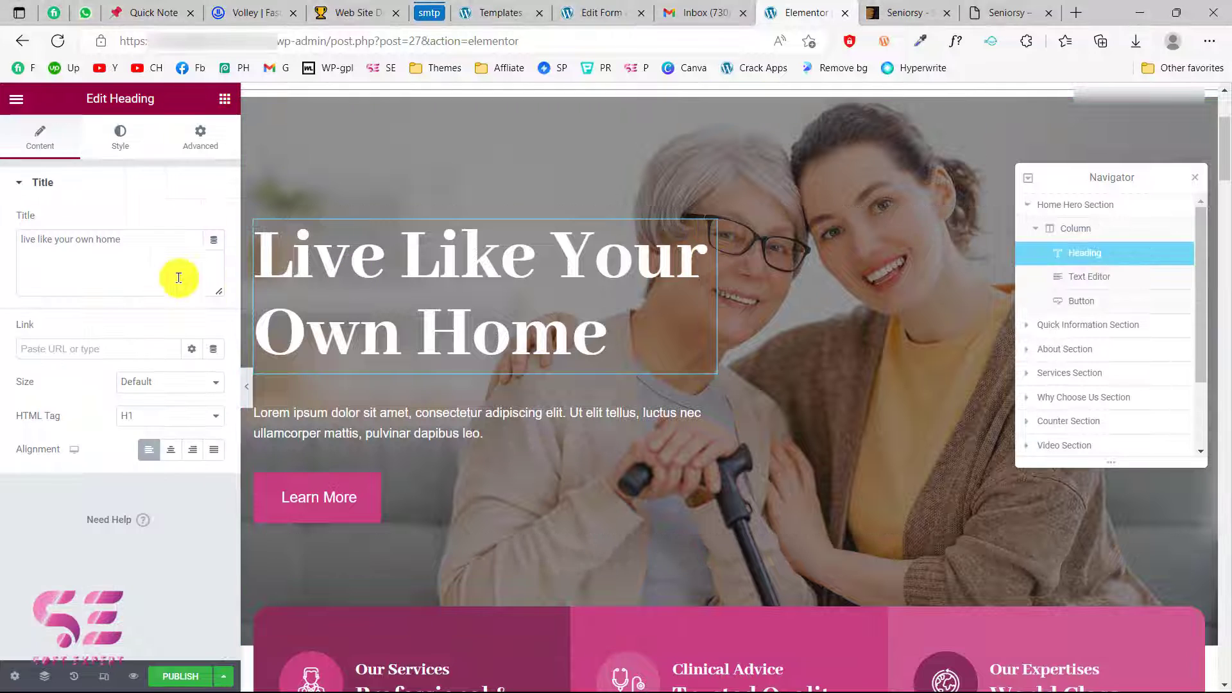
pyautogui.moveTo(154, 236); pyautogui.dragTo(2, 239)
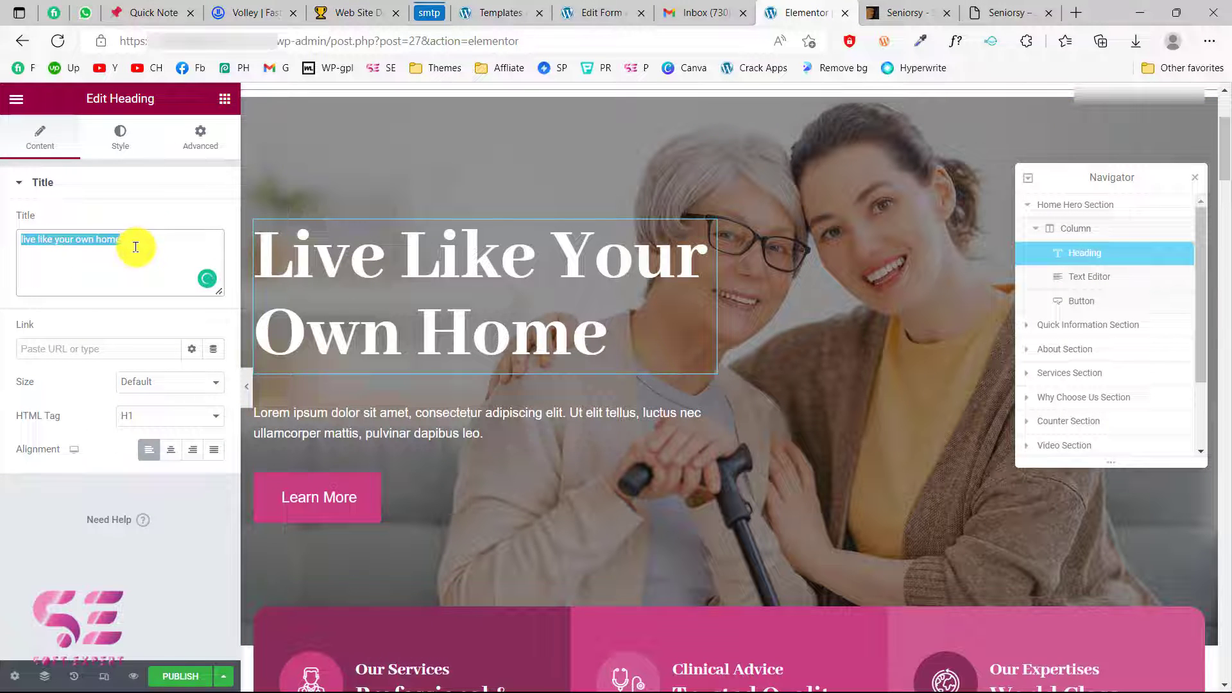
pyautogui.click(414, 489)
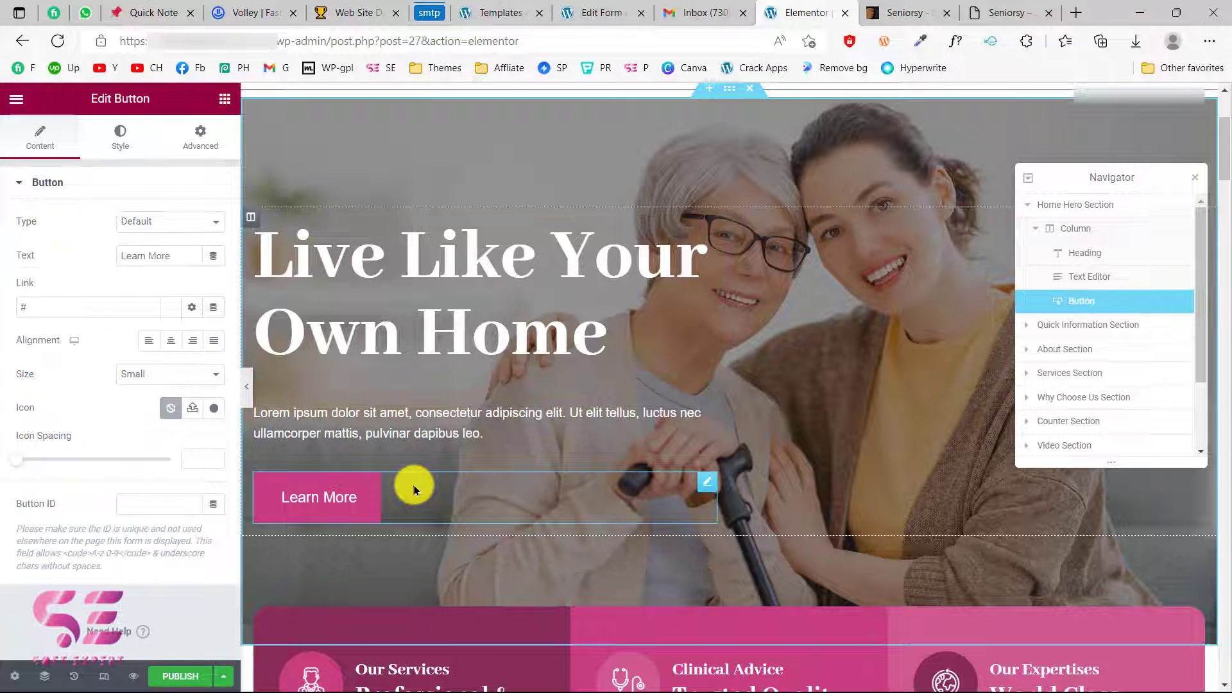
pyautogui.moveTo(176, 255); pyautogui.dragTo(64, 257)
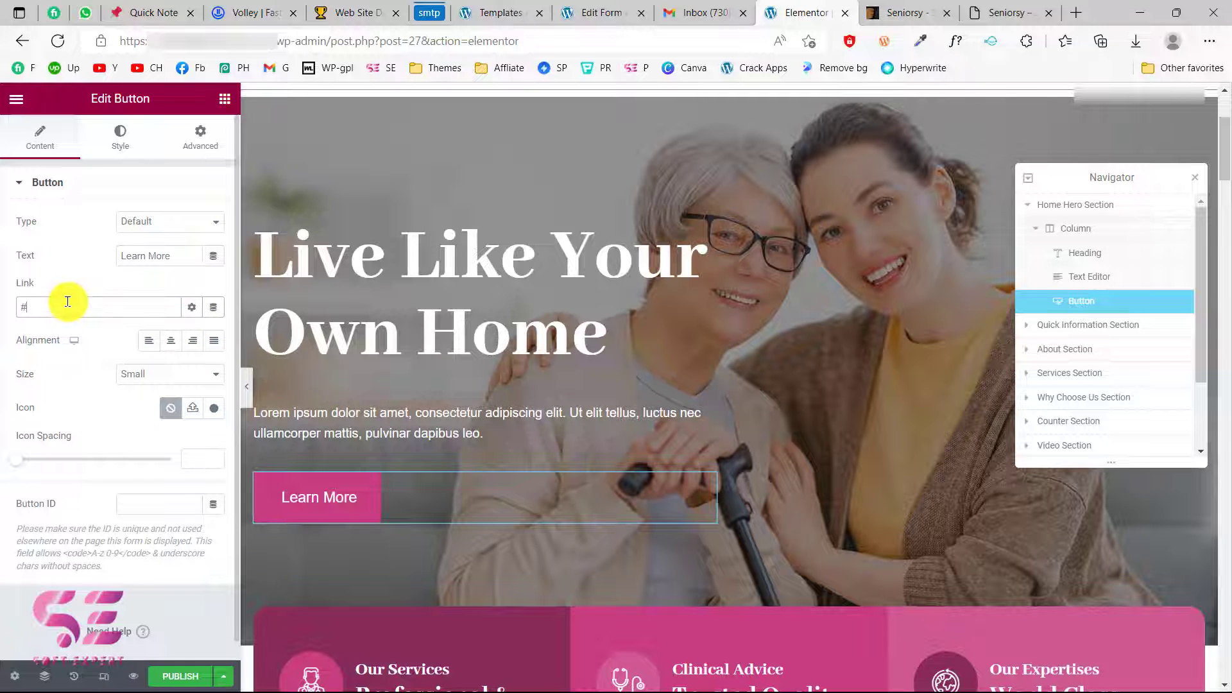
pyautogui.scroll(-5, 524, 410)
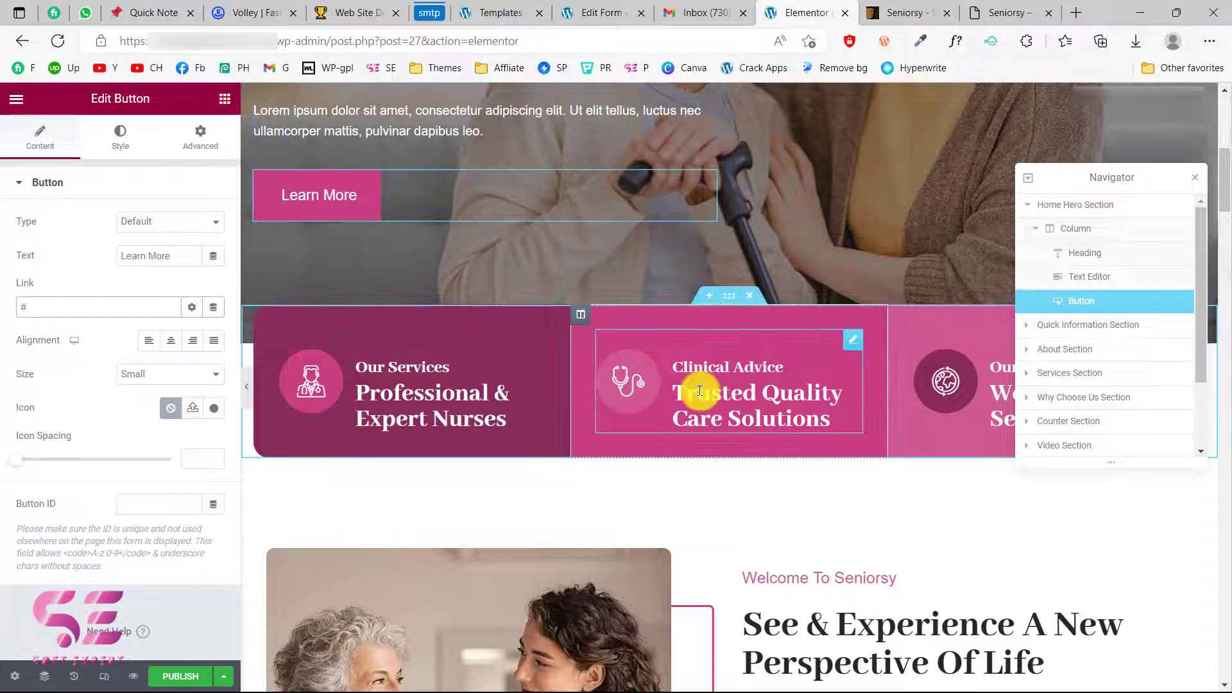
pyautogui.scroll(-10, 807, 521)
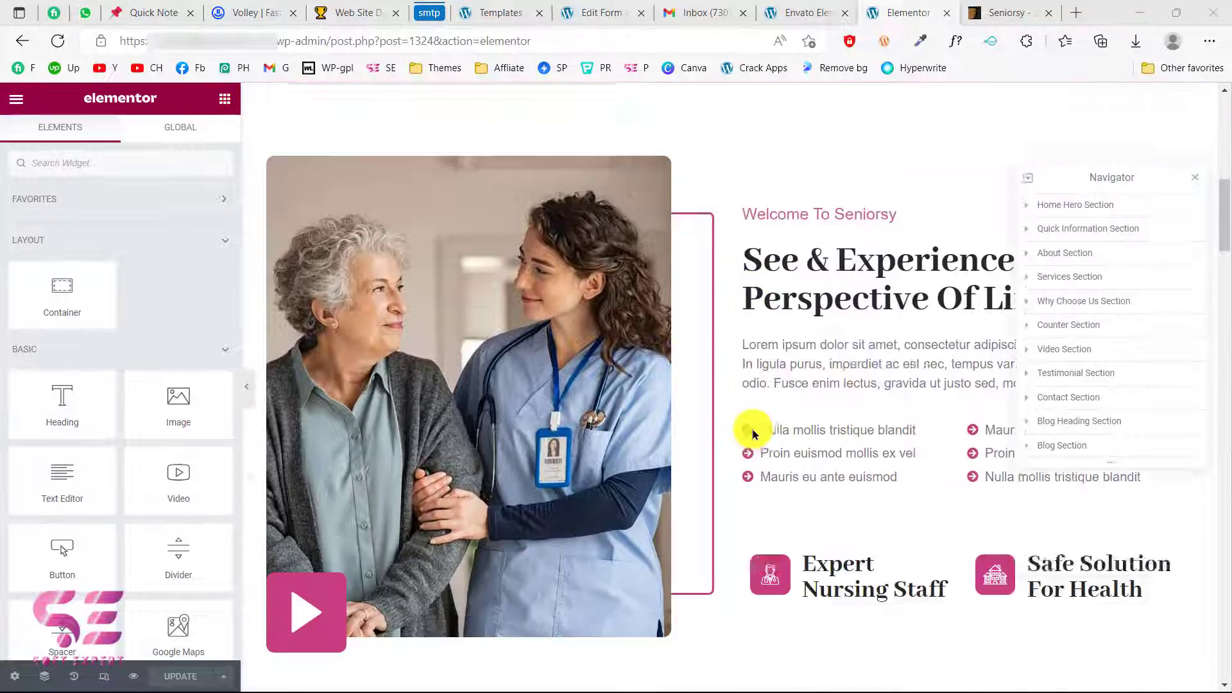
pyautogui.scroll(-10, 752, 433)
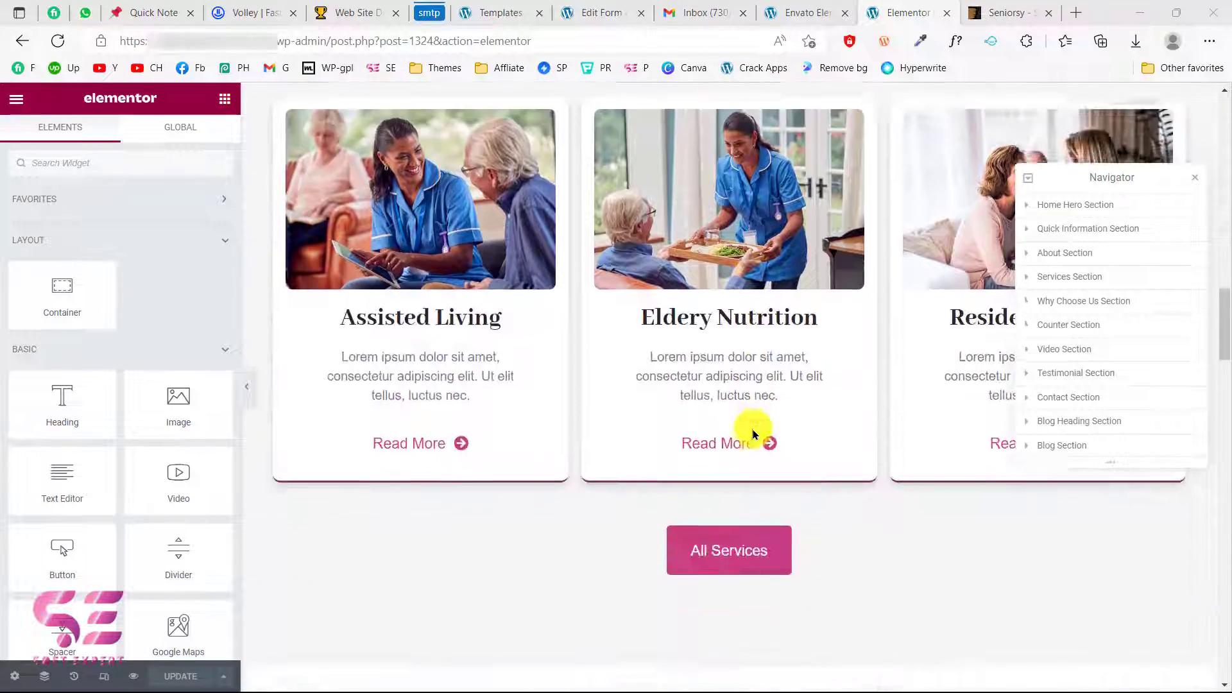
# Return to the Seniorsy installed kit page and scroll through its templates
pyautogui.scroll(-5, 753, 435)
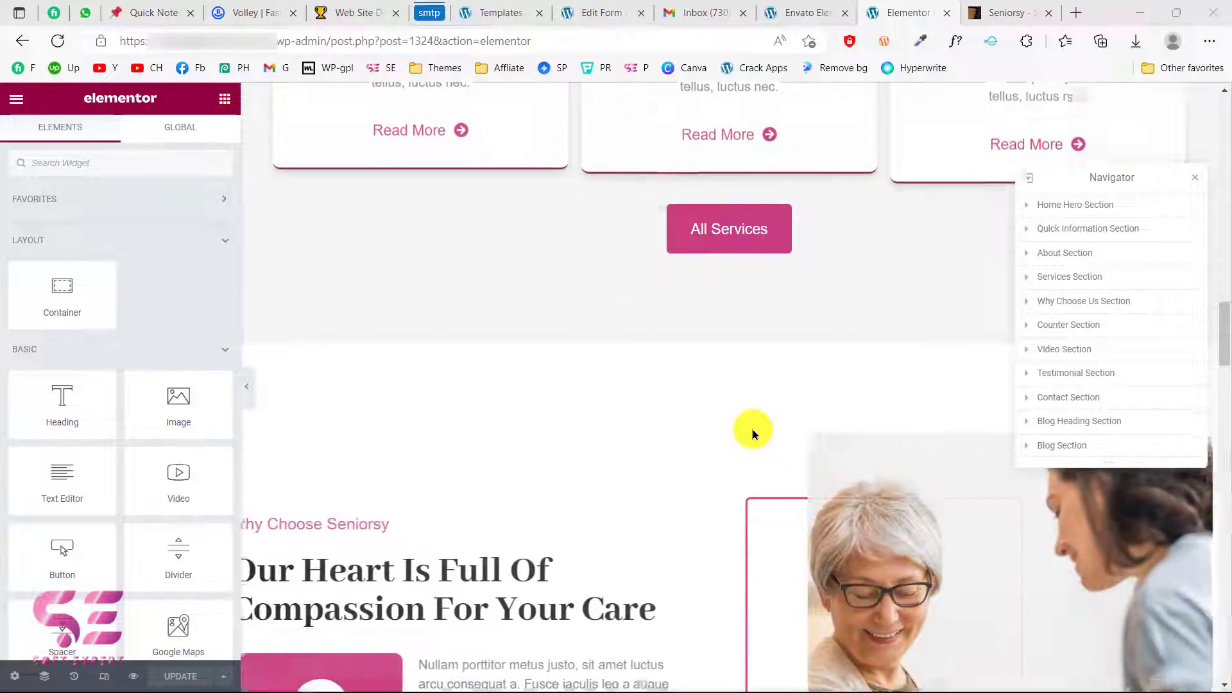
pyautogui.scroll(-15, 752, 428)
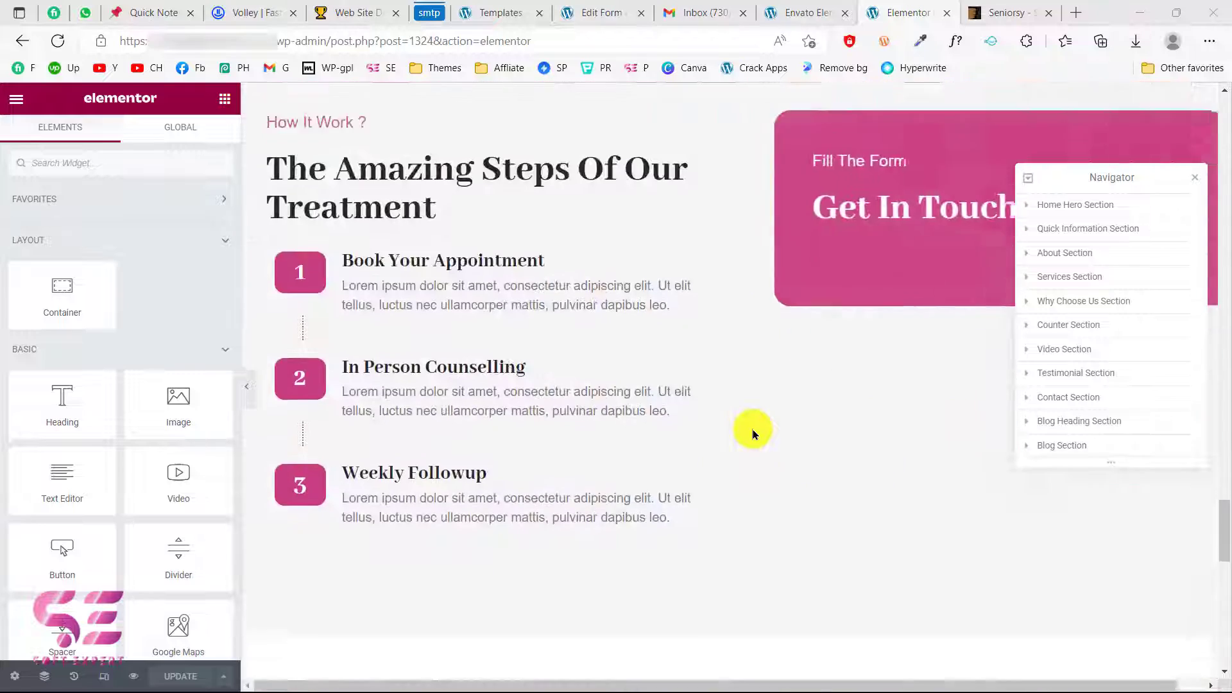
pyautogui.scroll(-8, 751, 433)
pyautogui.scroll(3, 752, 434)
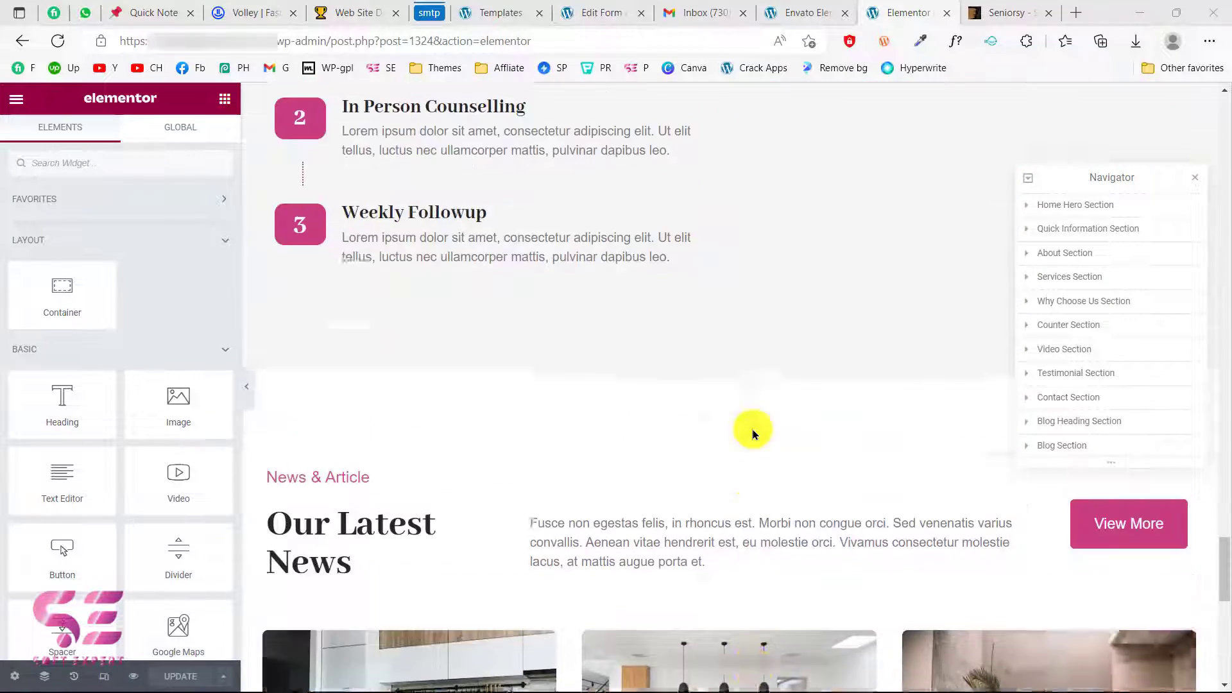
pyautogui.click(794, 9)
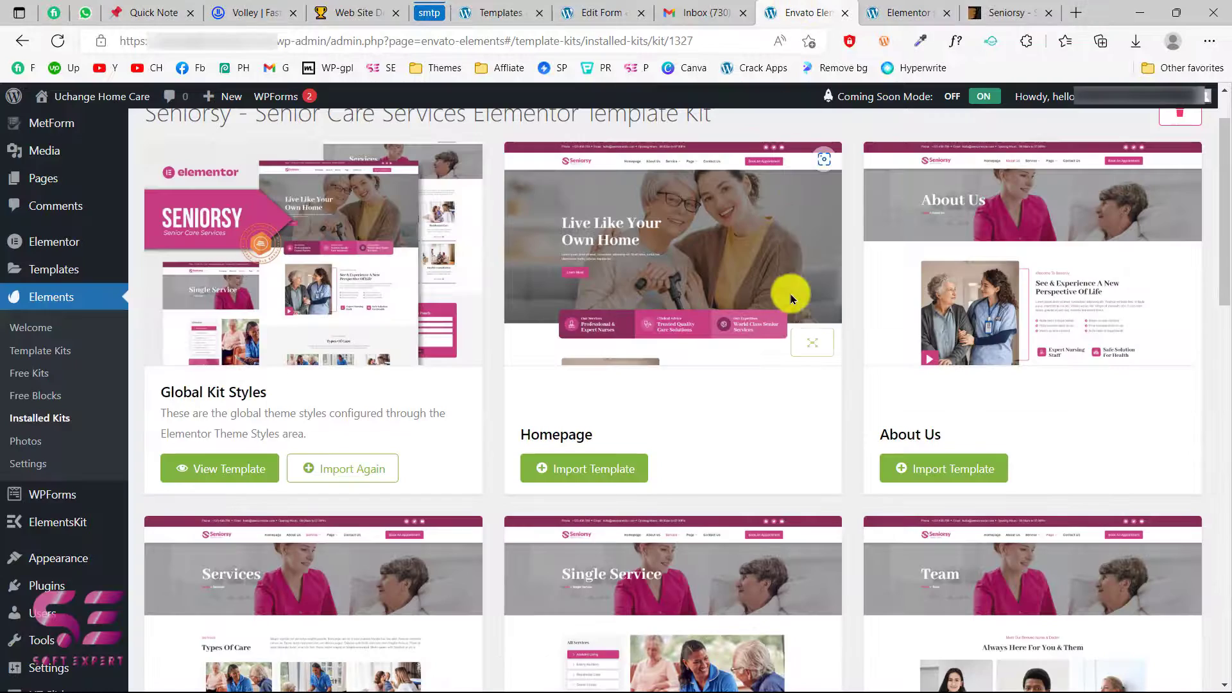
pyautogui.scroll(1, 791, 294)
pyautogui.scroll(-2, 796, 295)
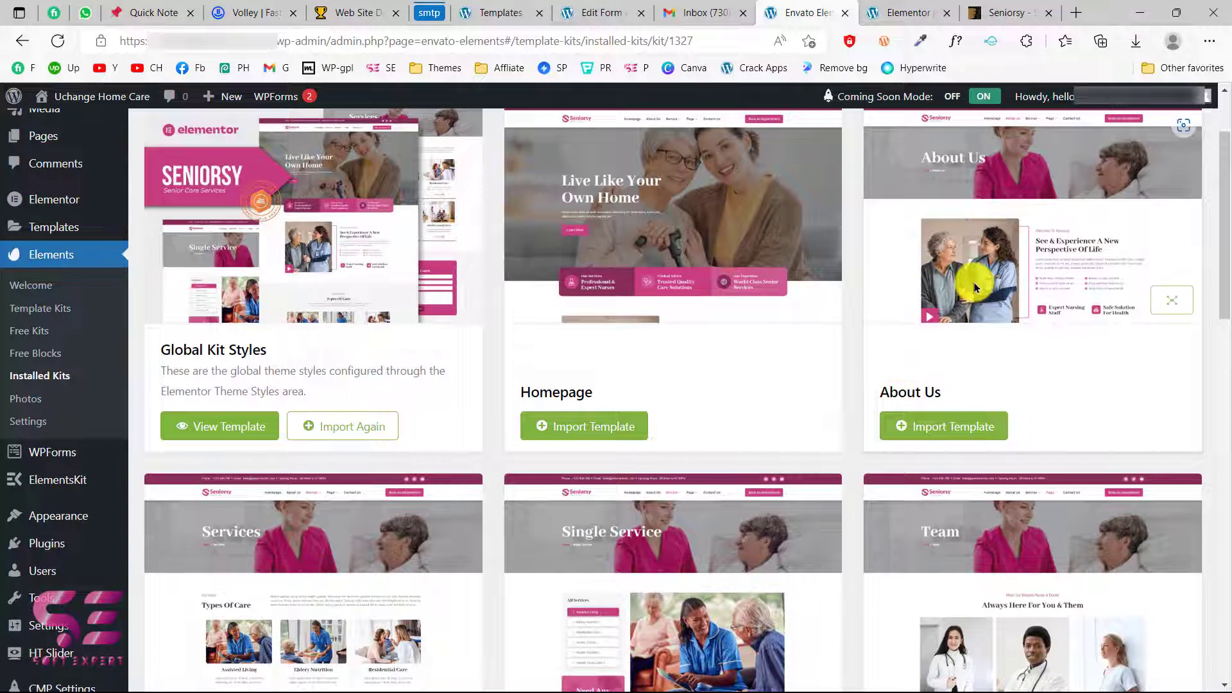
pyautogui.scroll(-4, 974, 287)
pyautogui.scroll(4, 976, 275)
pyautogui.scroll(-1, 968, 278)
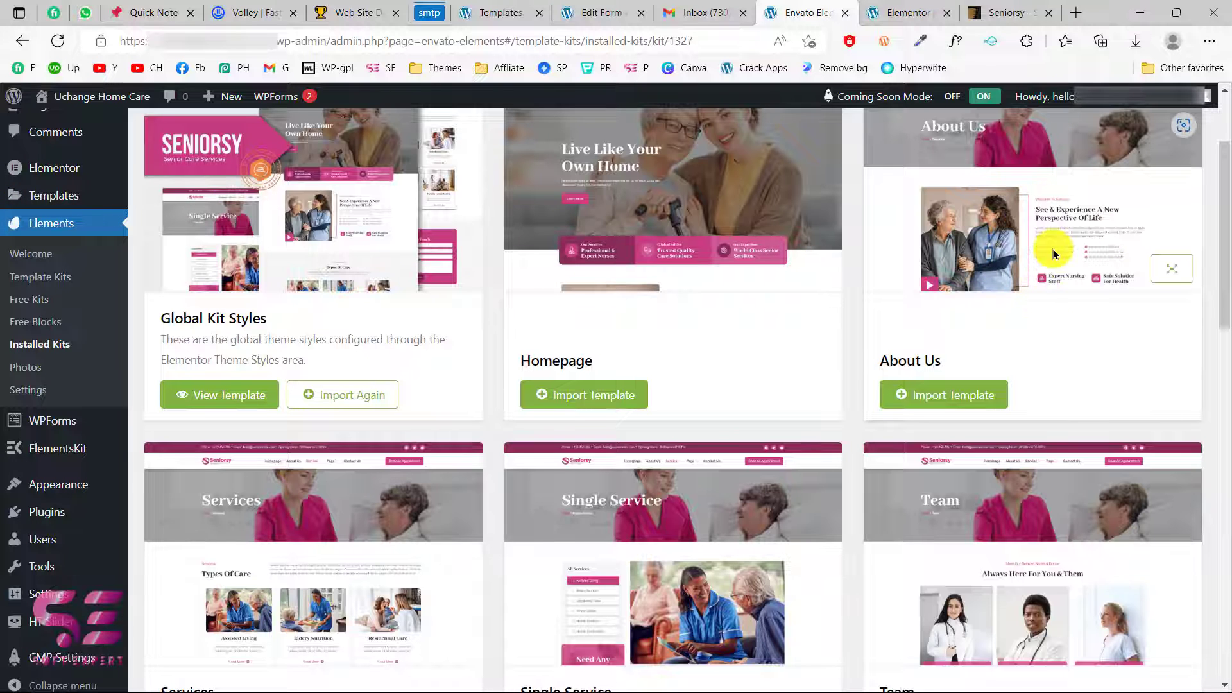
# Locate the kit's Header template card, then go to ElementsKit's Header Footer builder
pyautogui.click(863, 5)
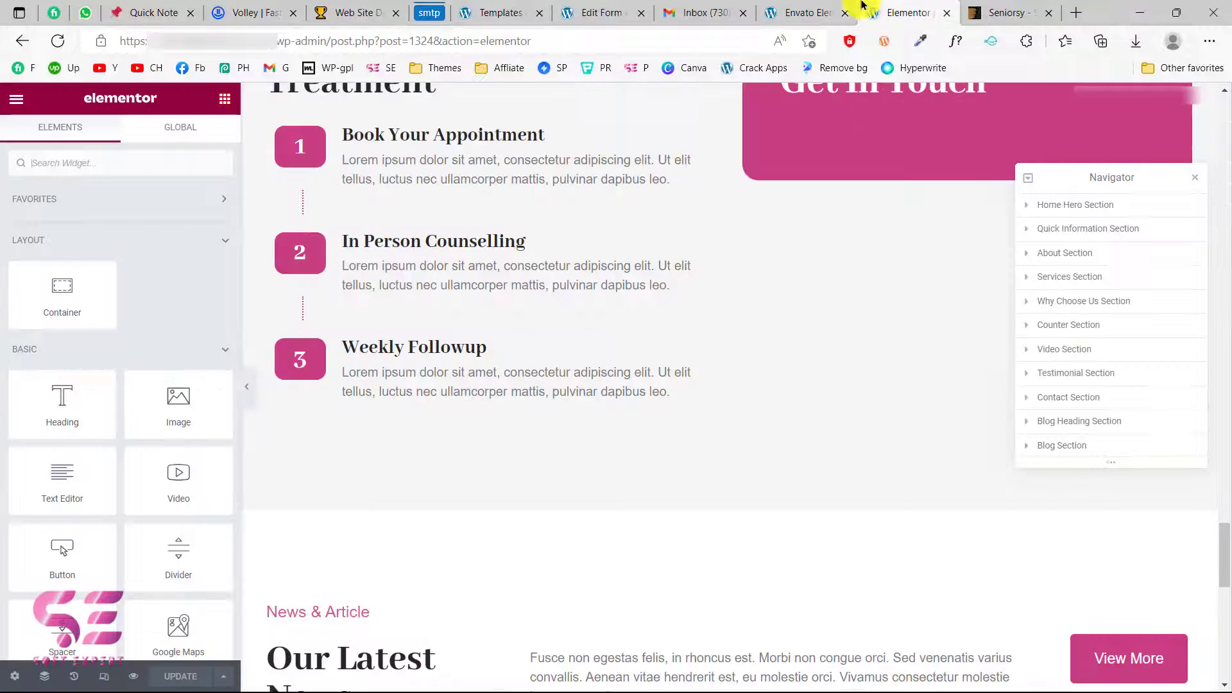
pyautogui.click(802, 12)
pyautogui.scroll(-8, 783, 498)
pyautogui.scroll(-7, 783, 498)
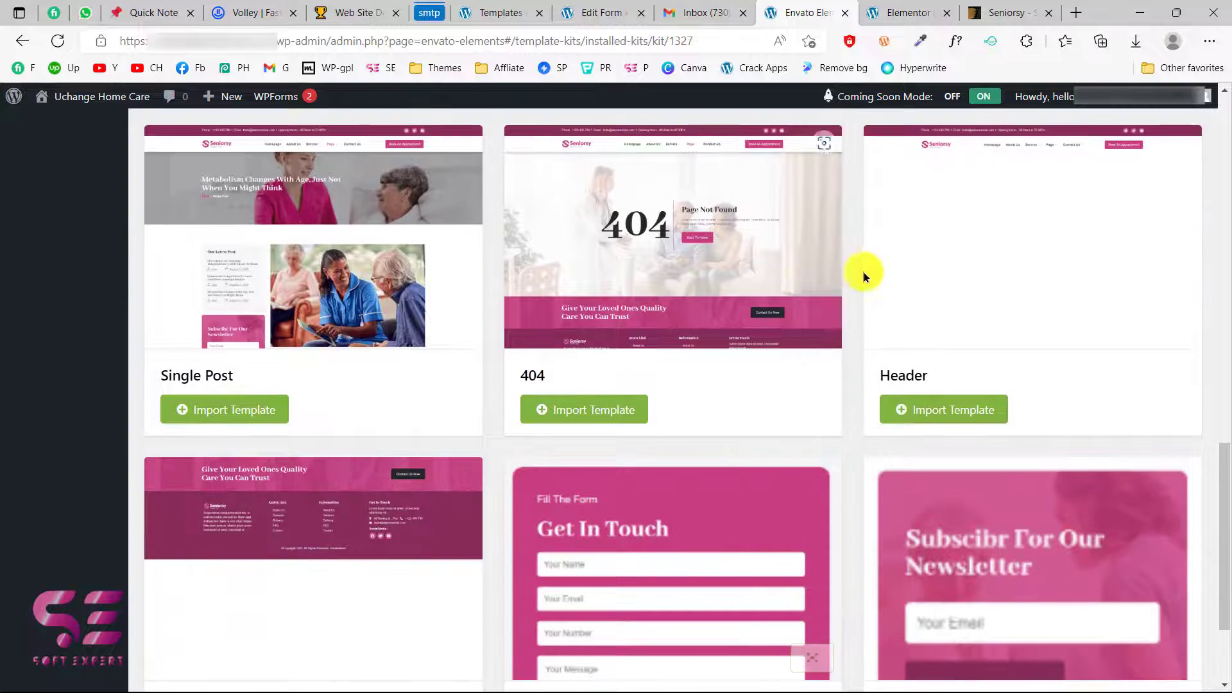
pyautogui.scroll(8, 399, 581)
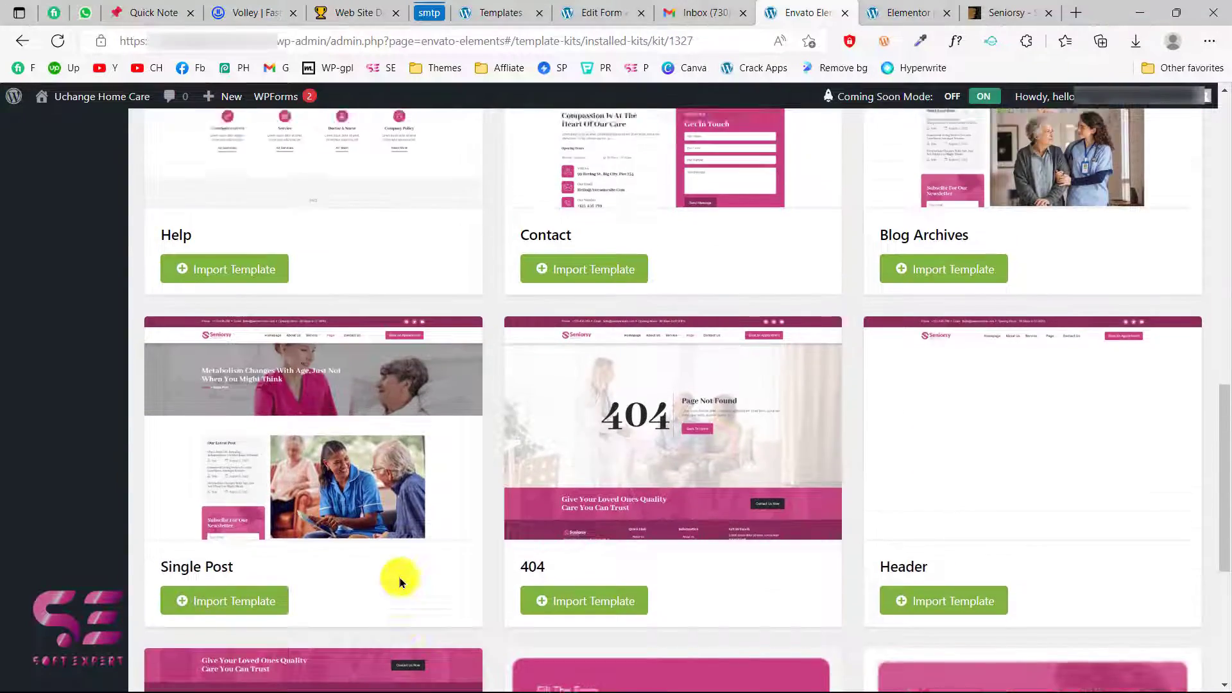
pyautogui.scroll(3, 399, 576)
pyautogui.scroll(1, 214, 357)
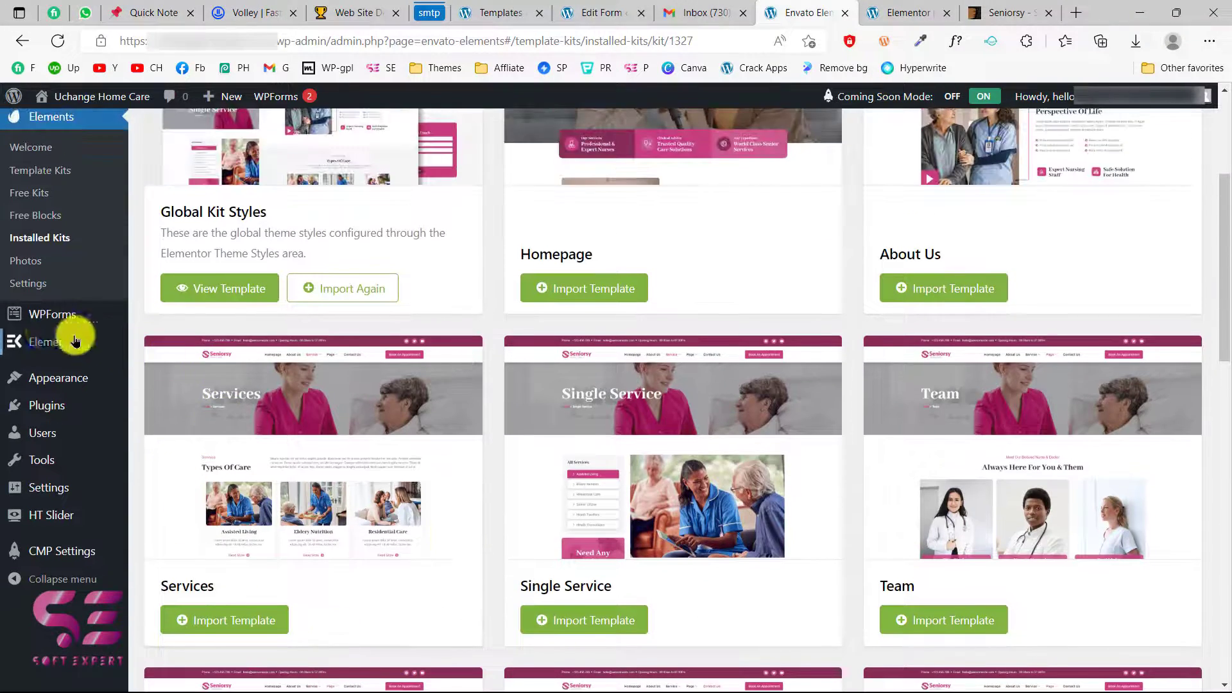
pyautogui.moveTo(109, 341)
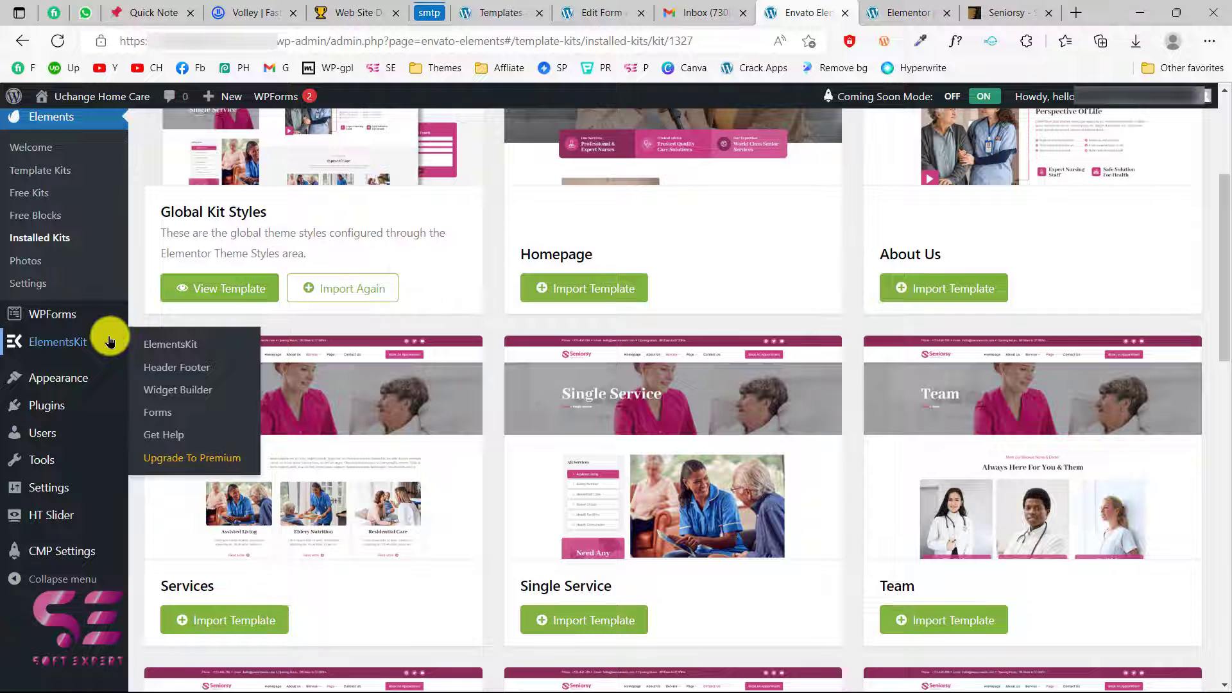
pyautogui.click(179, 371)
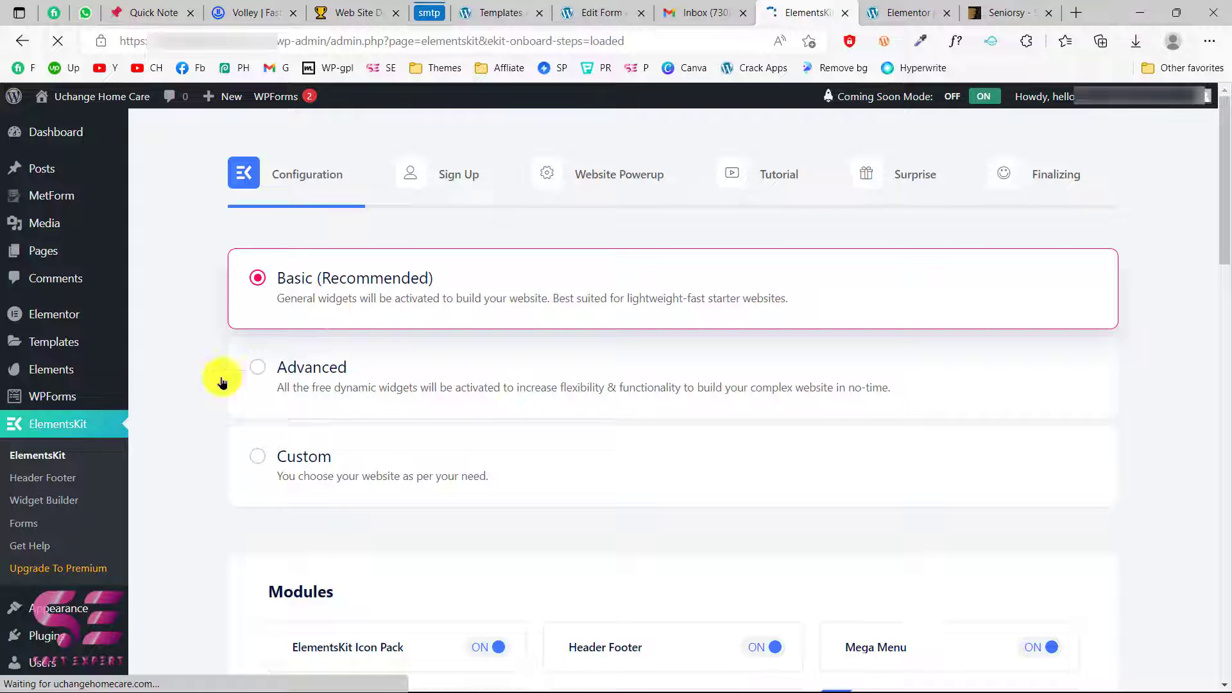
# Step through the ElementsKit setup wizard from Configuration to the Tutorial step
pyautogui.scroll(-3, 265, 476)
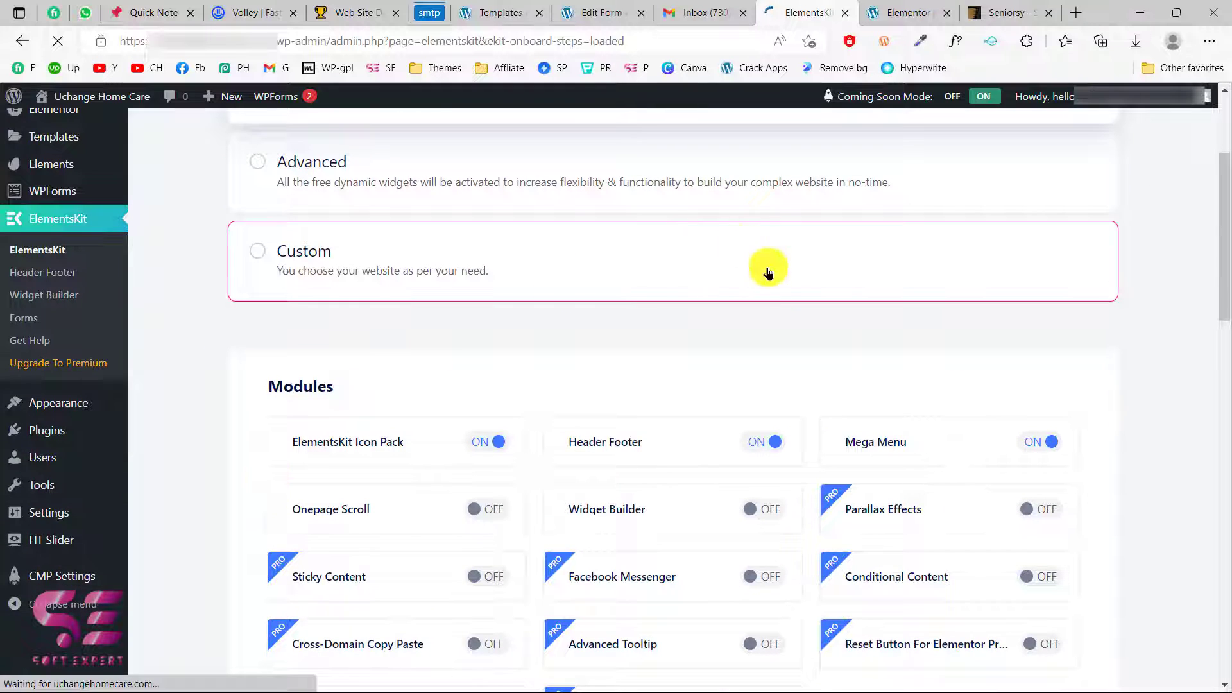
pyautogui.scroll(3, 253, 349)
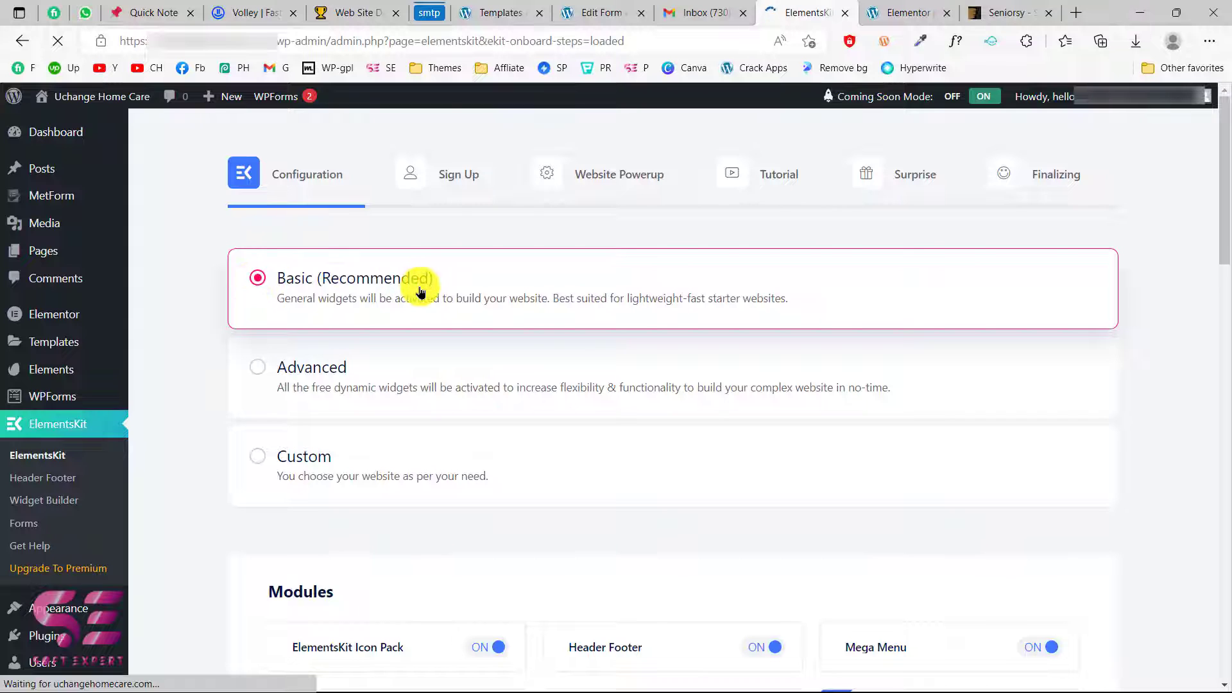
pyautogui.scroll(-18, 564, 330)
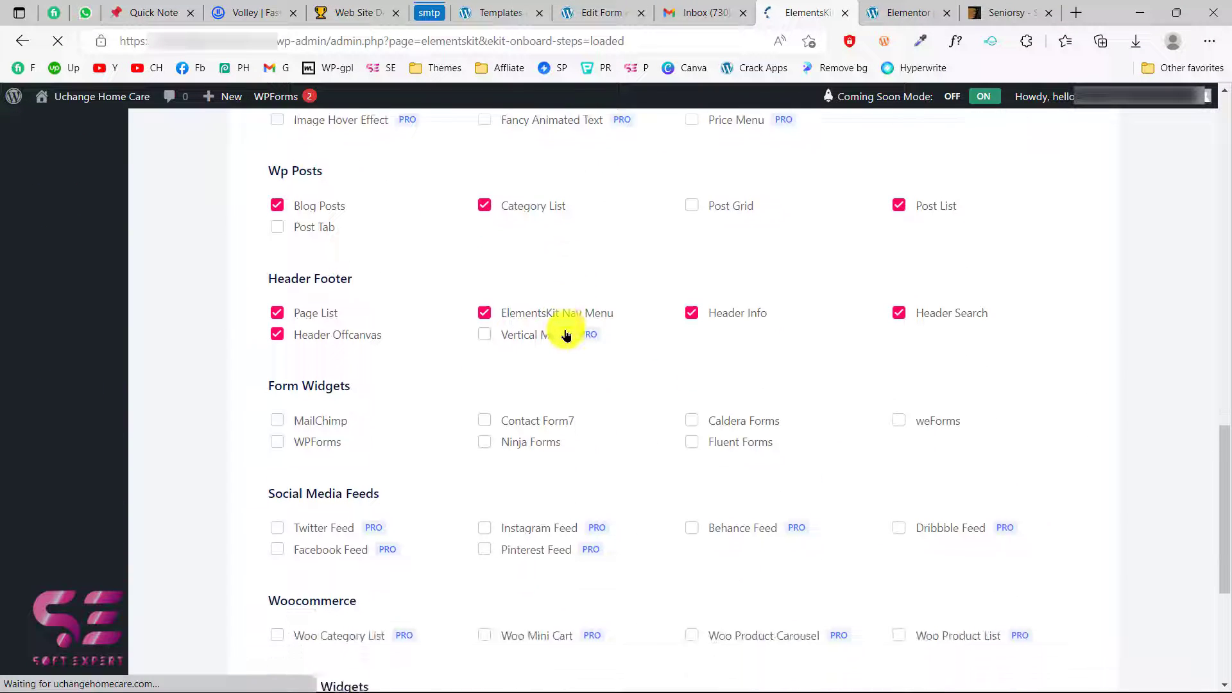
pyautogui.scroll(-5, 564, 330)
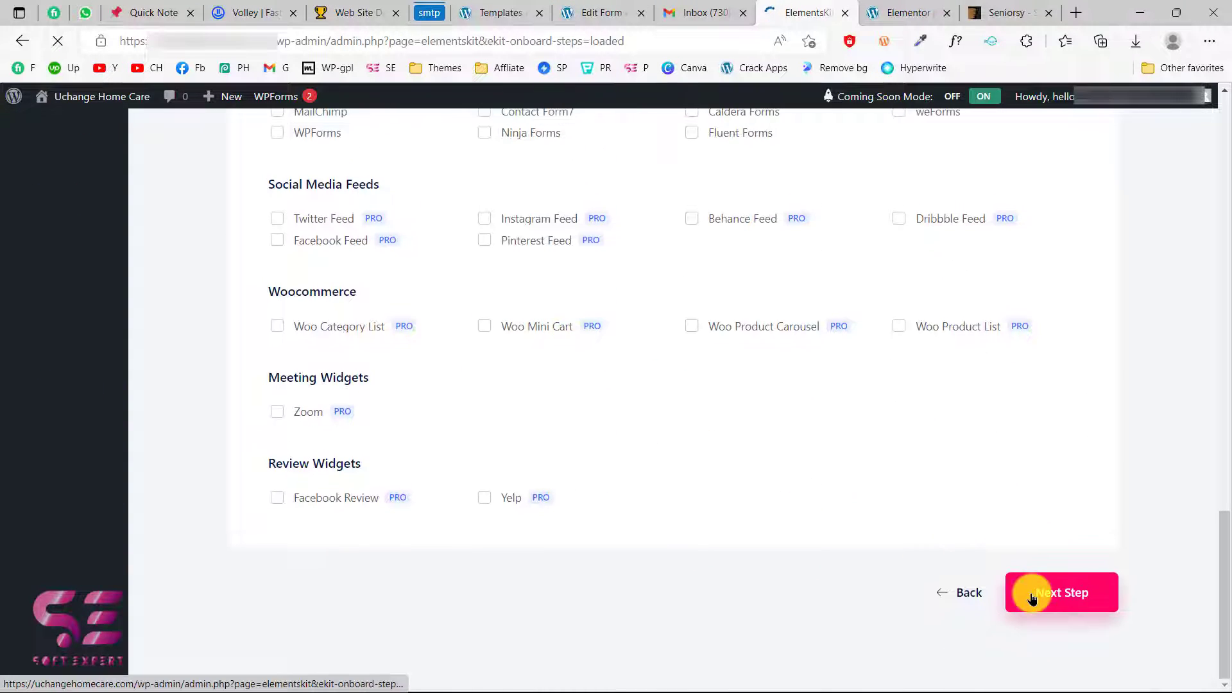
pyautogui.click(1031, 597)
pyautogui.scroll(-2, 1031, 594)
pyautogui.click(844, 500)
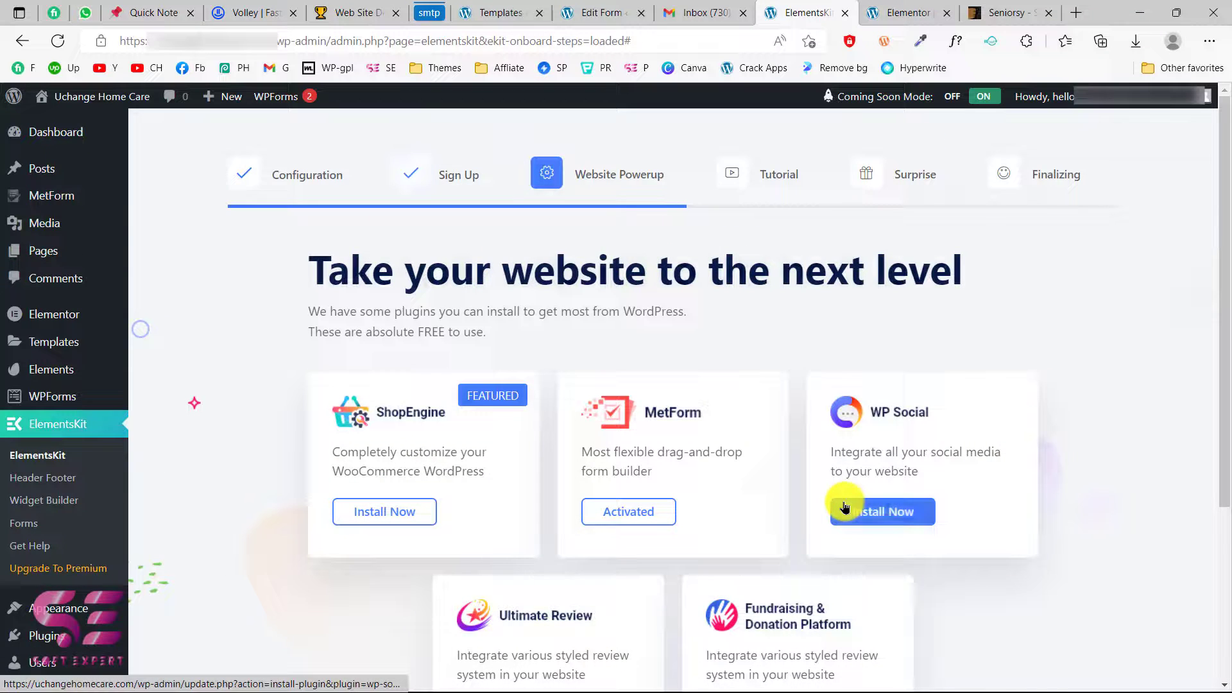
pyautogui.scroll(-3, 844, 507)
pyautogui.click(948, 631)
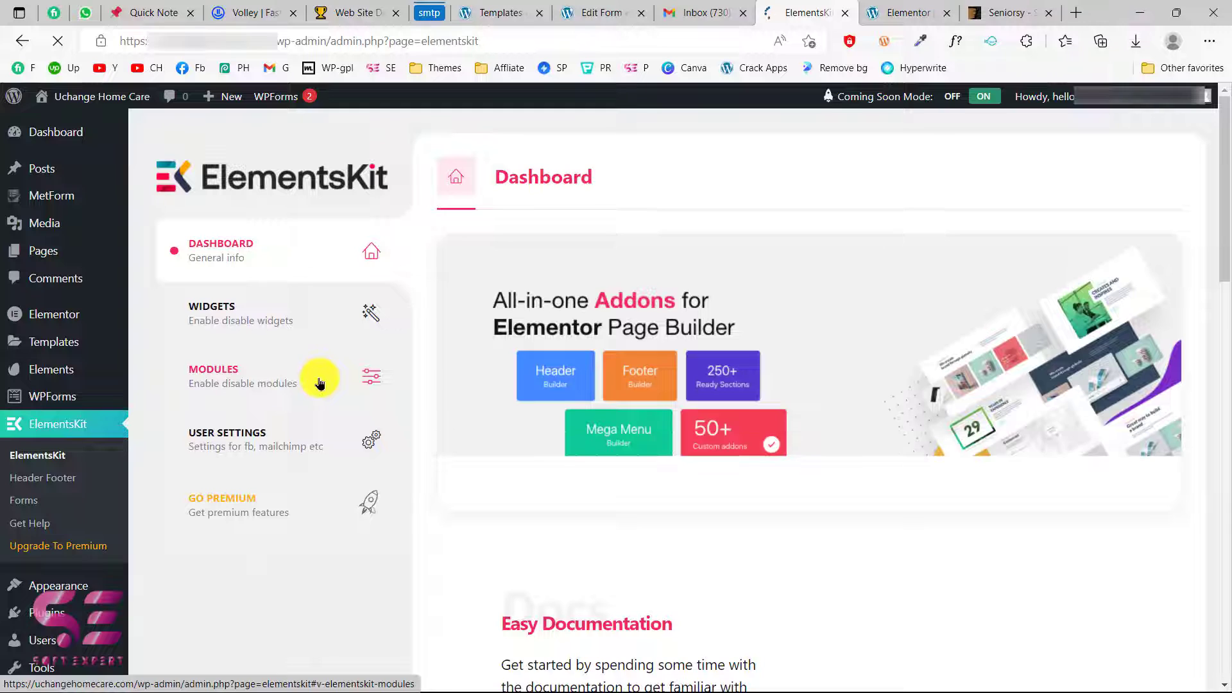
# Enable the Header Footer module and open its empty Header templates list
pyautogui.click(319, 384)
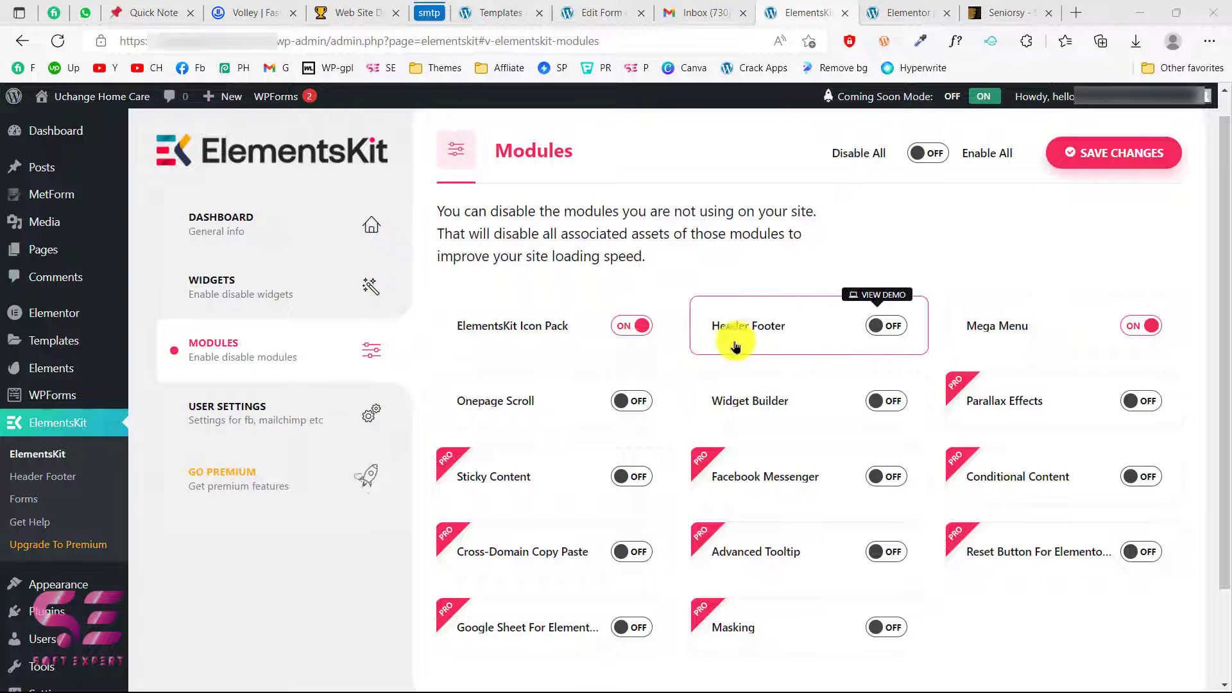
pyautogui.click(888, 334)
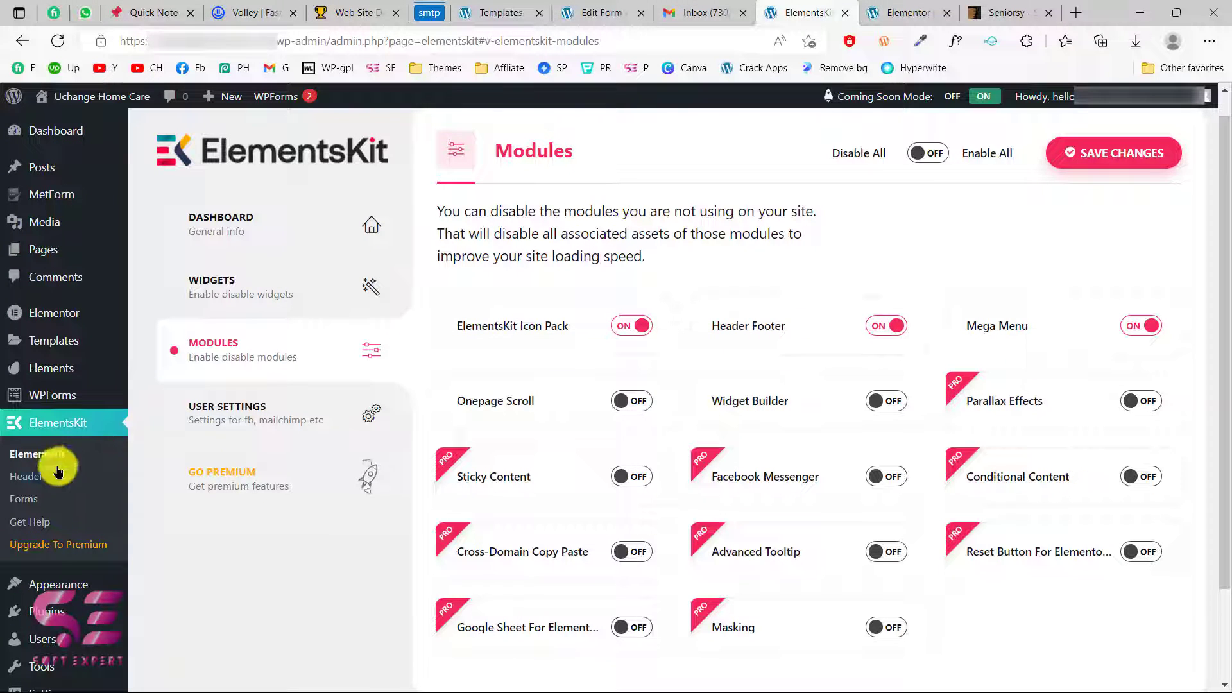
pyautogui.click(35, 478)
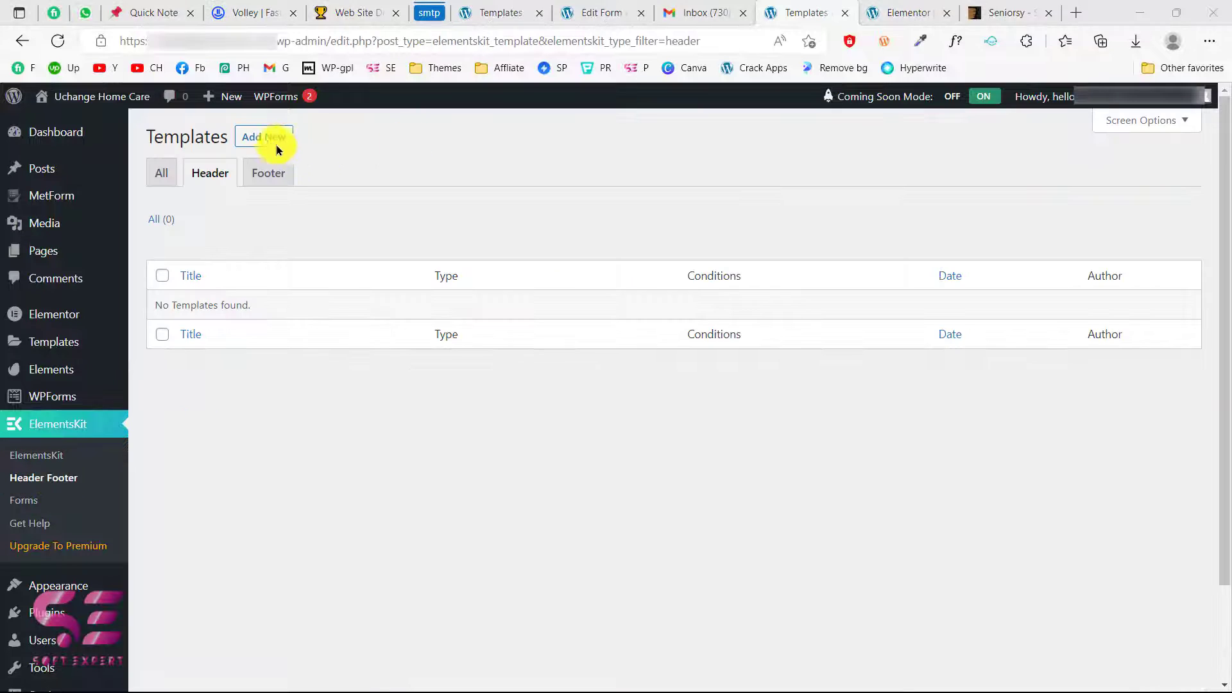
# Start a new header template, dismiss its Template Settings dialog, and head toward Theme Builder
pyautogui.click(267, 143)
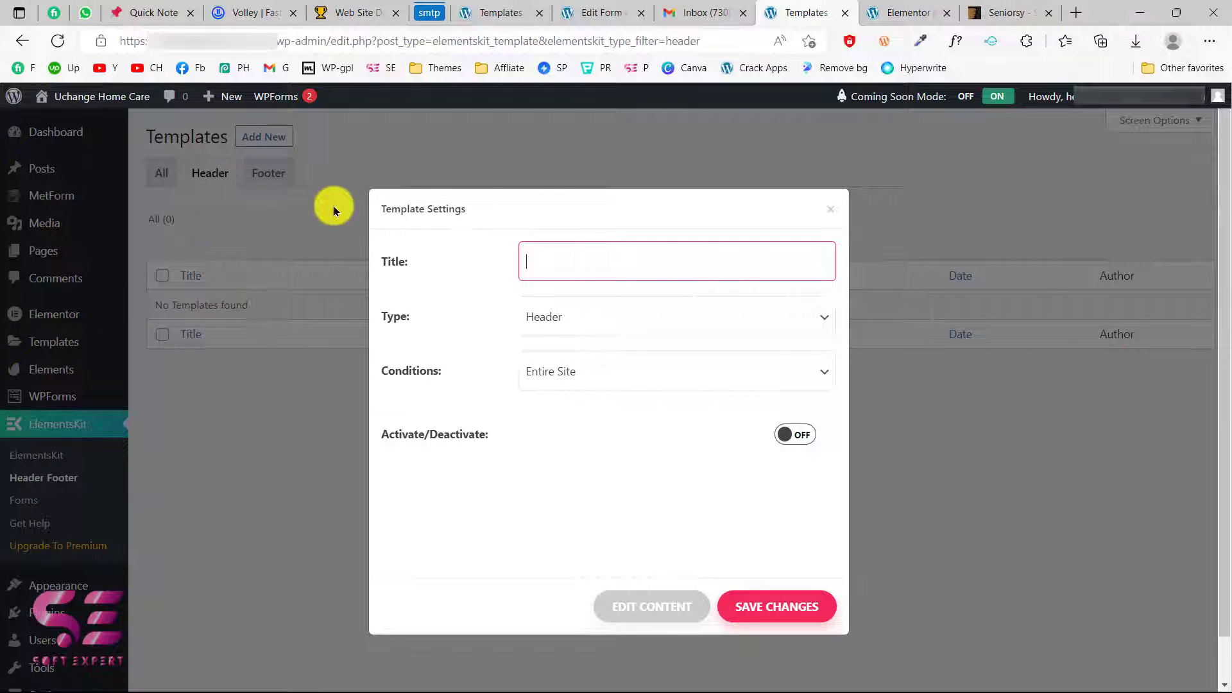
pyautogui.click(829, 211)
pyautogui.moveTo(61, 344)
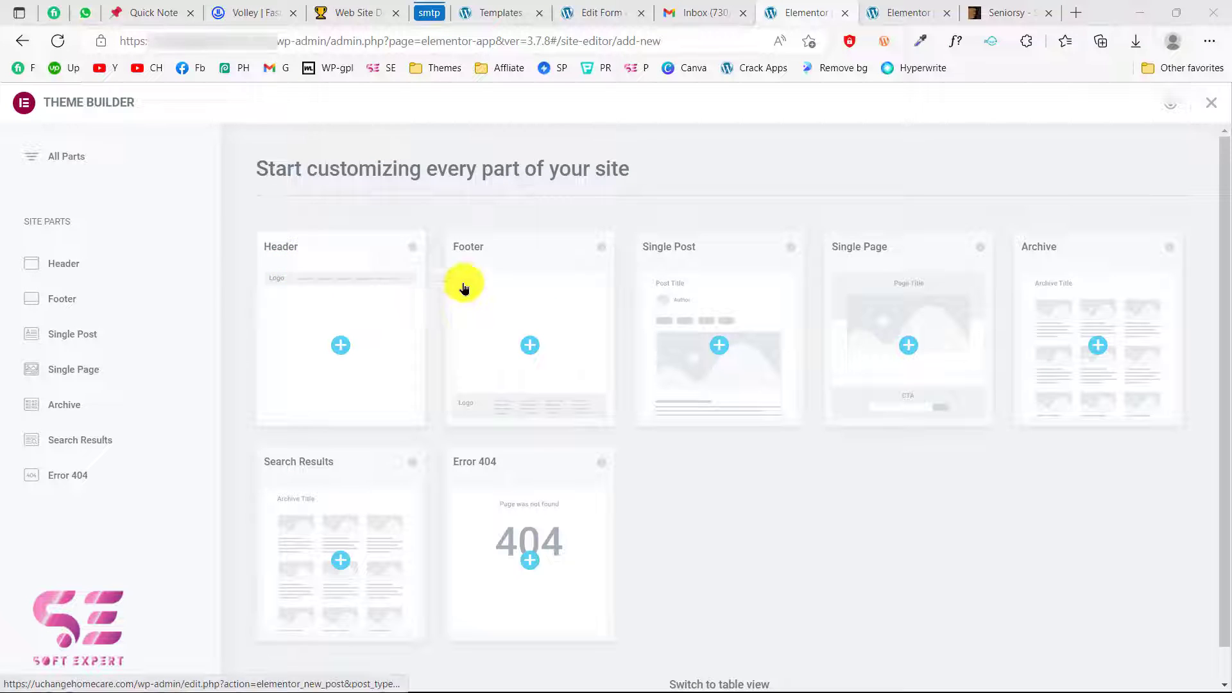
# Create a new Header in Theme Builder and close the Library and Navigator panels
pyautogui.click(334, 345)
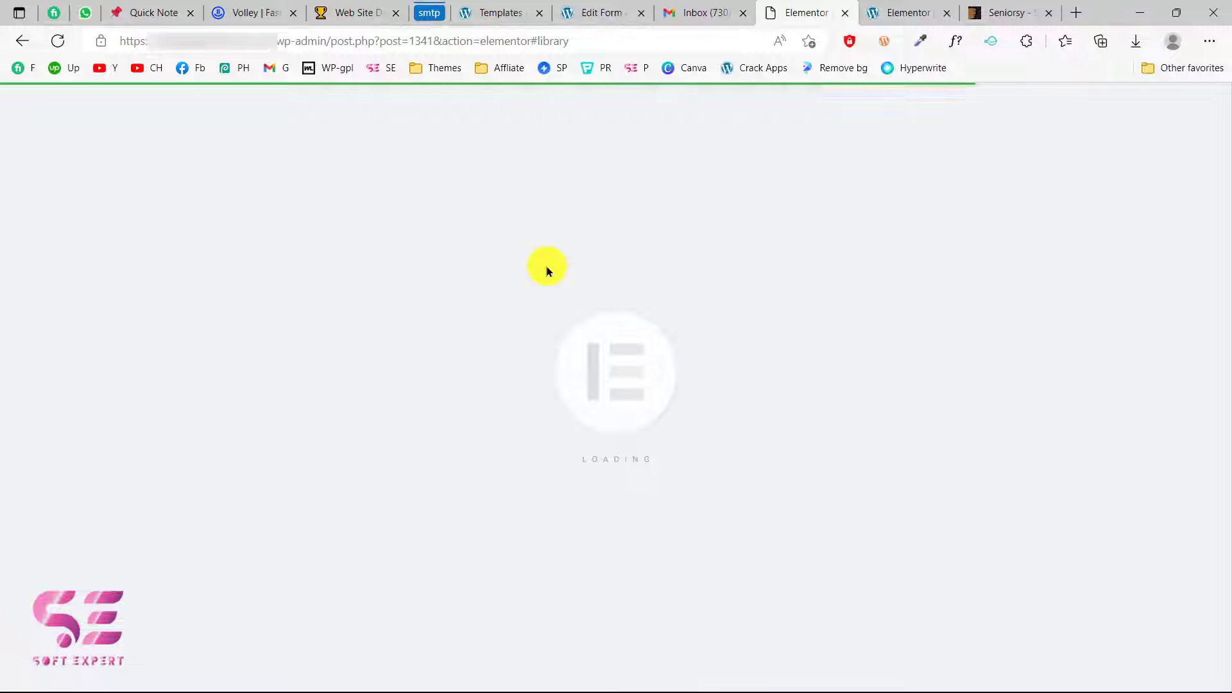
pyautogui.scroll(-2, 768, 309)
pyautogui.scroll(2, 767, 311)
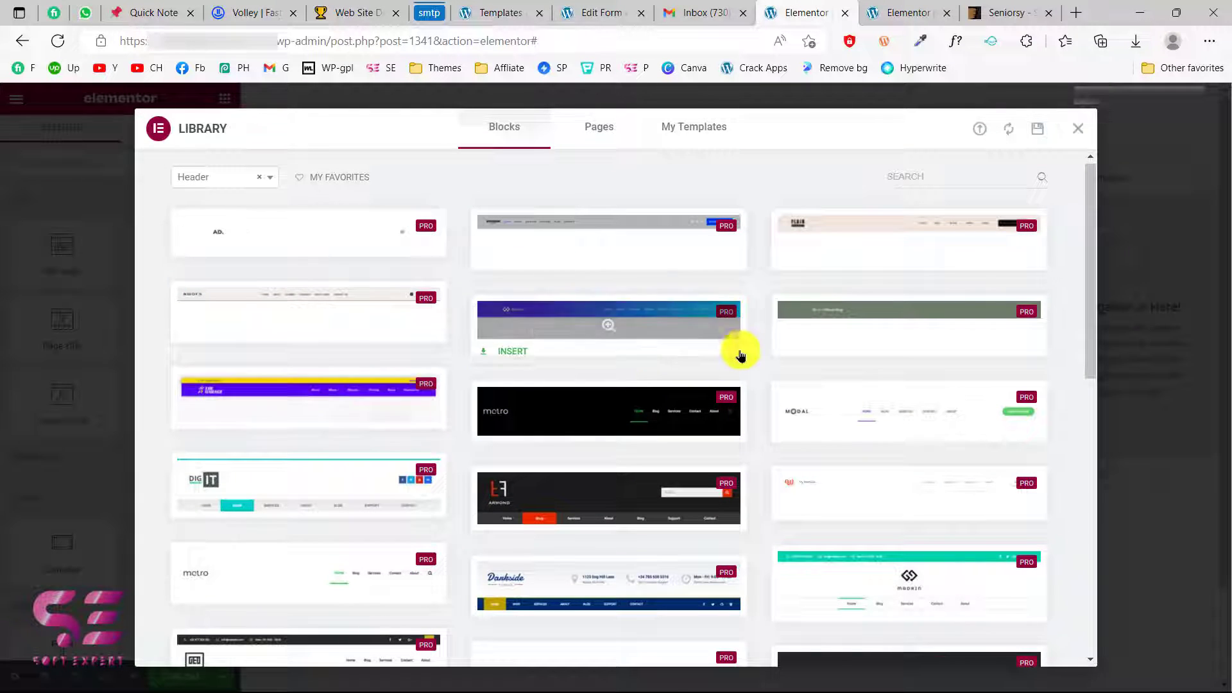
pyautogui.click(1076, 131)
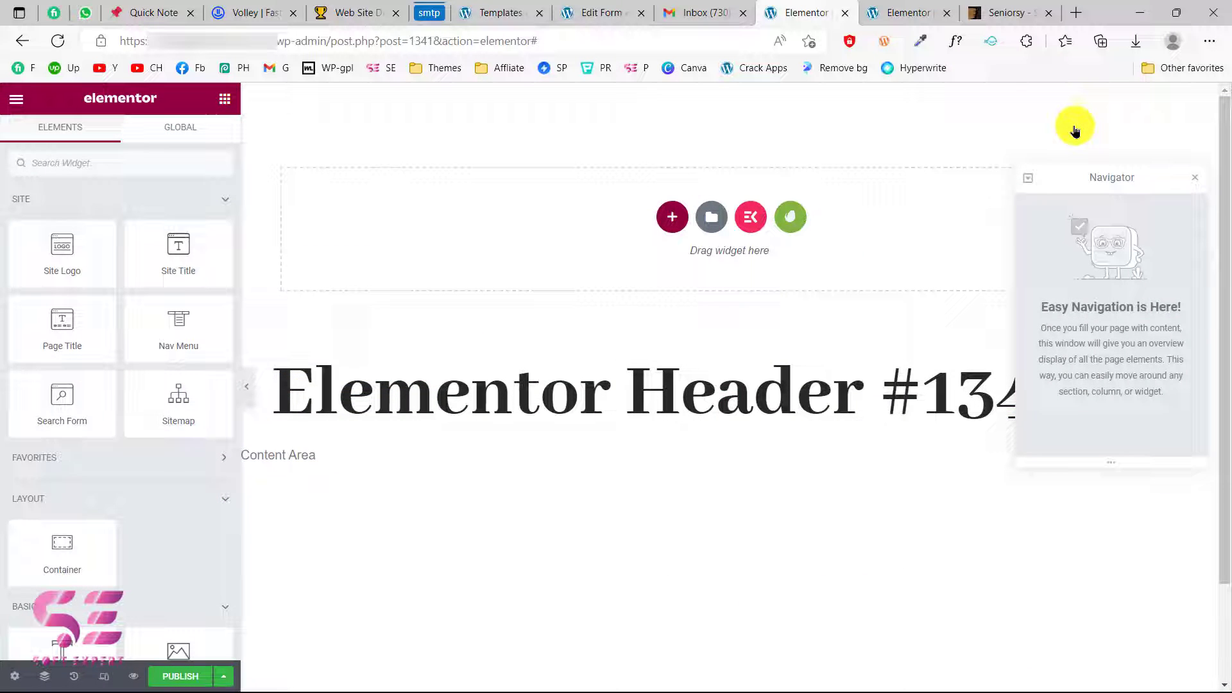
pyautogui.click(1194, 179)
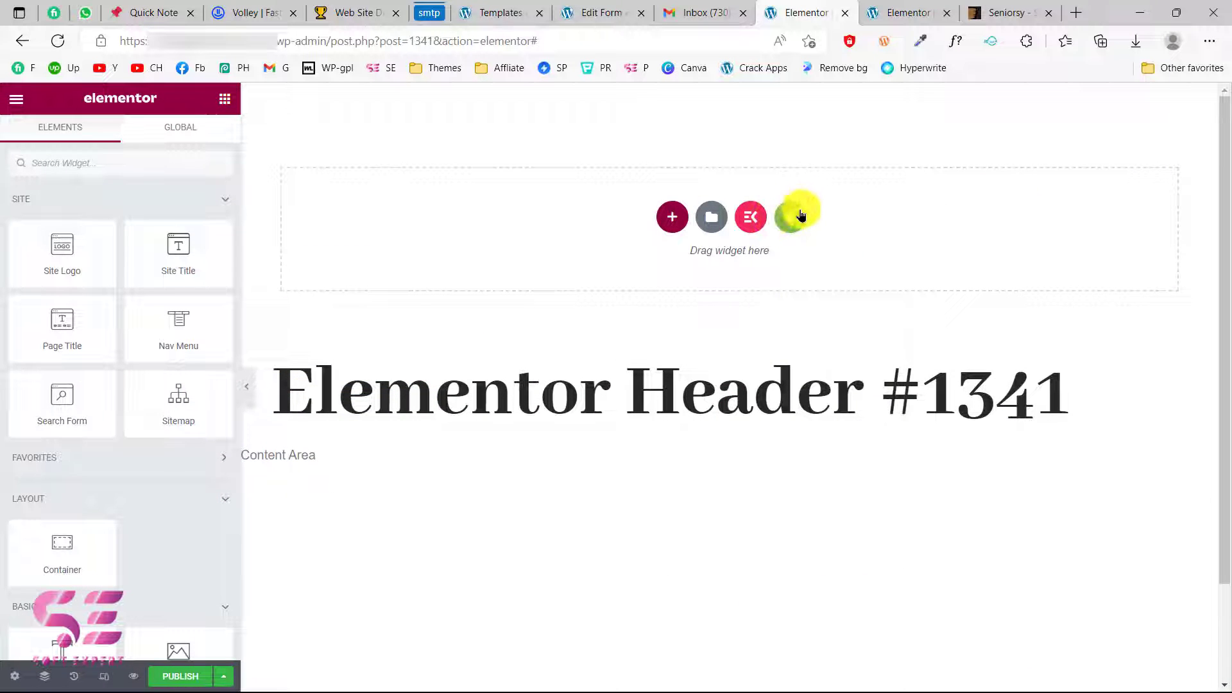
# Insert the Seniorsy kit's Header template from the installed template kits
pyautogui.click(795, 217)
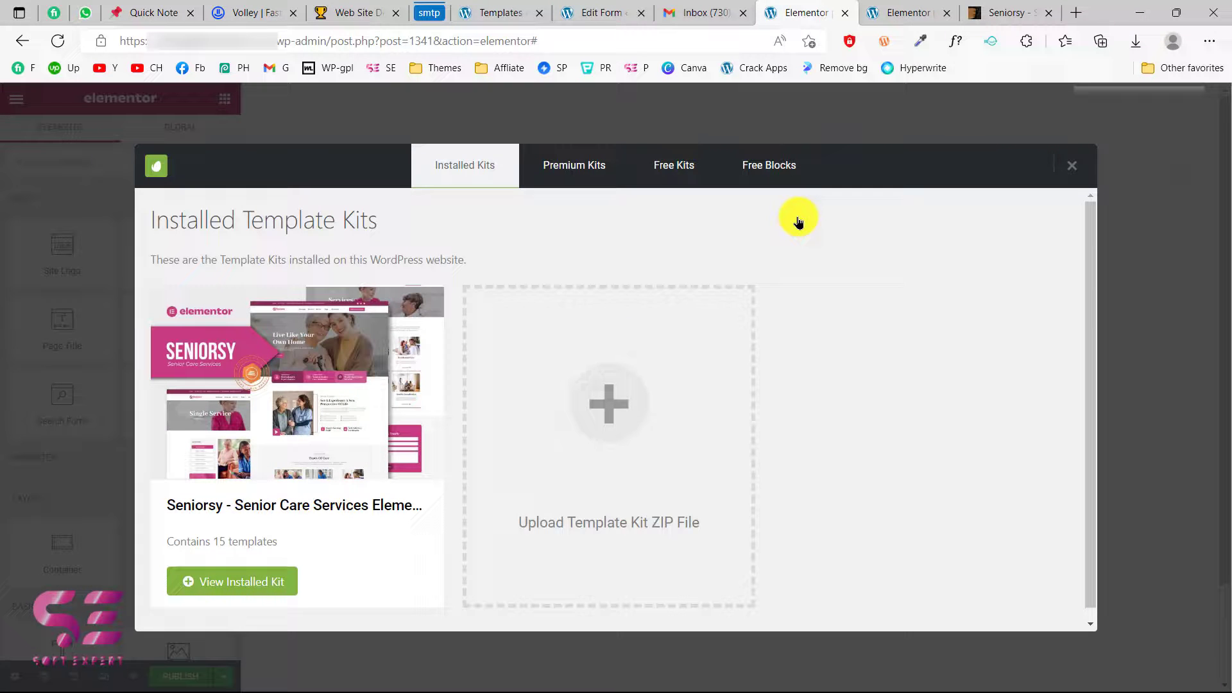
pyautogui.click(348, 349)
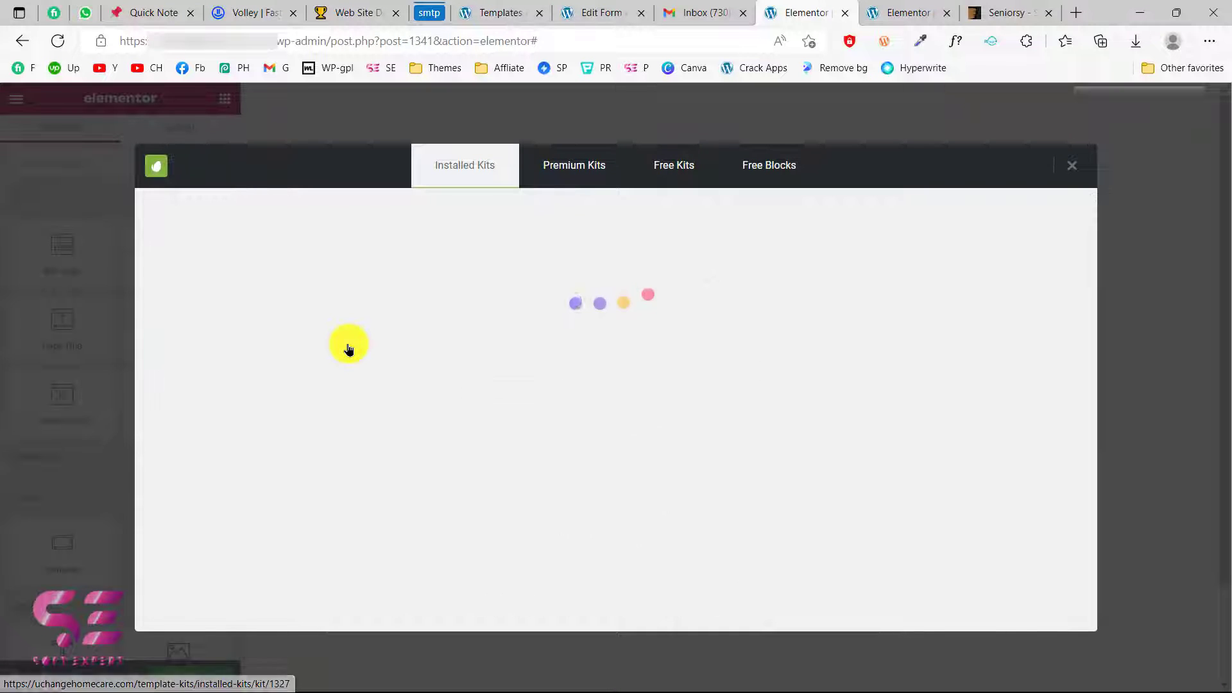
pyautogui.scroll(-5, 745, 392)
pyautogui.scroll(-8, 744, 393)
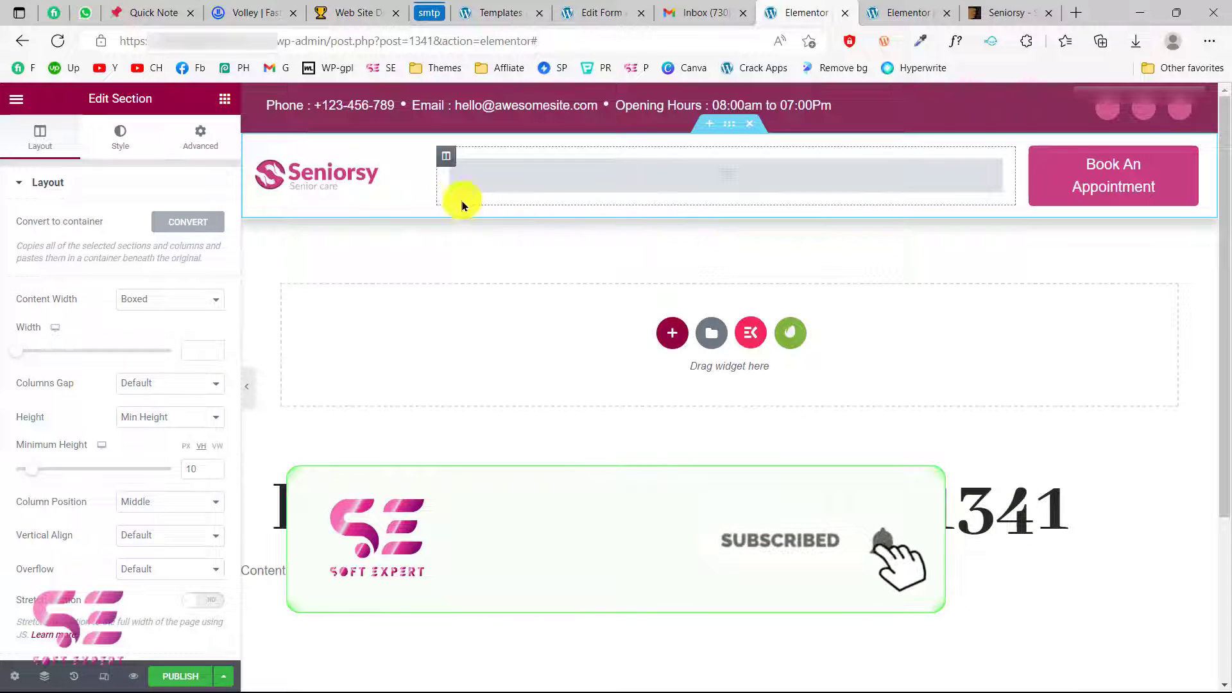
# Set the nav menu to Main Menu, publish the header for the Entire Site, and view it live
pyautogui.click(993, 175)
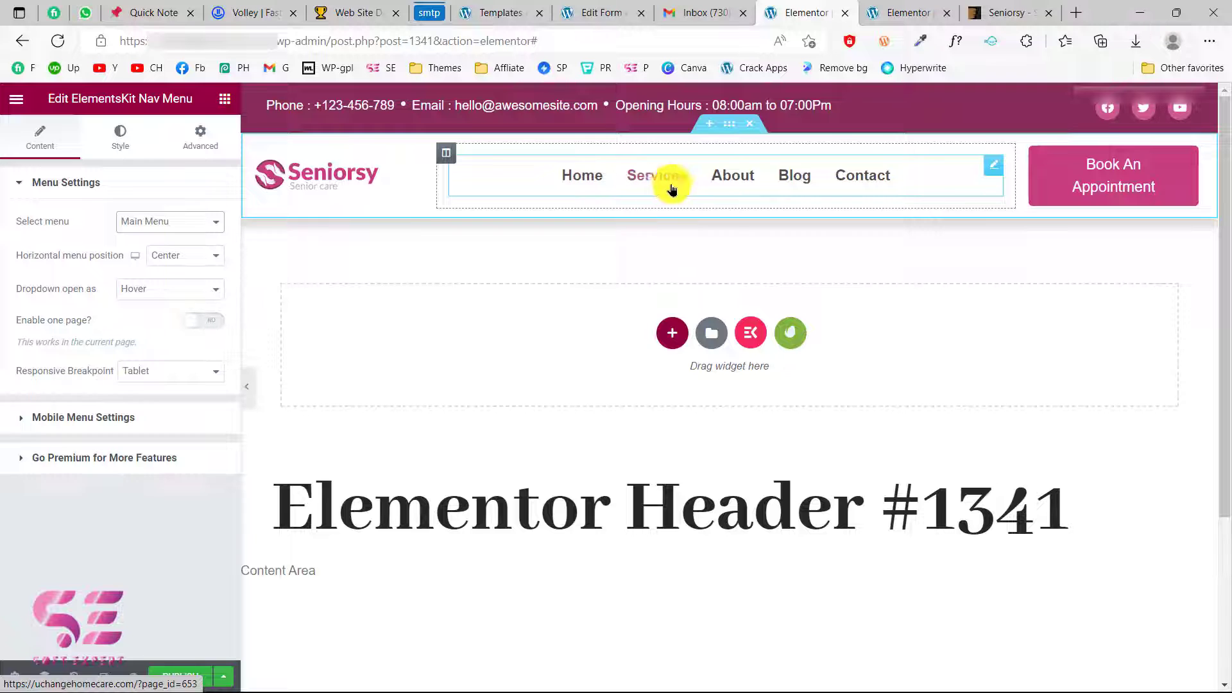
pyautogui.click(168, 676)
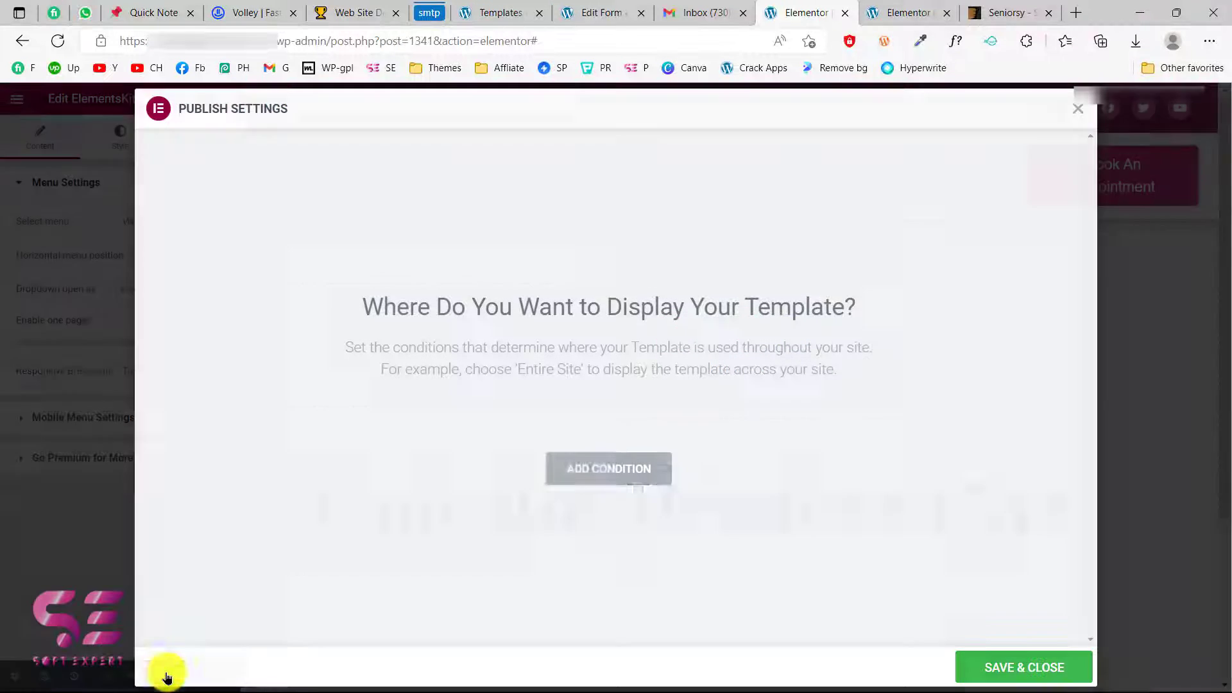
pyautogui.click(643, 480)
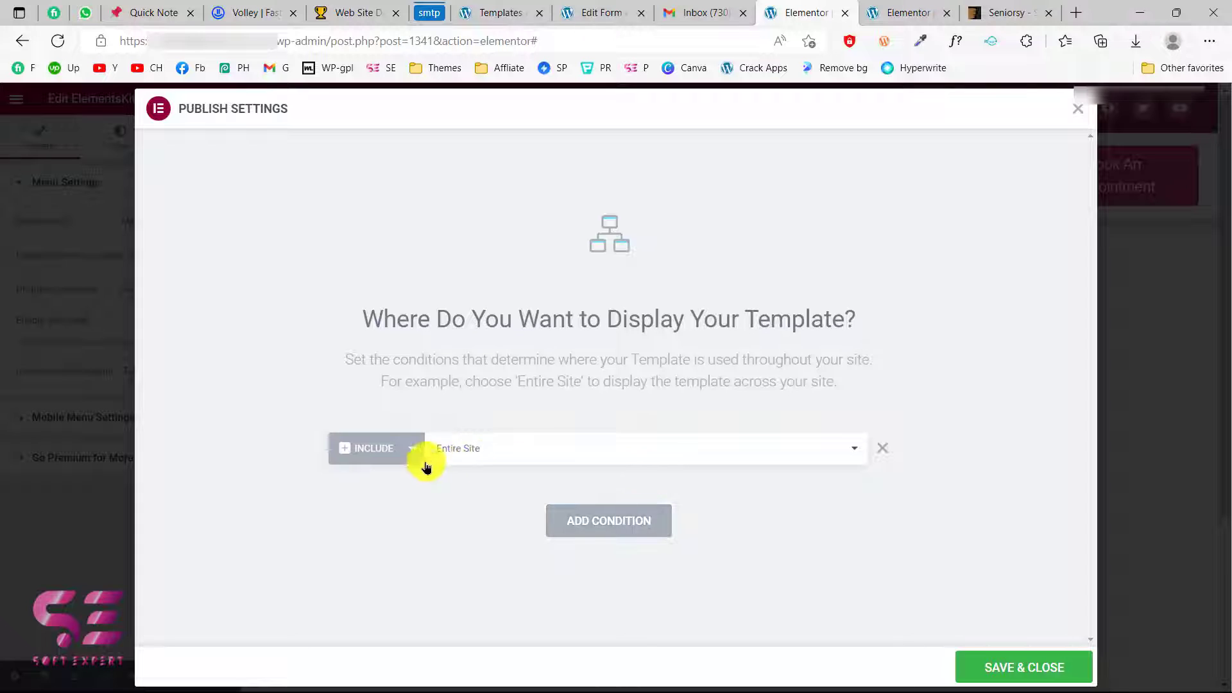
pyautogui.click(988, 671)
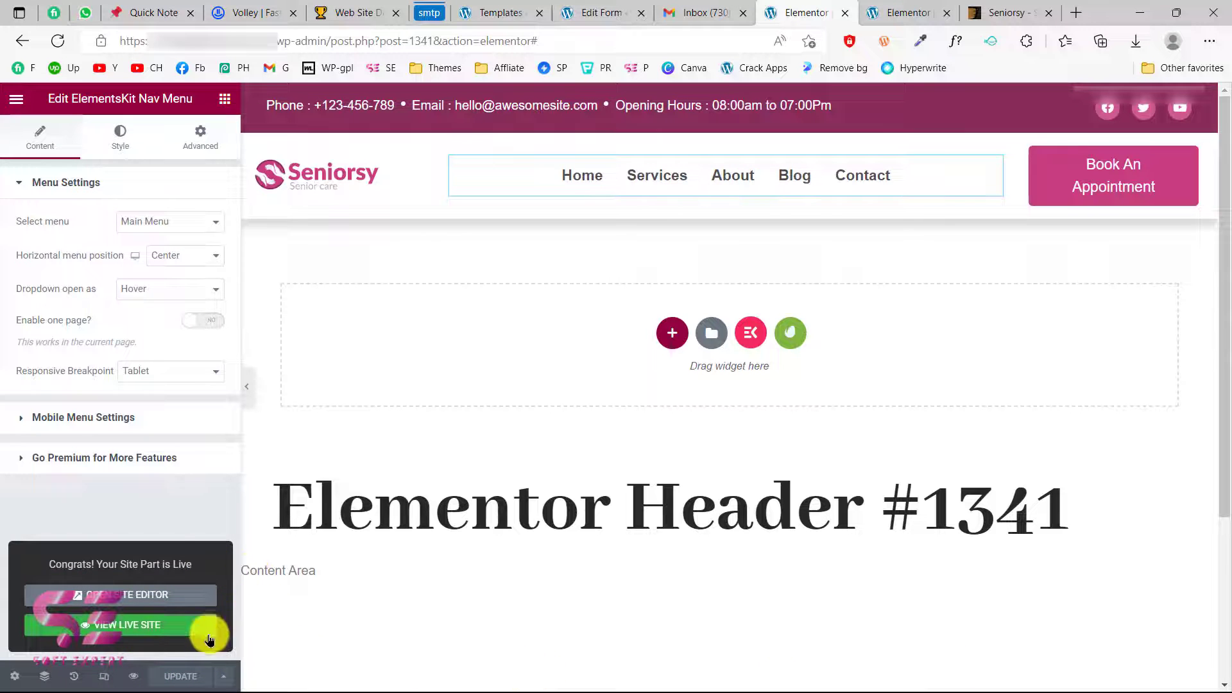
pyautogui.click(178, 625)
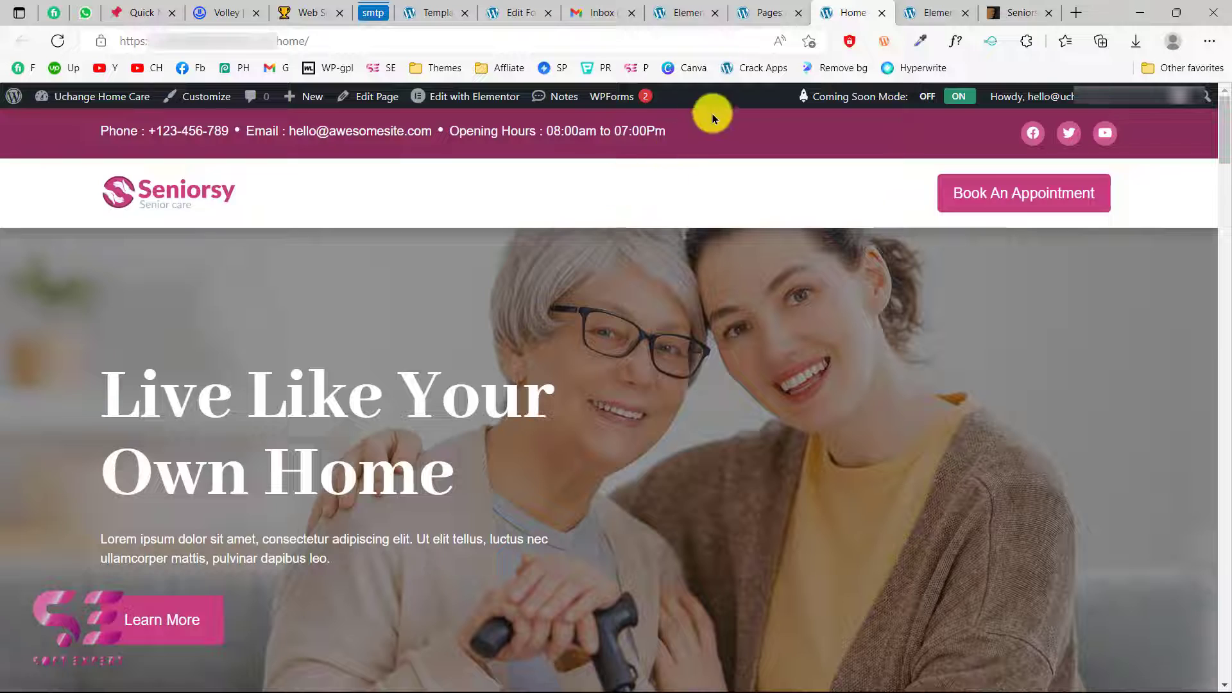
# Scroll the live Seniorsy home page from hero to Our Latest News, then switch to the Soft Expert YouTube tab
pyautogui.scroll(-3, 995, 189)
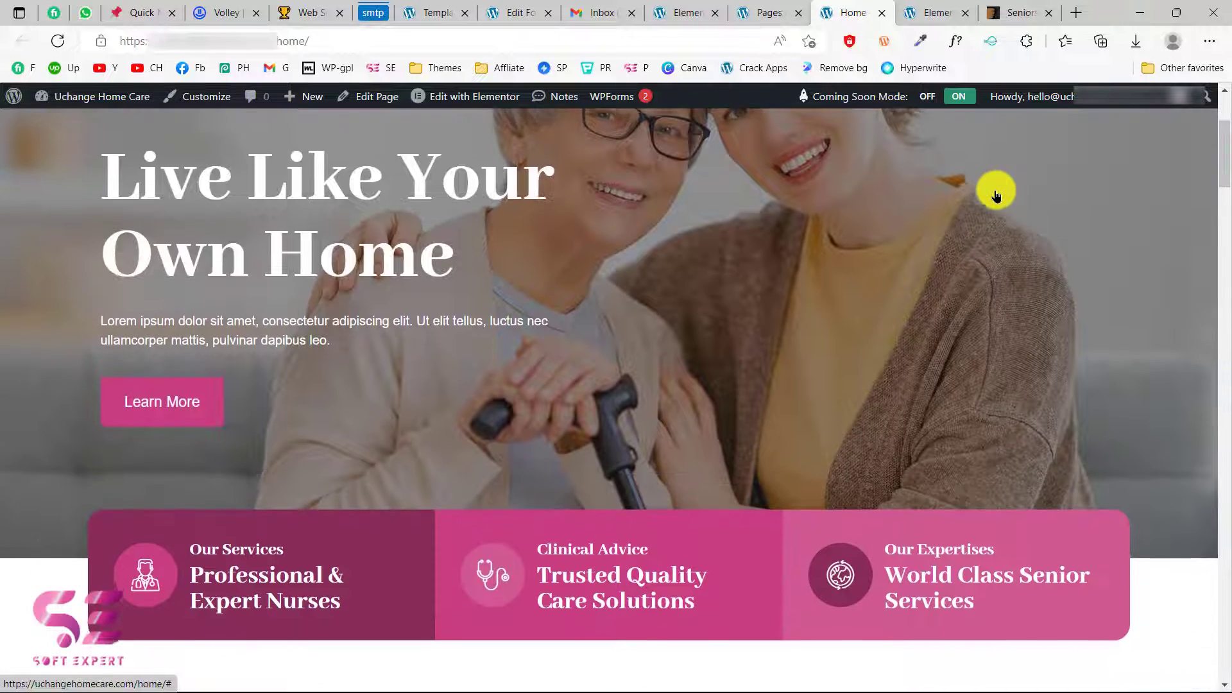
pyautogui.scroll(-10, 553, 251)
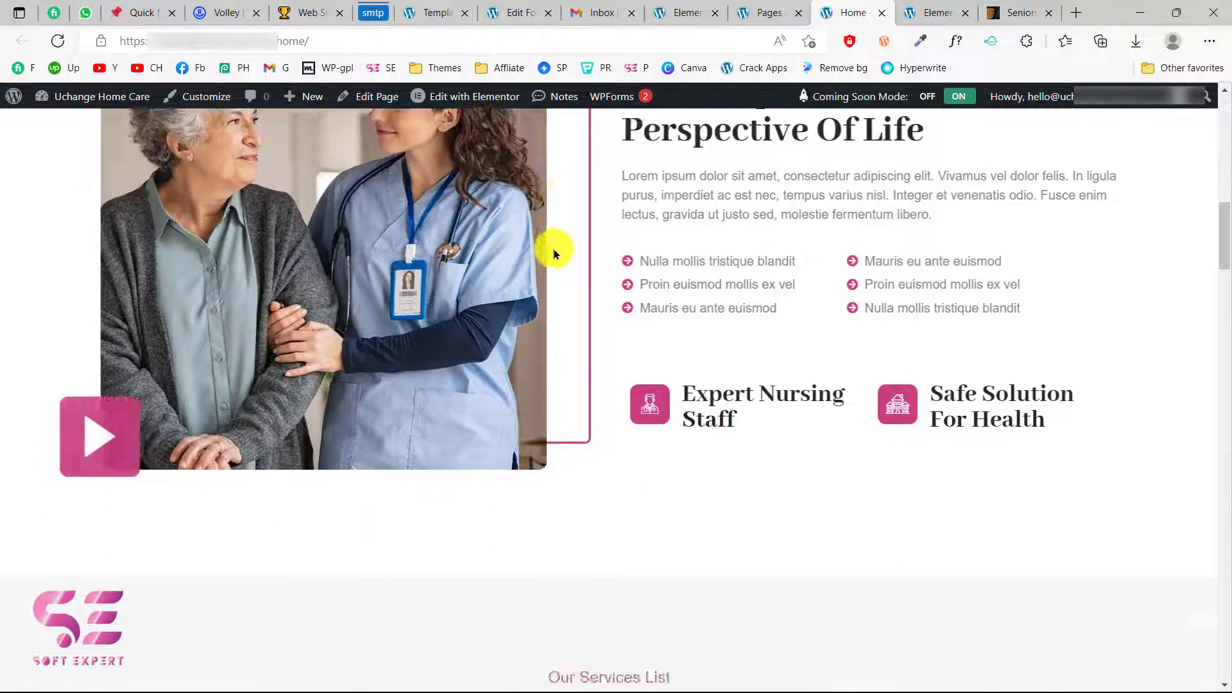
pyautogui.scroll(-12, 710, 318)
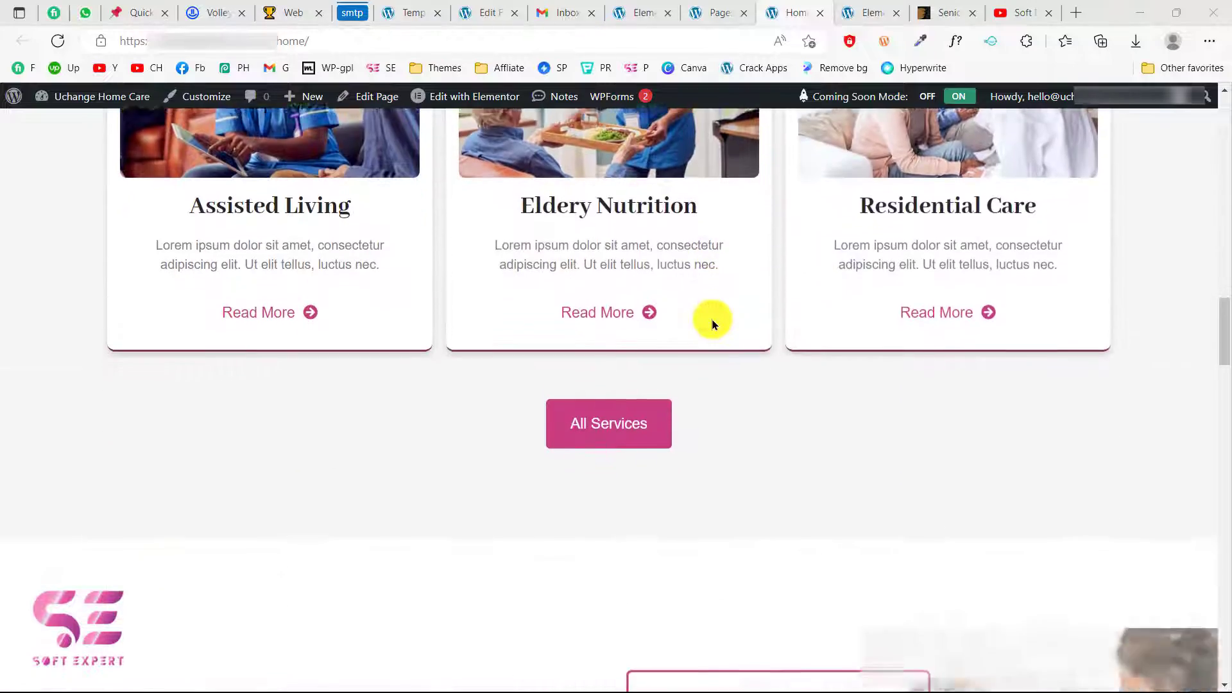
pyautogui.scroll(-12, 712, 322)
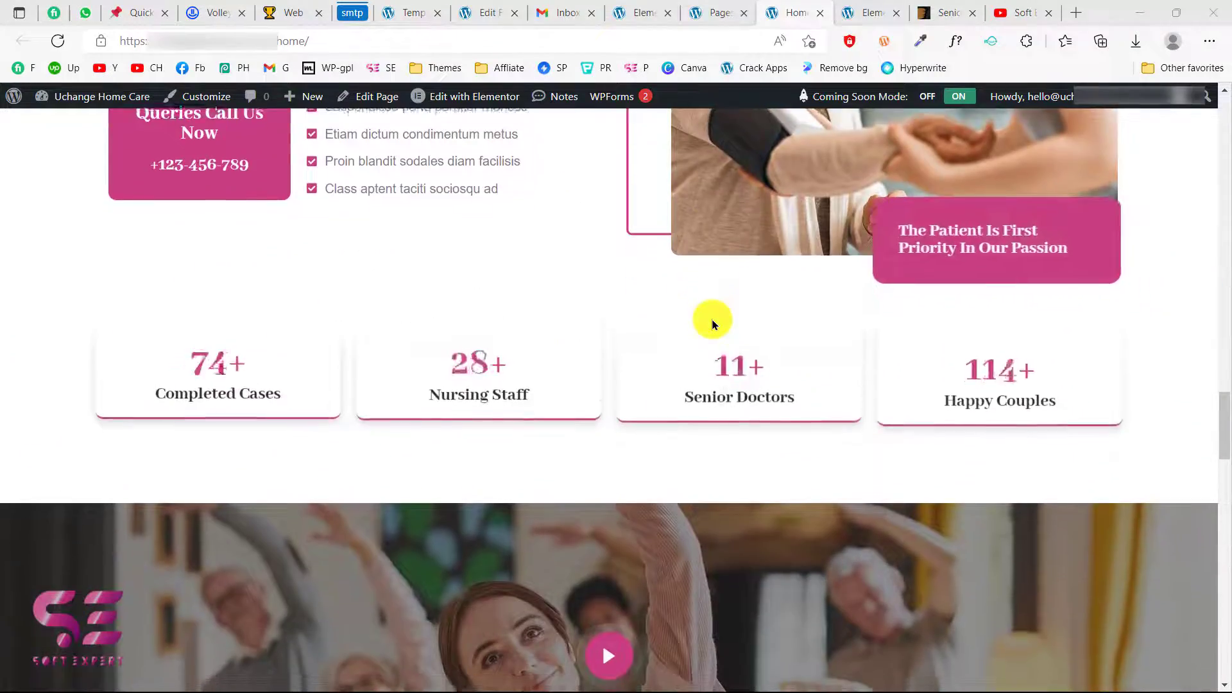
pyautogui.scroll(-12, 711, 321)
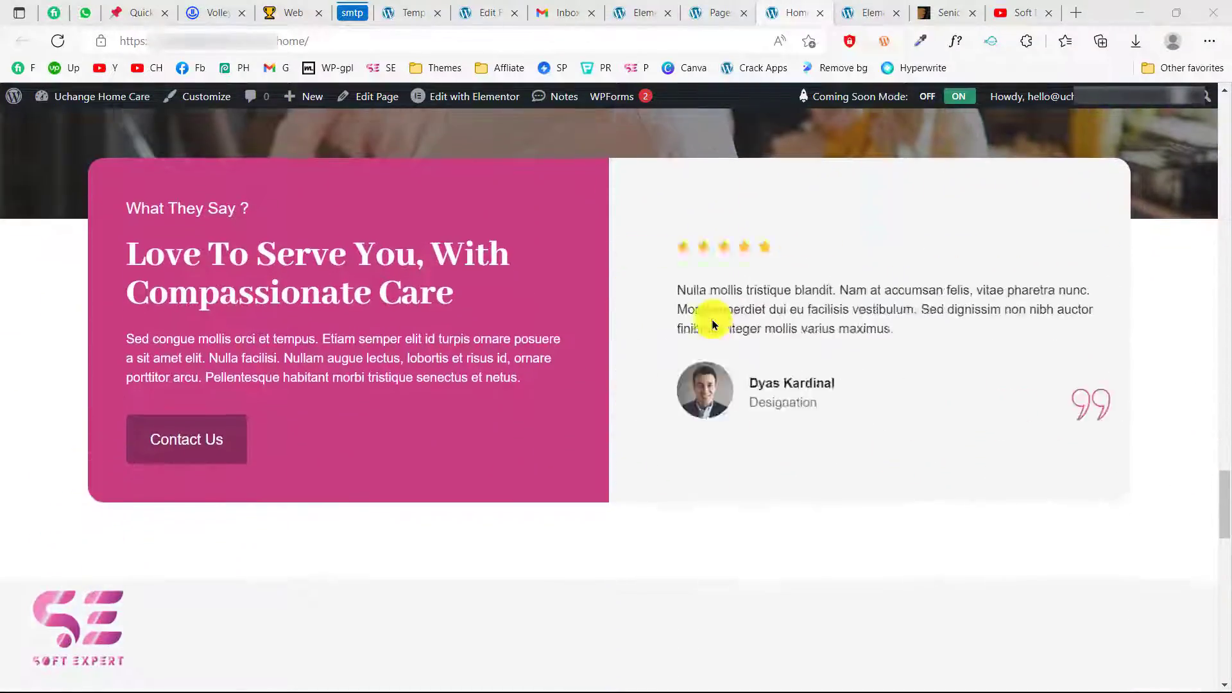
pyautogui.scroll(-8, 712, 323)
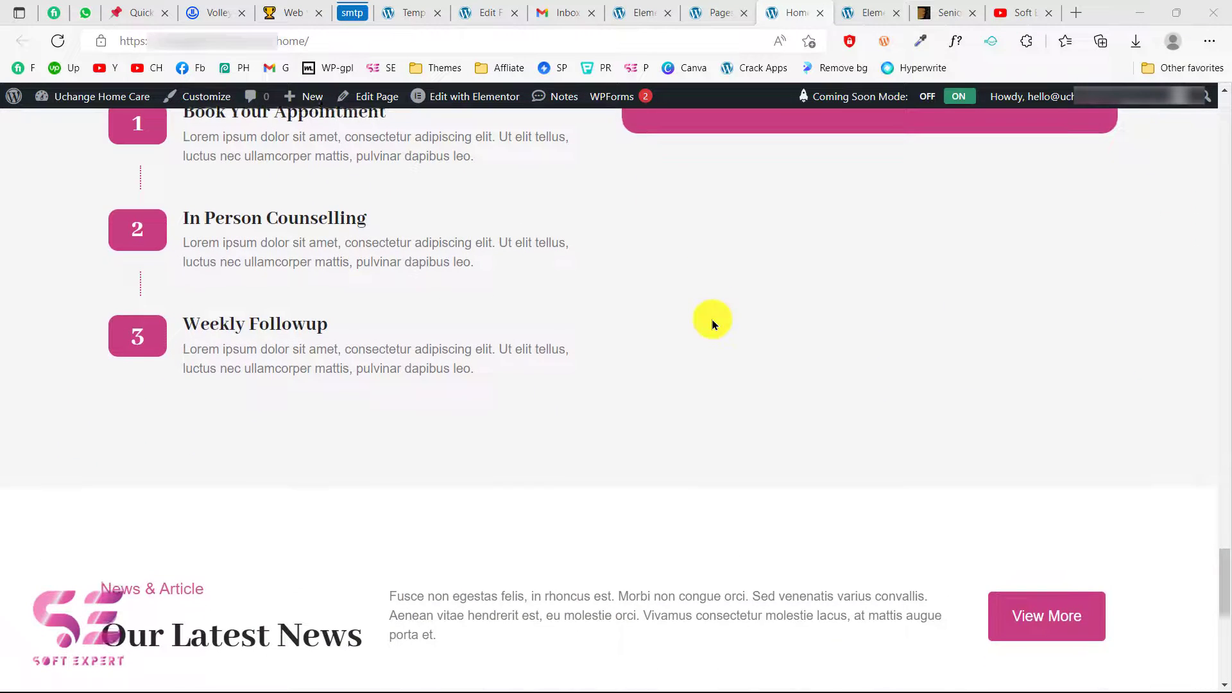
pyautogui.click(999, 9)
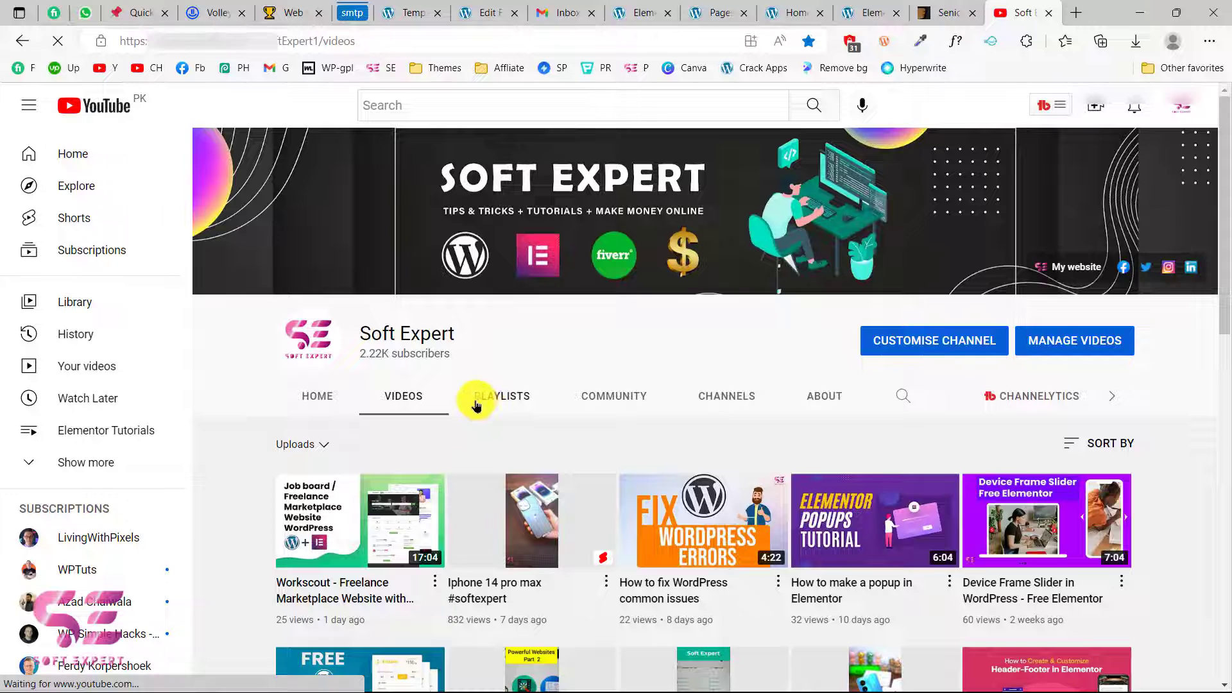
# Browse the Soft Expert channel's playlists, then return to the Elementor home page editor
pyautogui.click(510, 405)
pyautogui.scroll(-2, 577, 385)
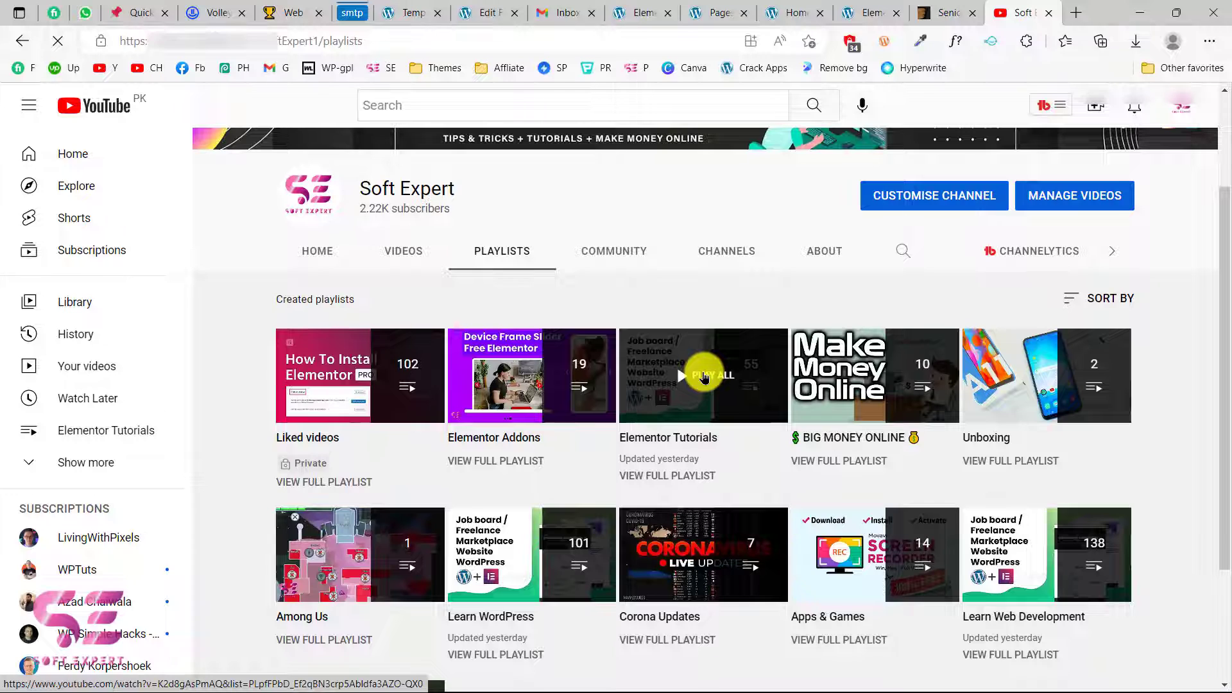
pyautogui.click(860, 13)
# Look down the home page editor sections and the Pages list, then return to the live Home page
pyautogui.scroll(-1, 708, 315)
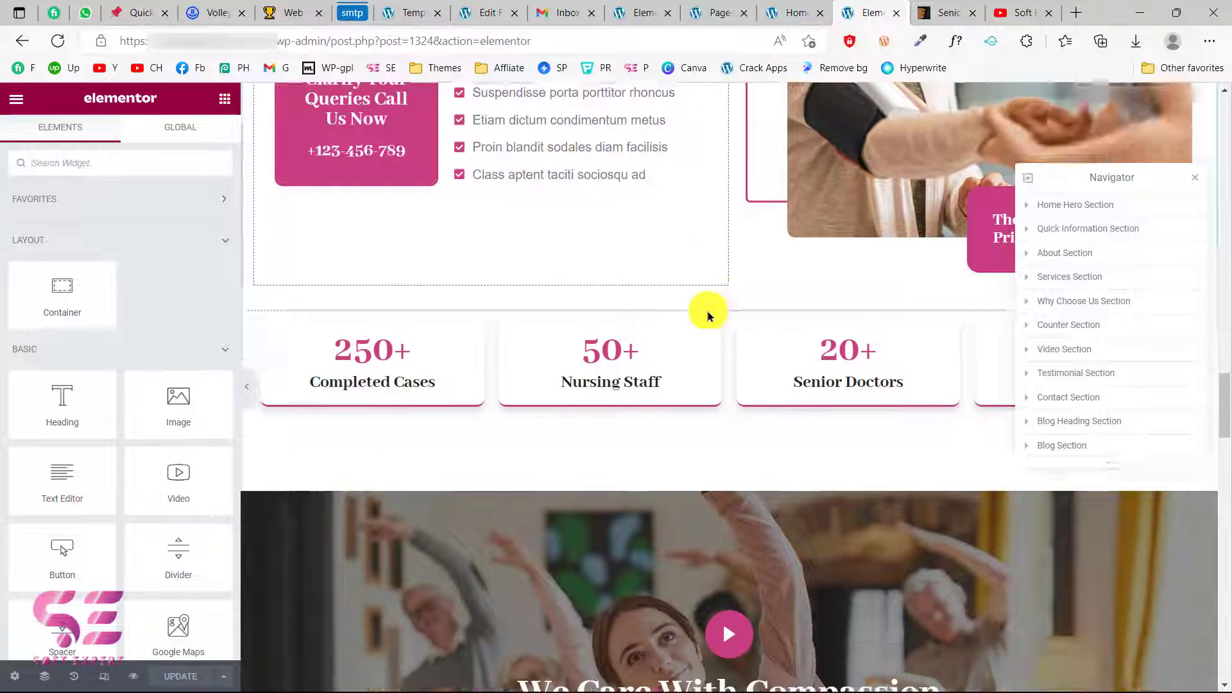
pyautogui.scroll(-3, 708, 316)
pyautogui.scroll(-4, 708, 316)
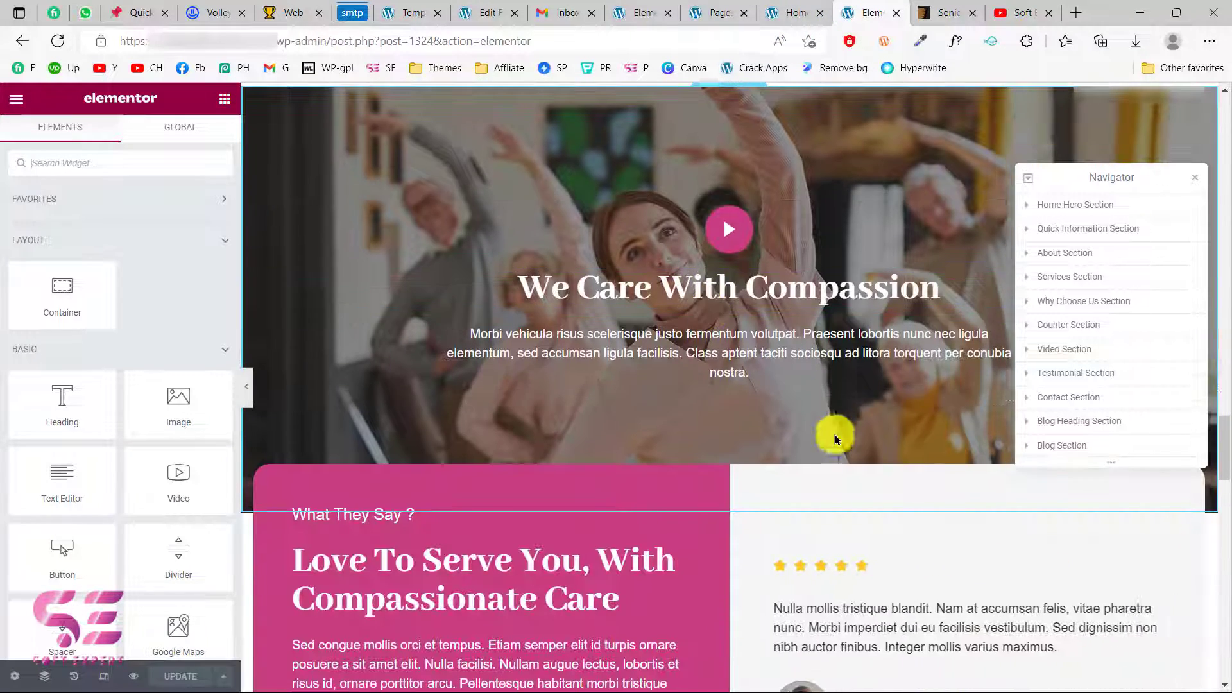
pyautogui.scroll(-6, 835, 438)
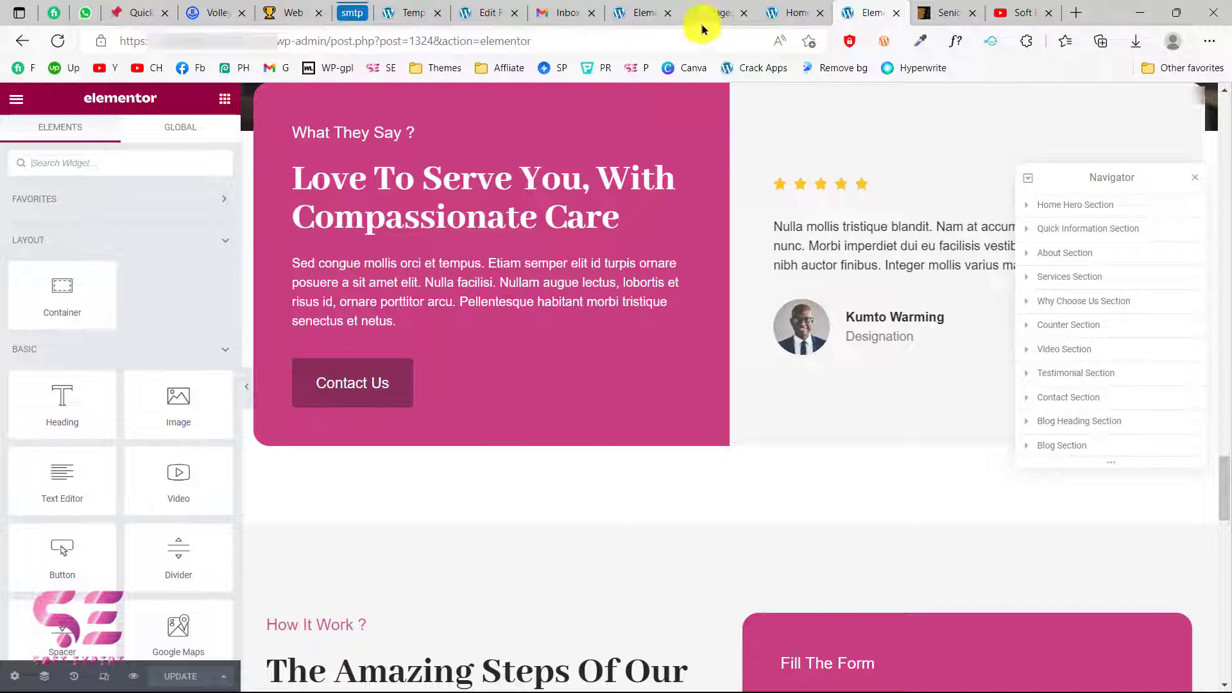
pyautogui.click(708, 14)
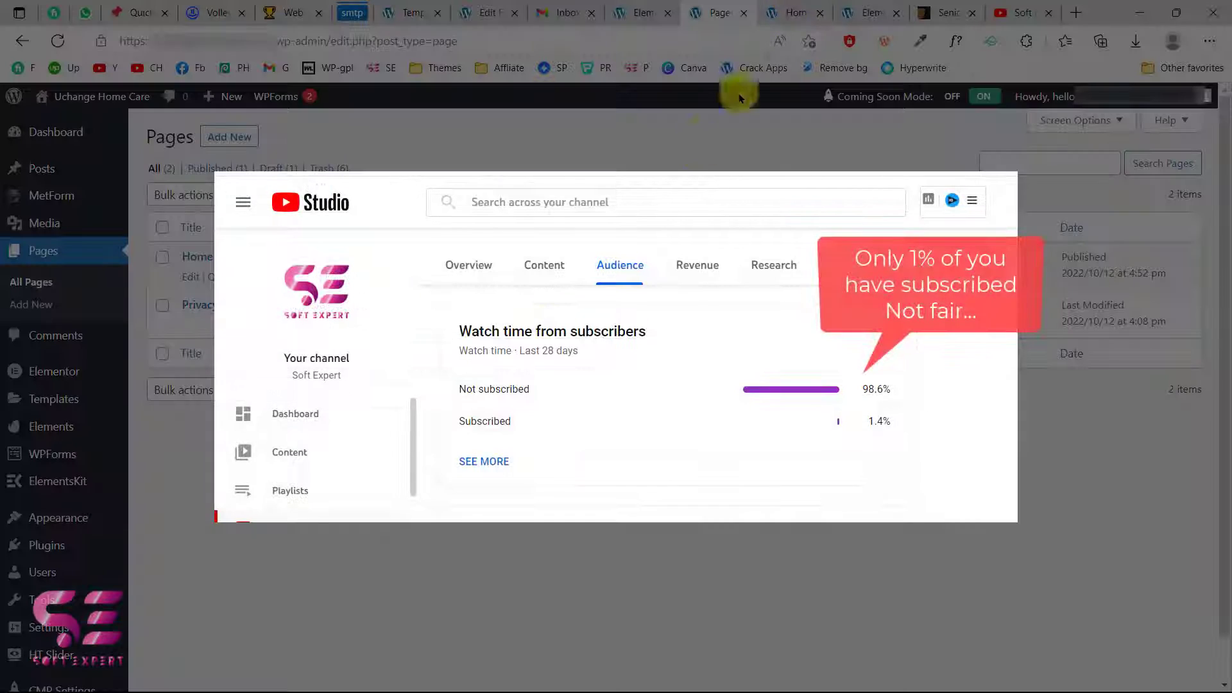
pyautogui.click(788, 12)
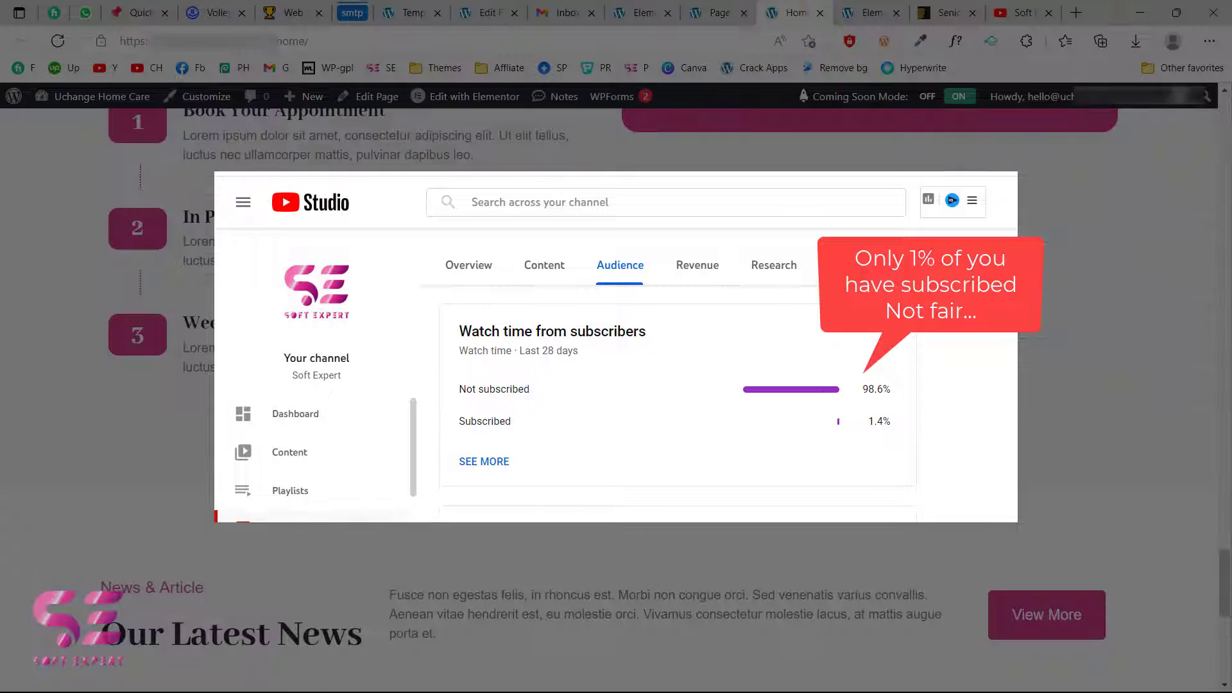